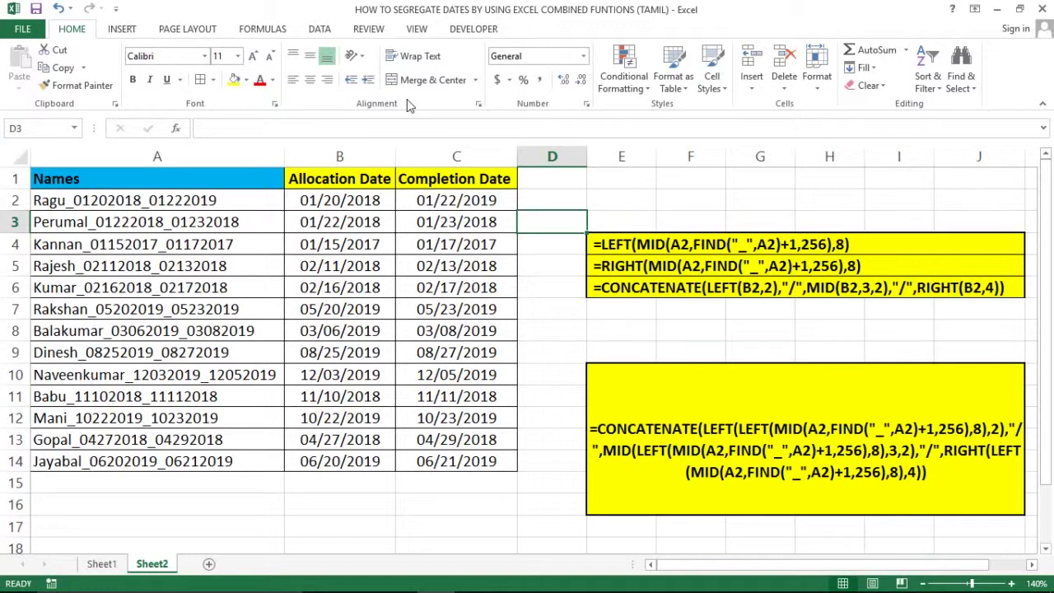
Point out the Names, Allocation Date and Completion Date columns and the first entry in A2
{"action": "left_click", "coordinate": [131, 156]}
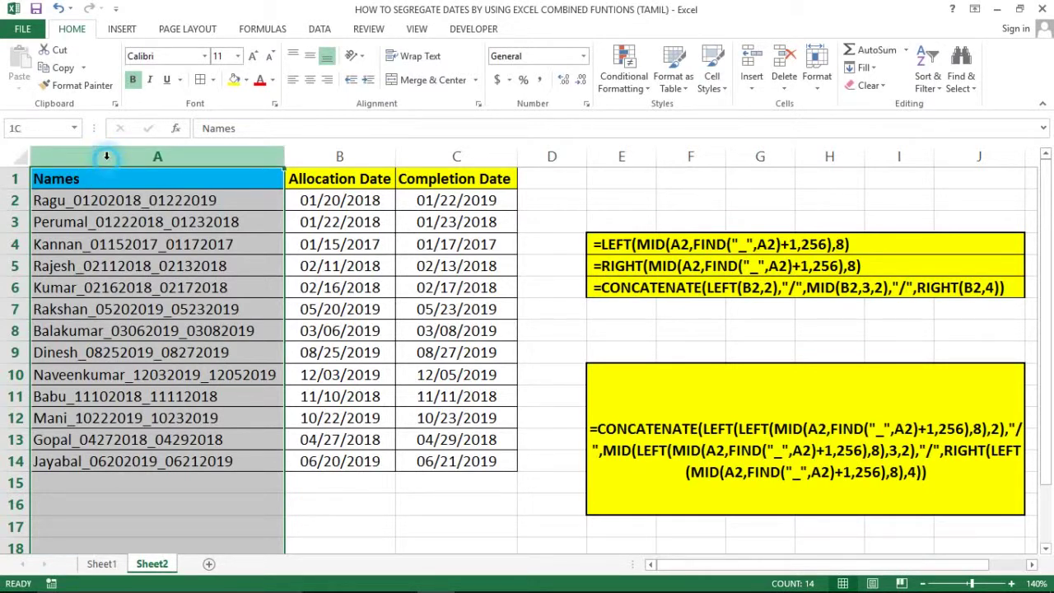
{"action": "left_click", "coordinate": [348, 155]}
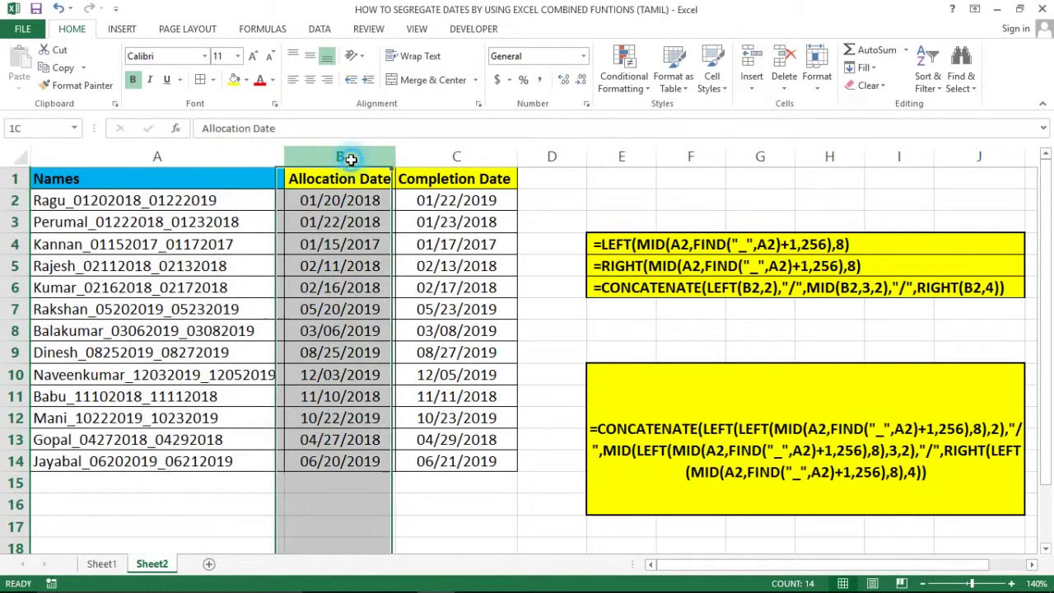
{"action": "left_click", "coordinate": [450, 153]}
{"action": "left_click", "coordinate": [348, 154]}
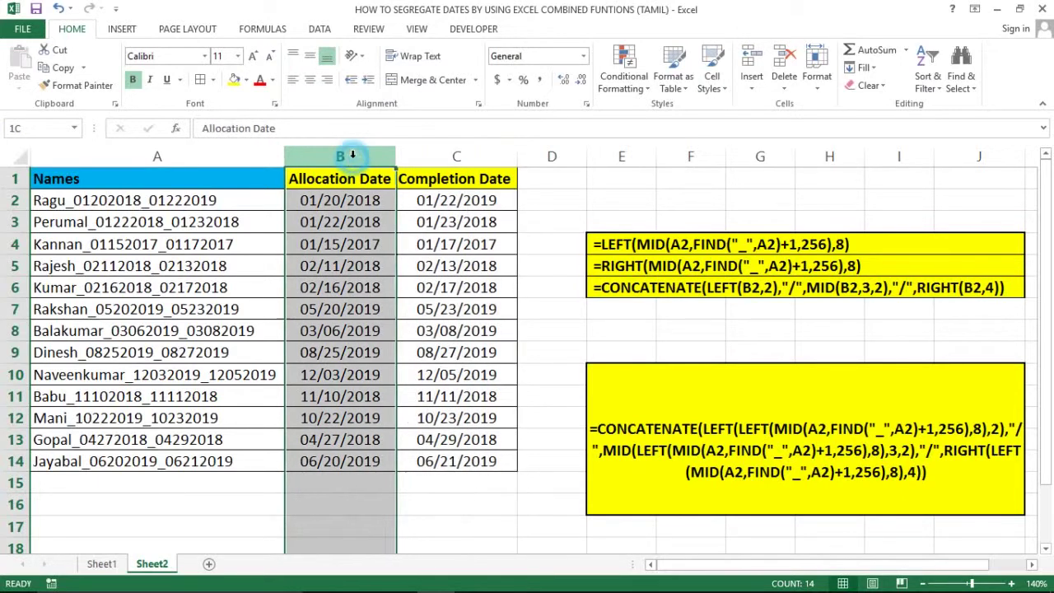
{"action": "left_click", "coordinate": [466, 168]}
{"action": "left_click", "coordinate": [461, 156]}
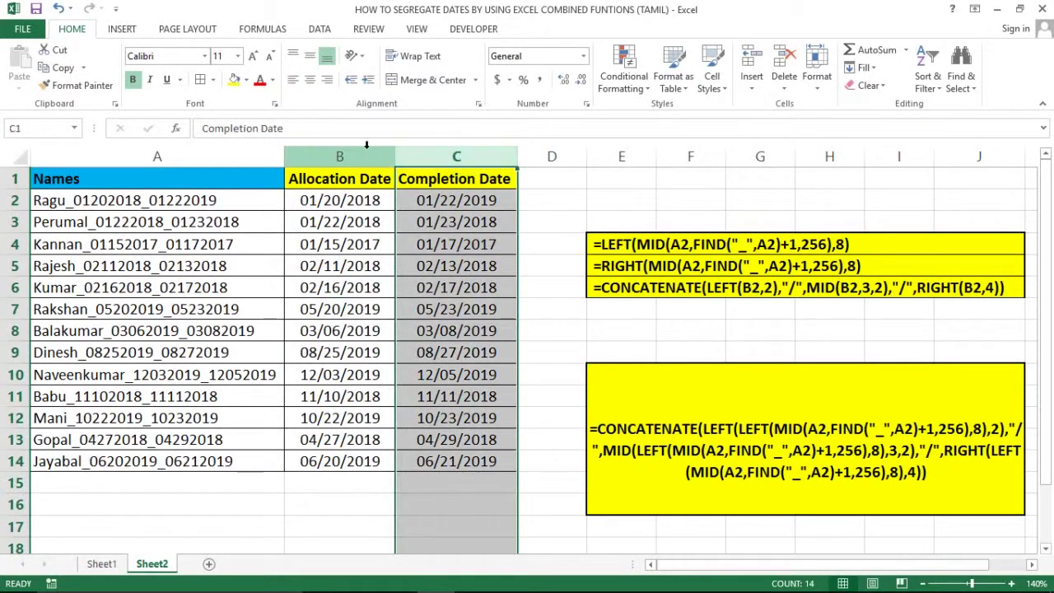
{"action": "left_click_drag", "start_coordinate": [397, 156], "coordinate": [361, 153]}
{"action": "left_click", "coordinate": [158, 155]}
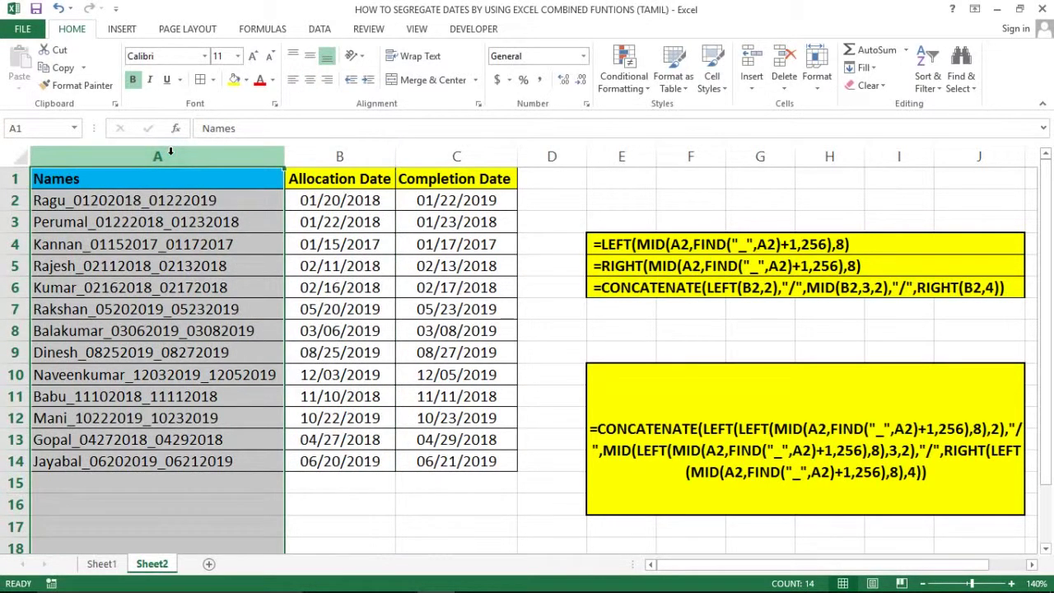
{"action": "left_click", "coordinate": [368, 146]}
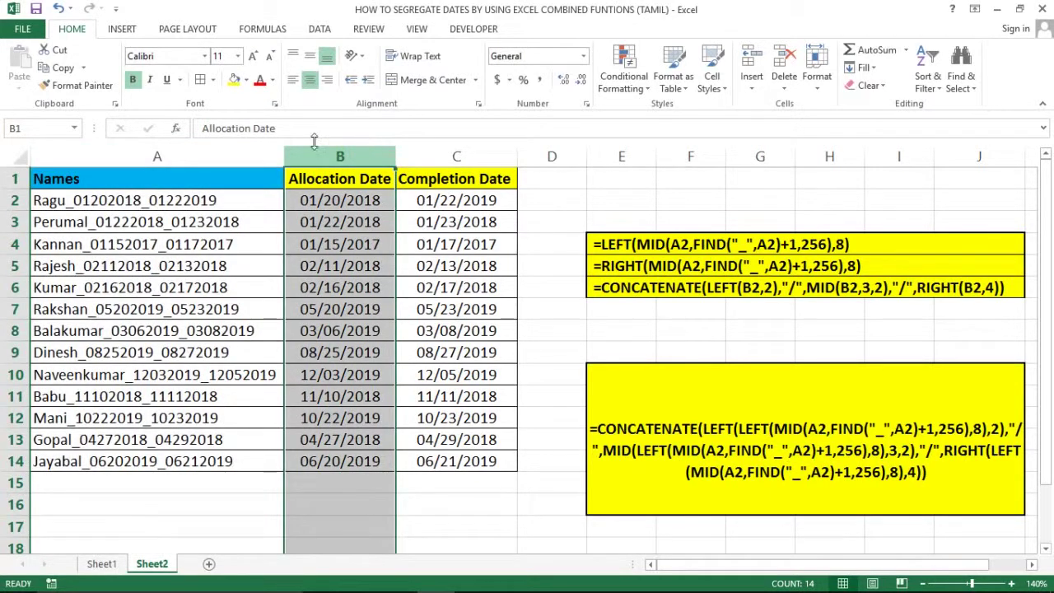
{"action": "left_click", "coordinate": [179, 157]}
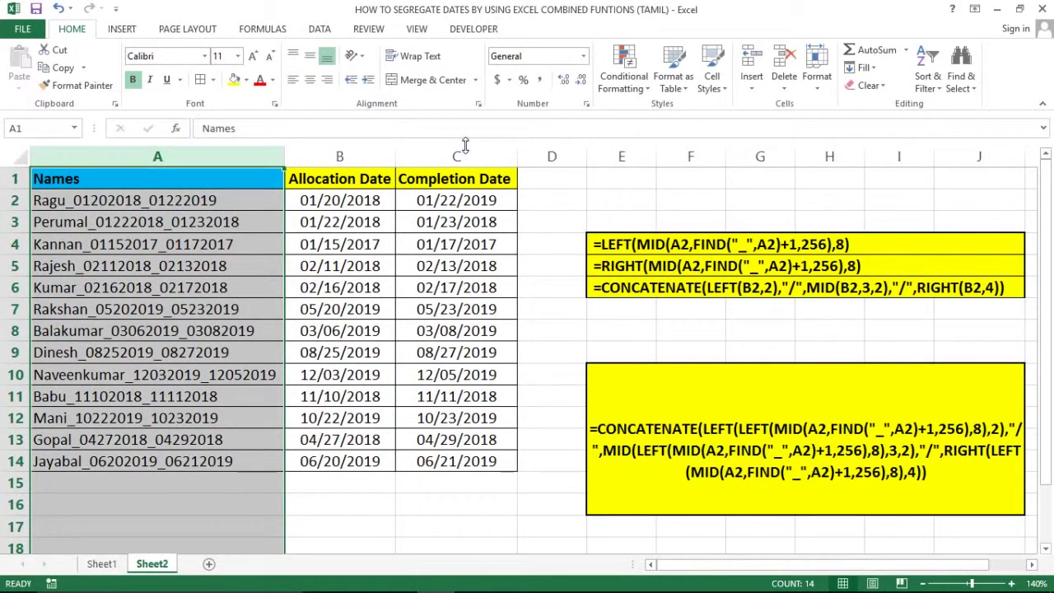
{"action": "left_click", "coordinate": [458, 157]}
{"action": "left_click", "coordinate": [128, 201]}
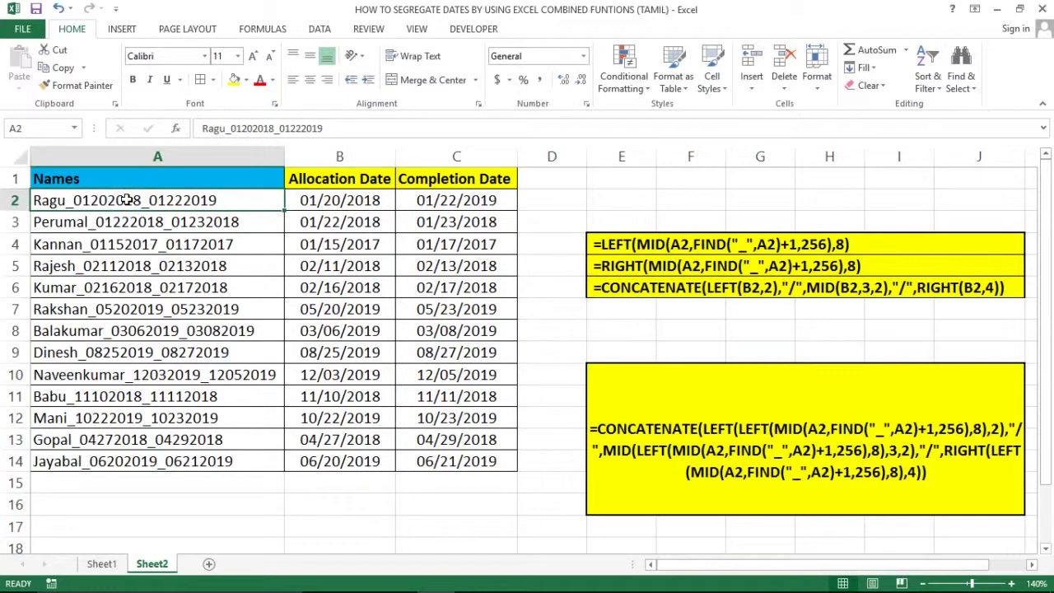
{"action": "left_click", "coordinate": [328, 146]}
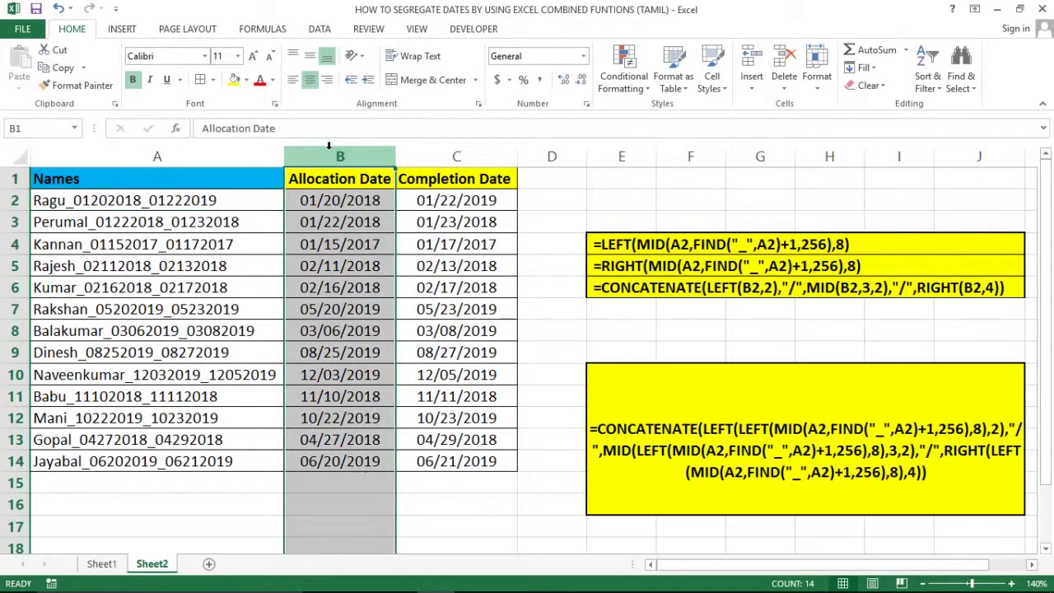
{"action": "left_click", "coordinate": [75, 200]}
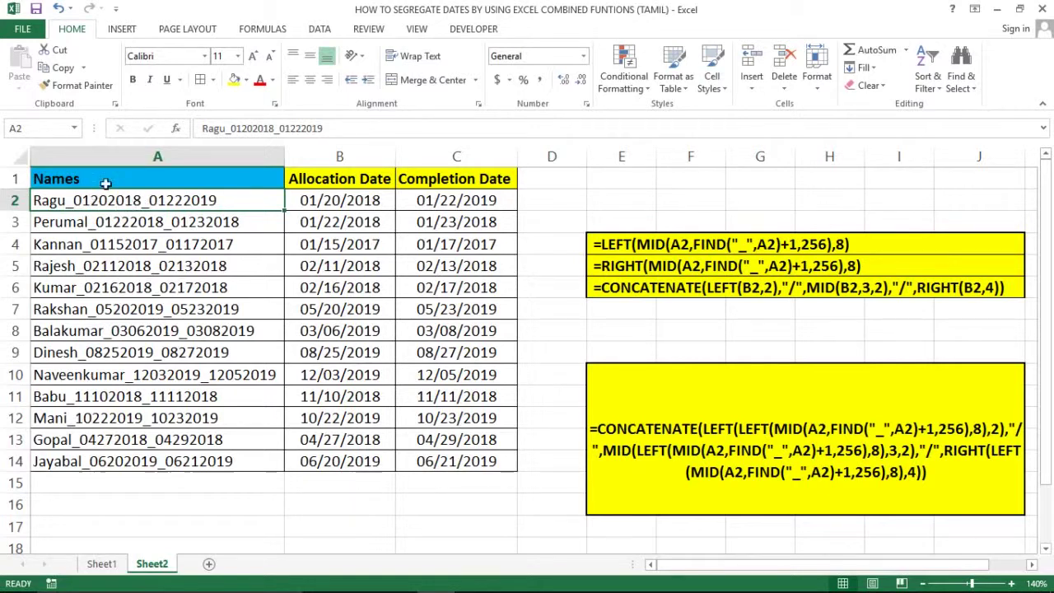
Review B2's CONCATENATE formula and select all name entries A2:A14
{"action": "left_click", "coordinate": [117, 160]}
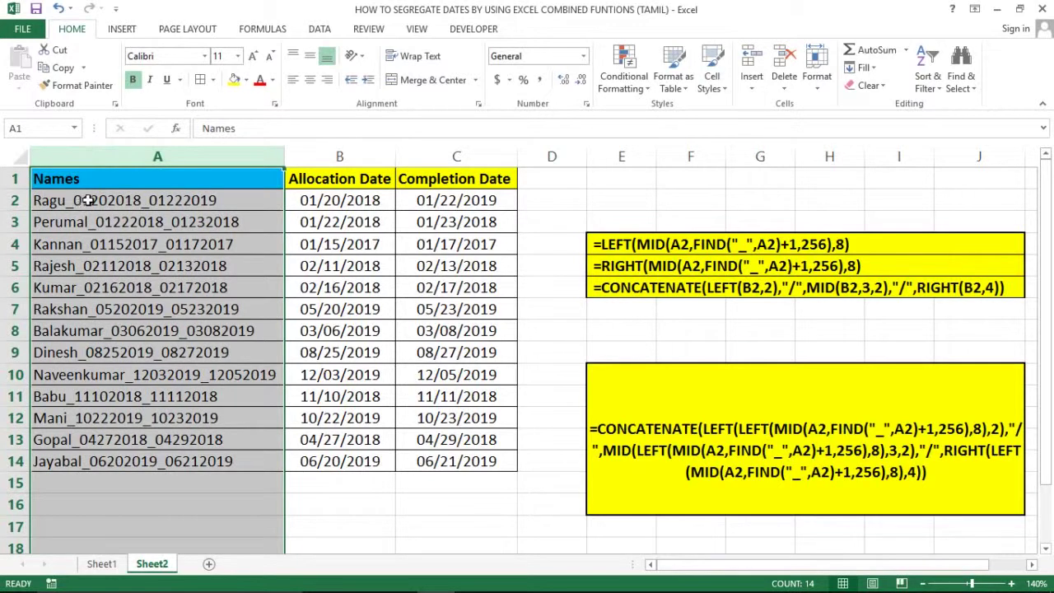
{"action": "left_click", "coordinate": [88, 200]}
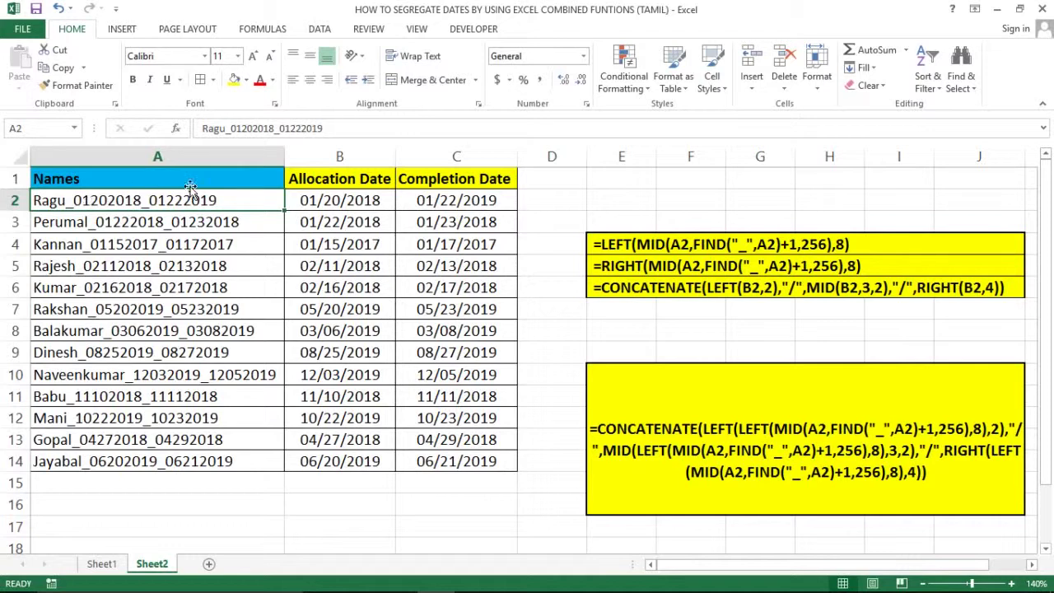
{"action": "left_click", "coordinate": [325, 154]}
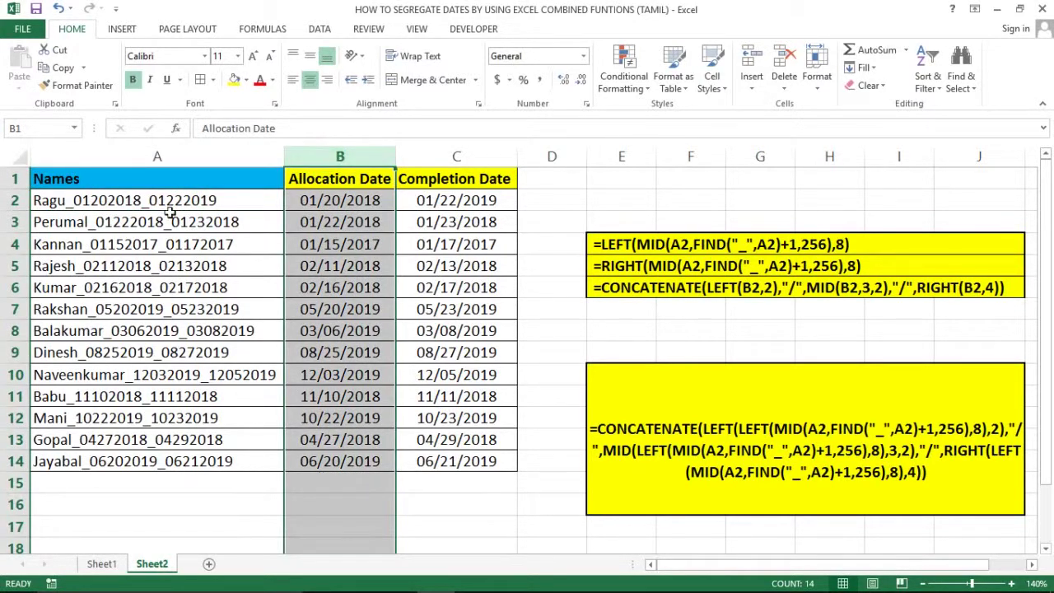
{"action": "left_click", "coordinate": [196, 205]}
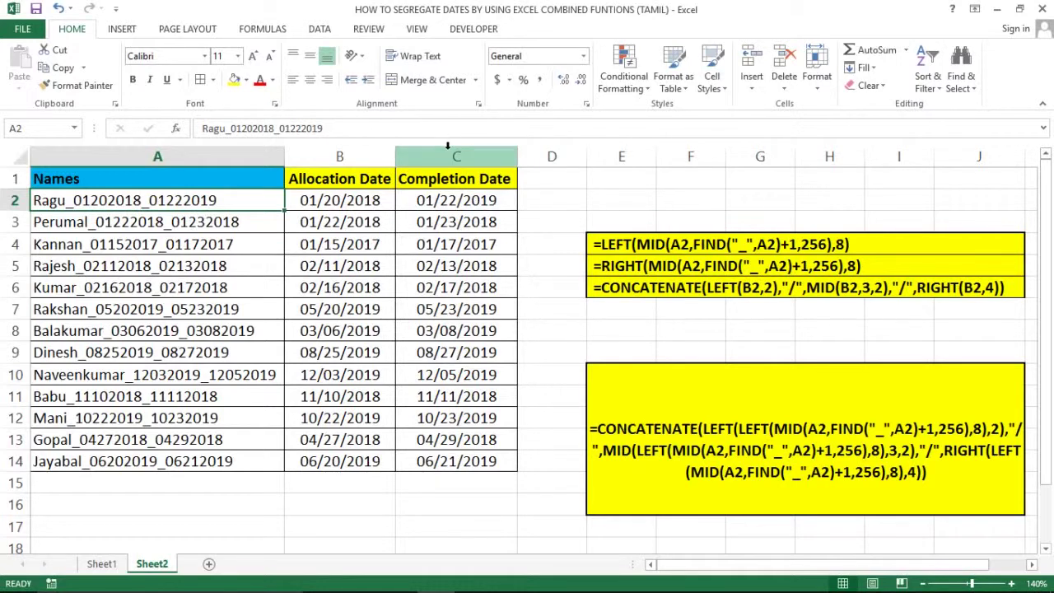
{"action": "left_click", "coordinate": [447, 145]}
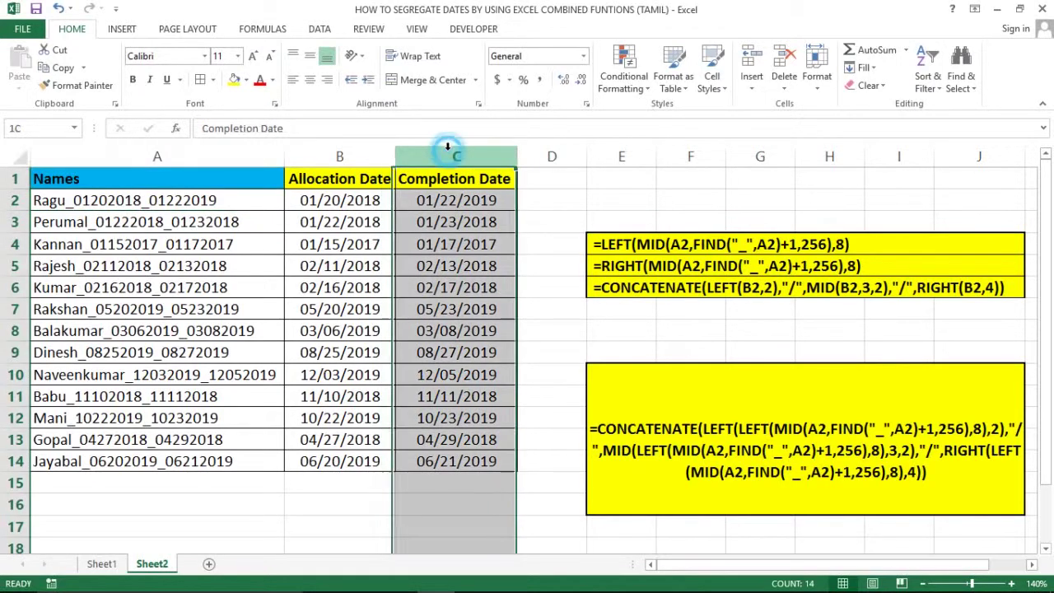
{"action": "left_click", "coordinate": [327, 204]}
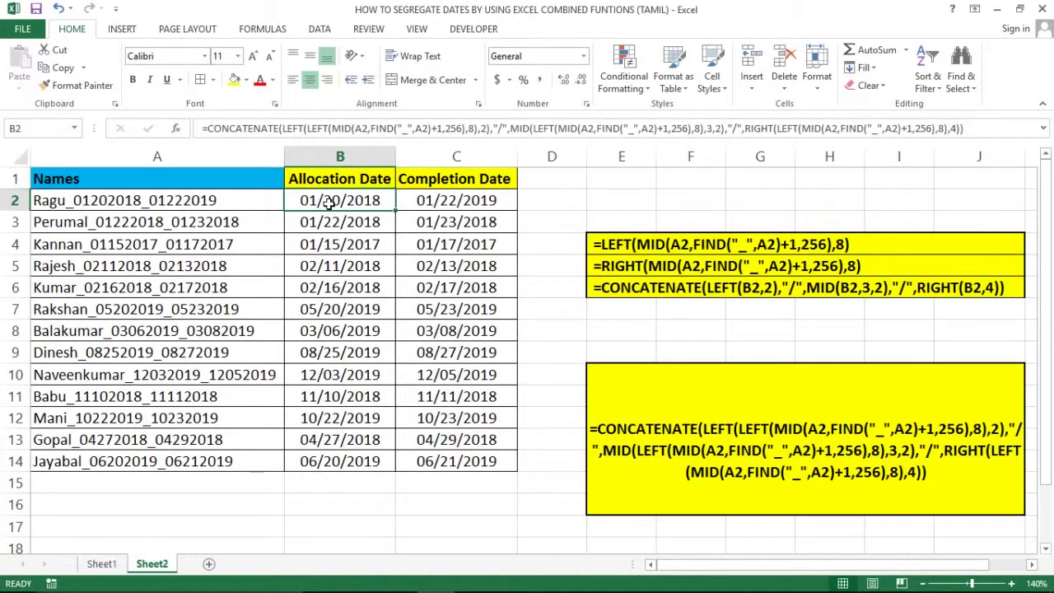
{"action": "left_click", "coordinate": [183, 241]}
{"action": "left_click", "coordinate": [193, 200]}
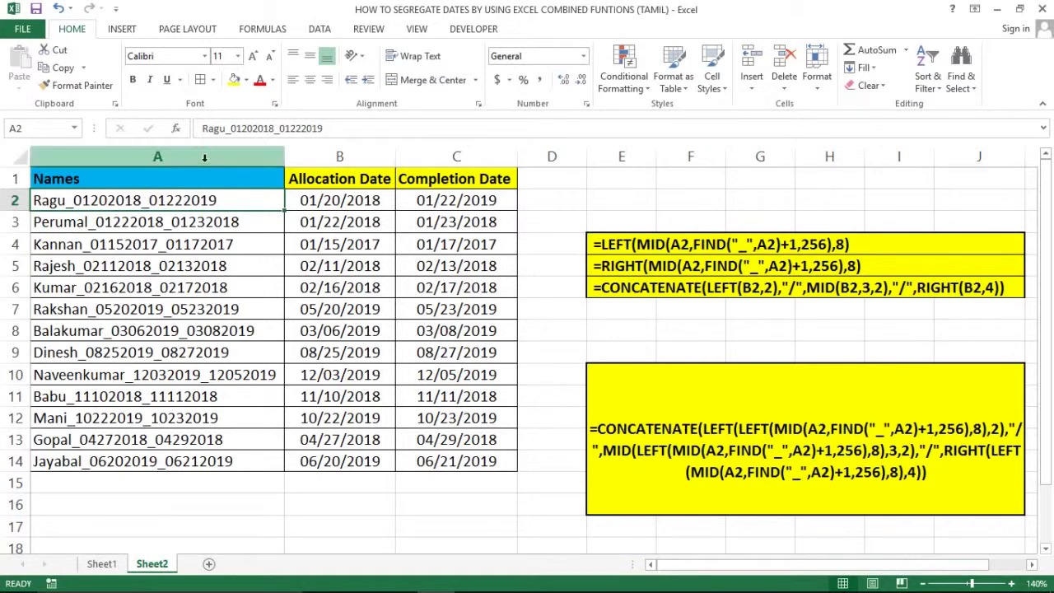
{"action": "left_click", "coordinate": [190, 177]}
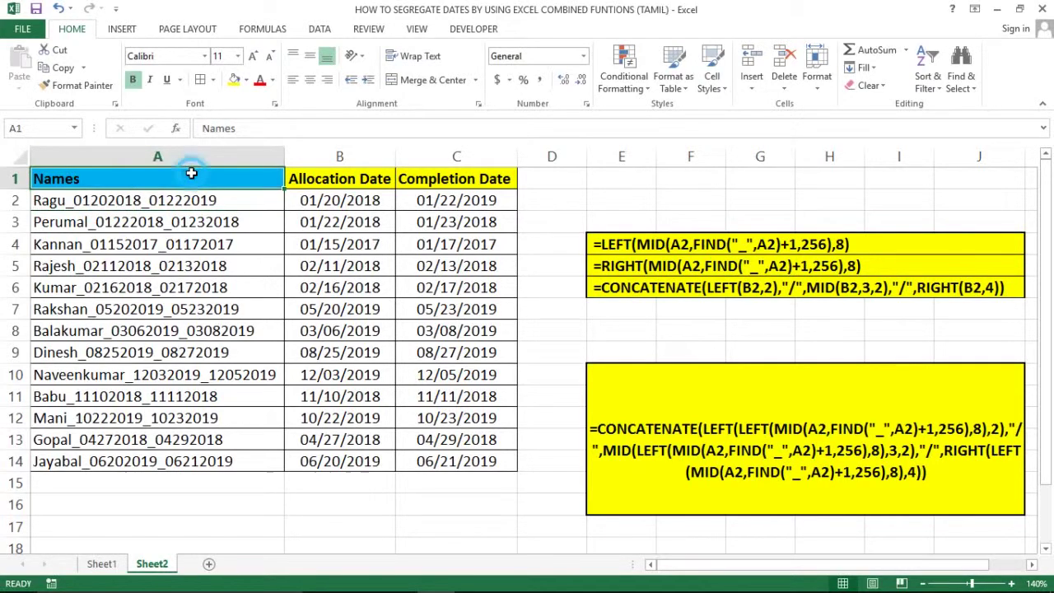
{"action": "left_click", "coordinate": [146, 208]}
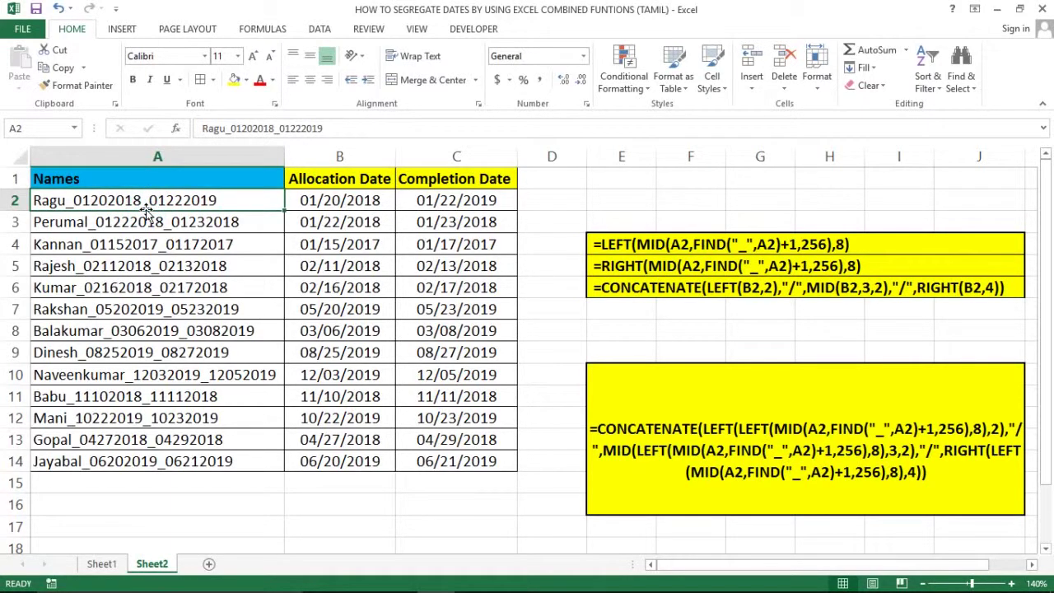
{"action": "key", "text": "ctrl+shift+Down"}
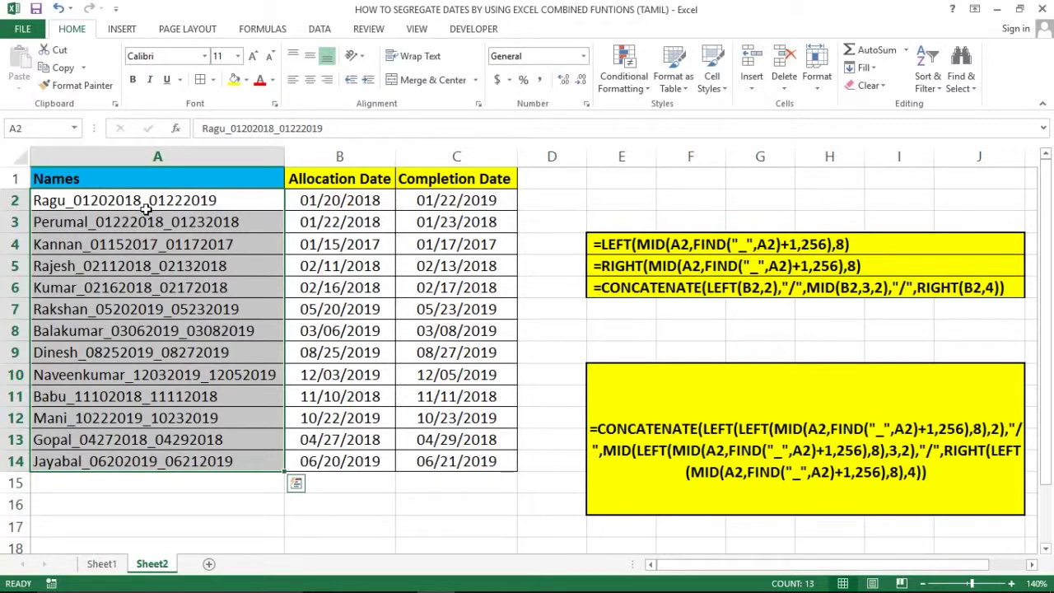
{"action": "left_click", "coordinate": [227, 182]}
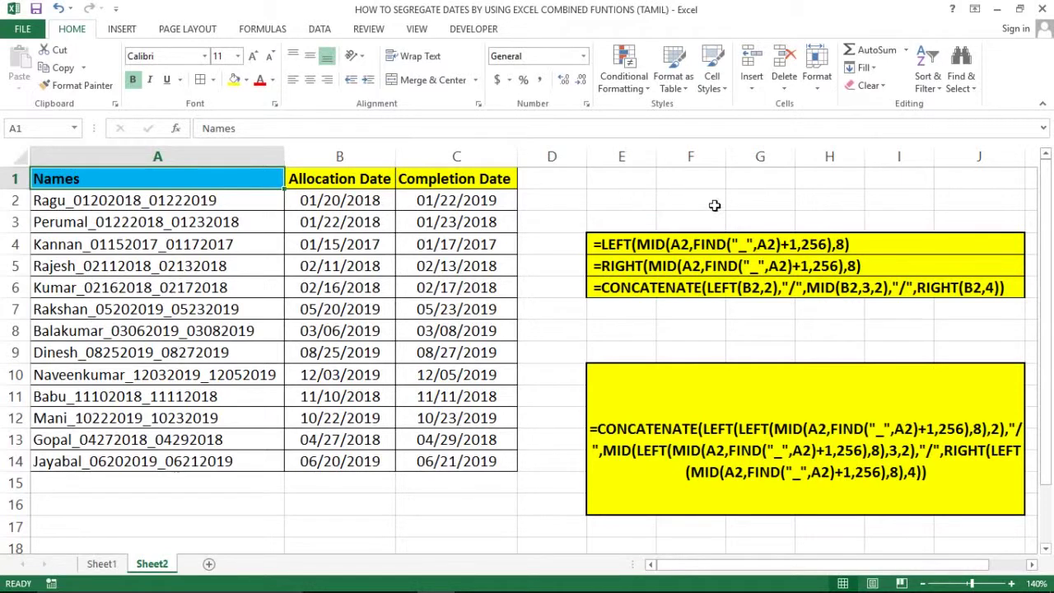
Select the three helper formula notes starting with the LEFT formula in E4
{"action": "left_click", "coordinate": [649, 236]}
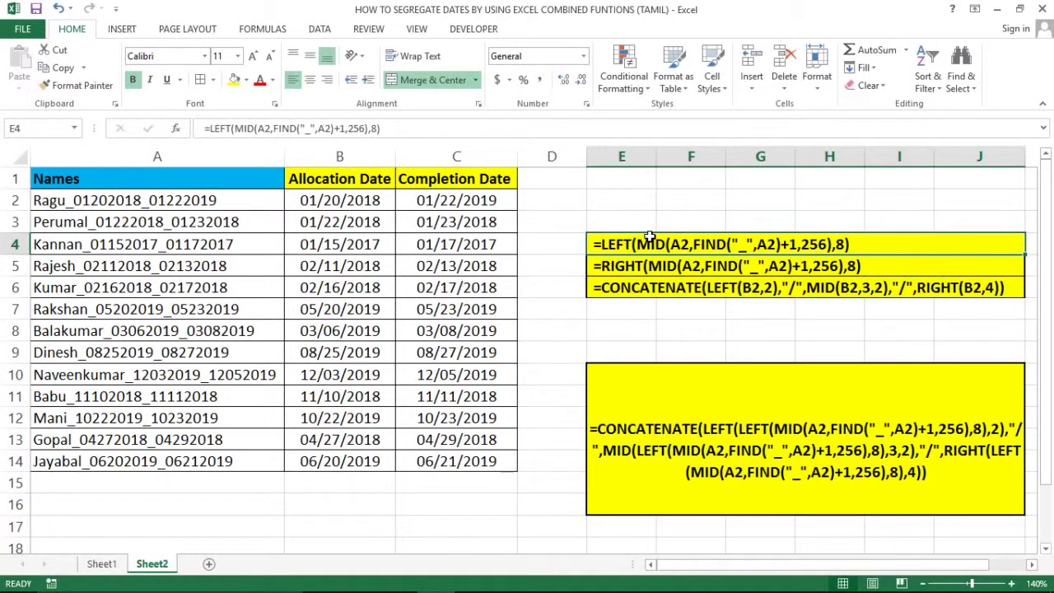
{"action": "key", "text": "shift+Down"}
{"action": "key", "text": "shift+Down"}
{"action": "key", "text": "shift+Down"}
{"action": "key", "text": "shift+Up"}
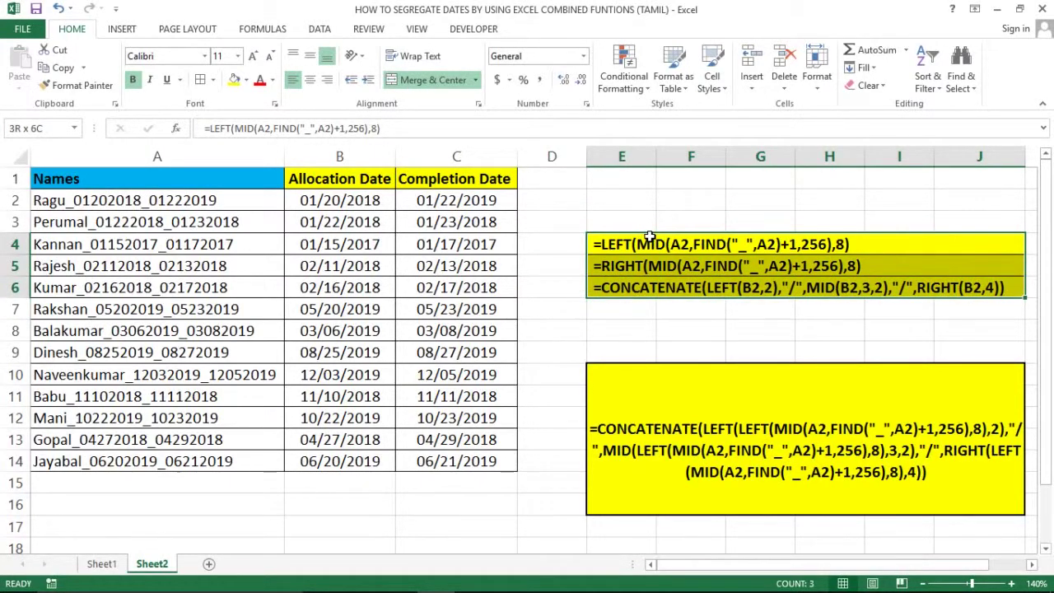
{"action": "left_click", "coordinate": [650, 236]}
{"action": "key", "text": "shift+Down"}
{"action": "key", "text": "shift+Down"}
{"action": "left_click", "coordinate": [648, 244]}
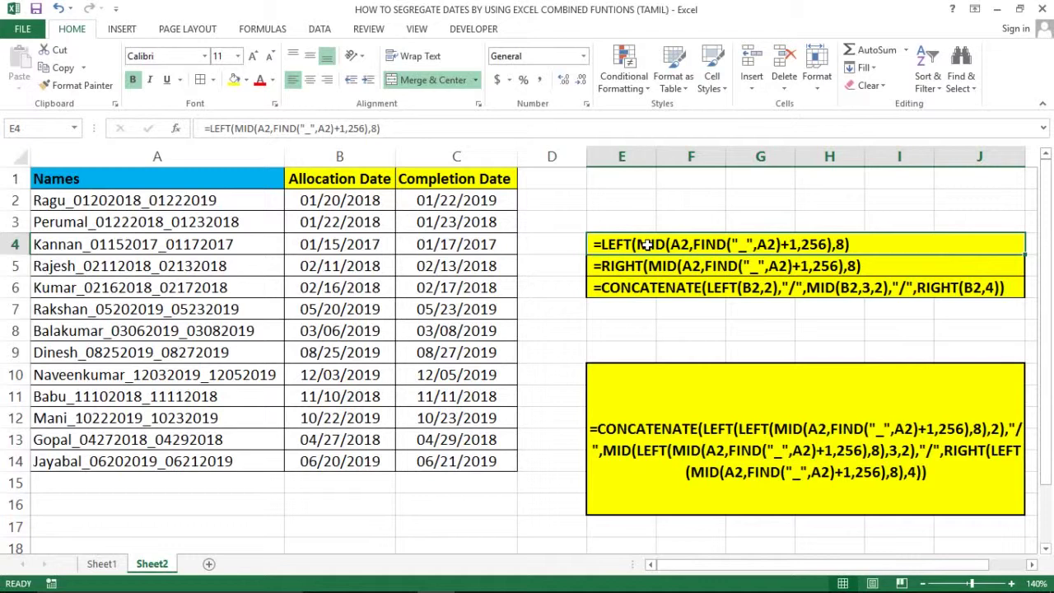
Show the combined CONCATENATE formula in E10 and enlarge the formula bar by one line
{"action": "left_click", "coordinate": [358, 141]}
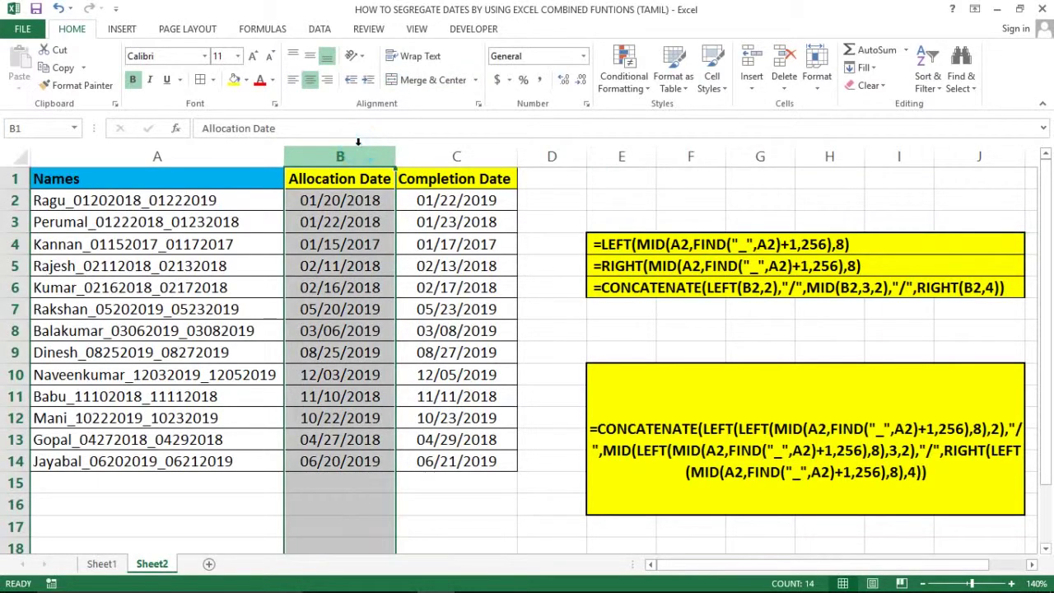
{"action": "left_click", "coordinate": [628, 393]}
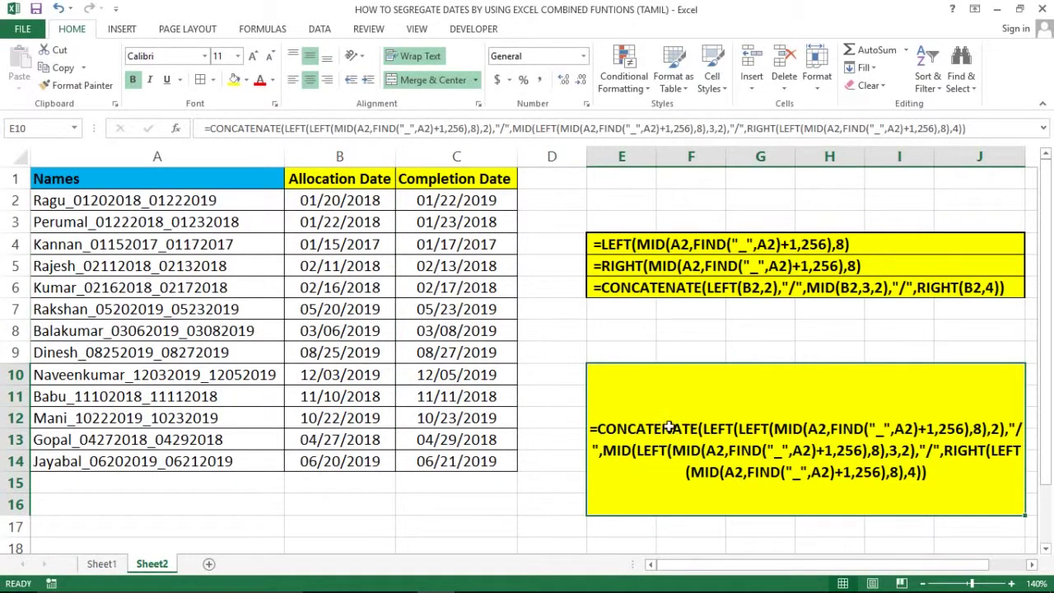
{"action": "left_click", "coordinate": [680, 338]}
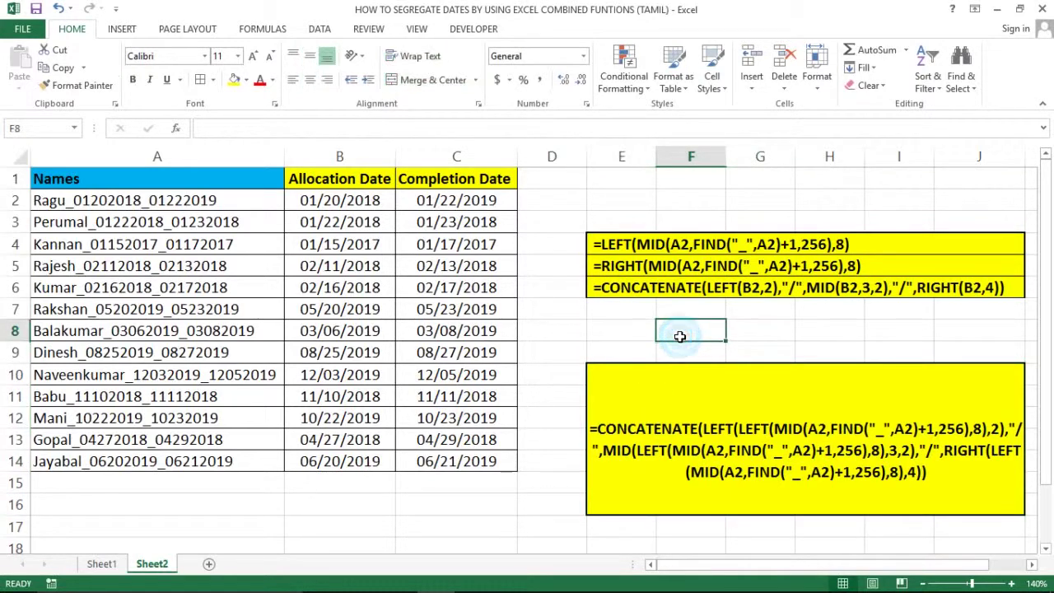
{"action": "left_click", "coordinate": [657, 249]}
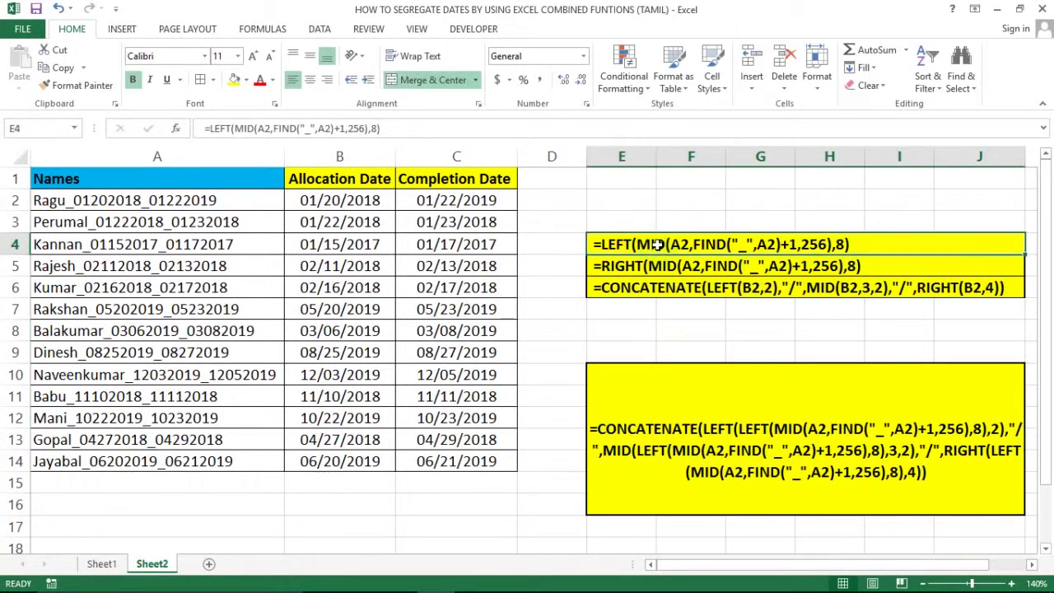
{"action": "key", "text": "shift+Down"}
{"action": "key", "text": "shift+Down"}
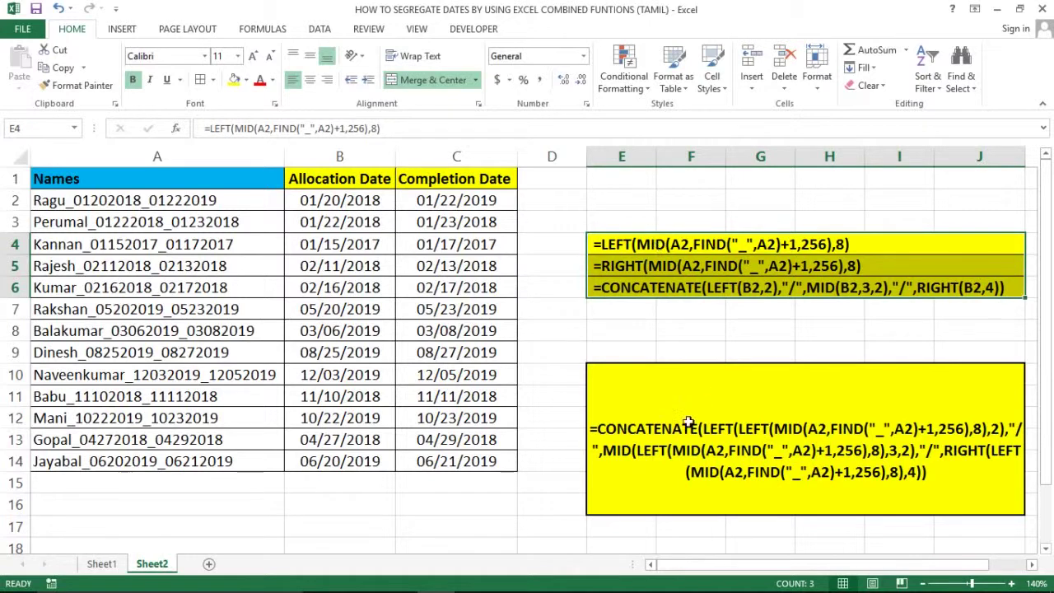
{"action": "left_click", "coordinate": [653, 419]}
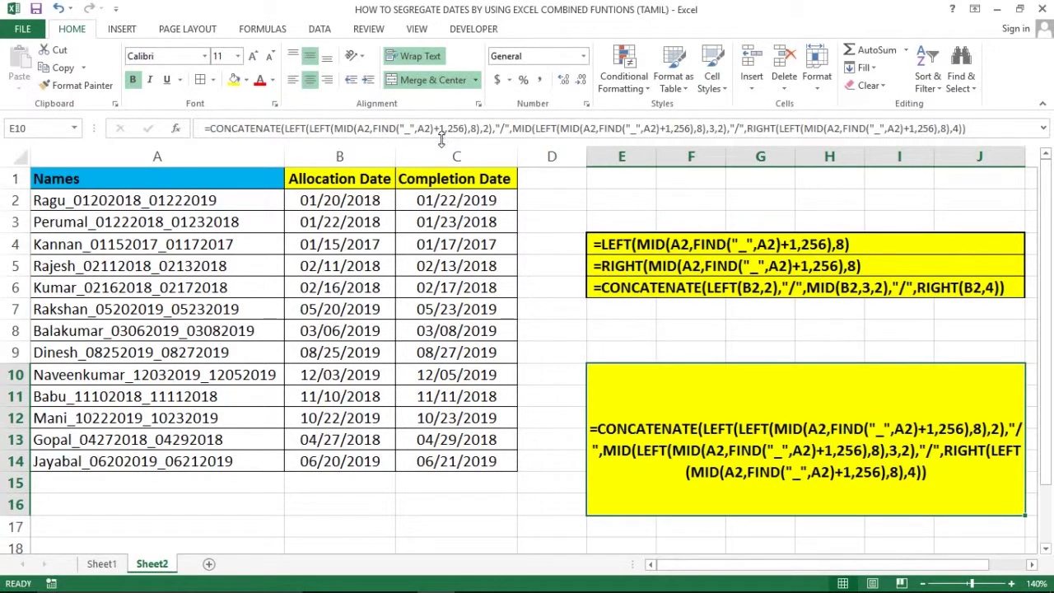
{"action": "left_click_drag", "start_coordinate": [441, 140], "coordinate": [443, 155]}
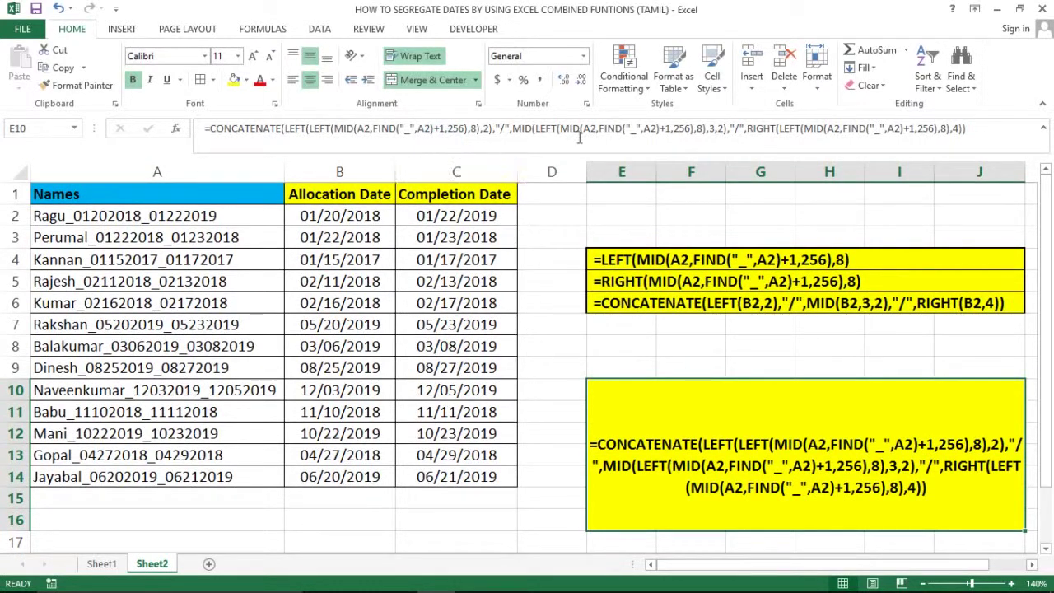
{"action": "triple_click", "coordinate": [976, 130]}
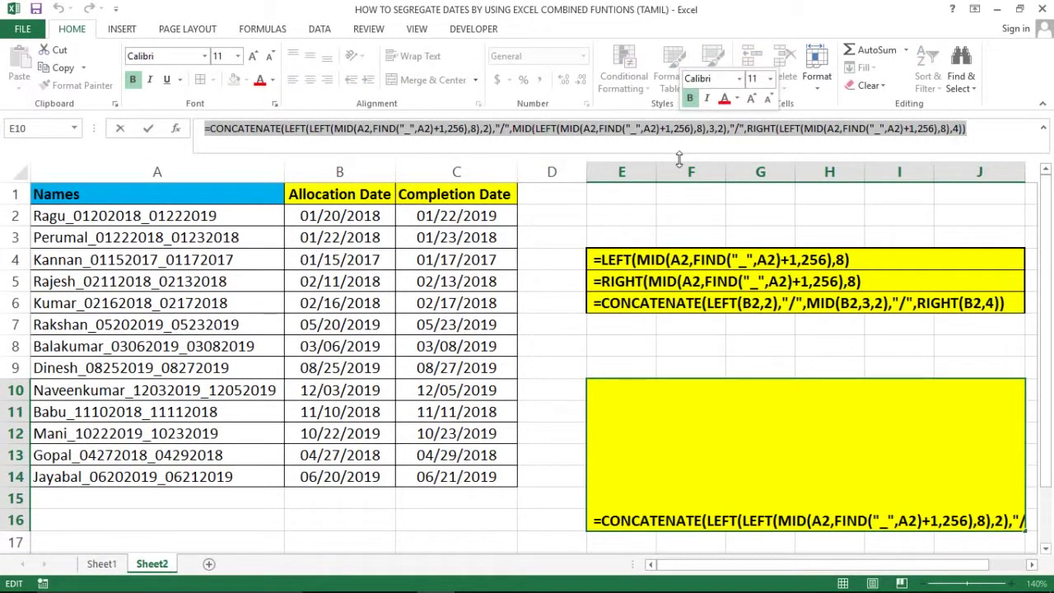
{"action": "key", "text": "Escape"}
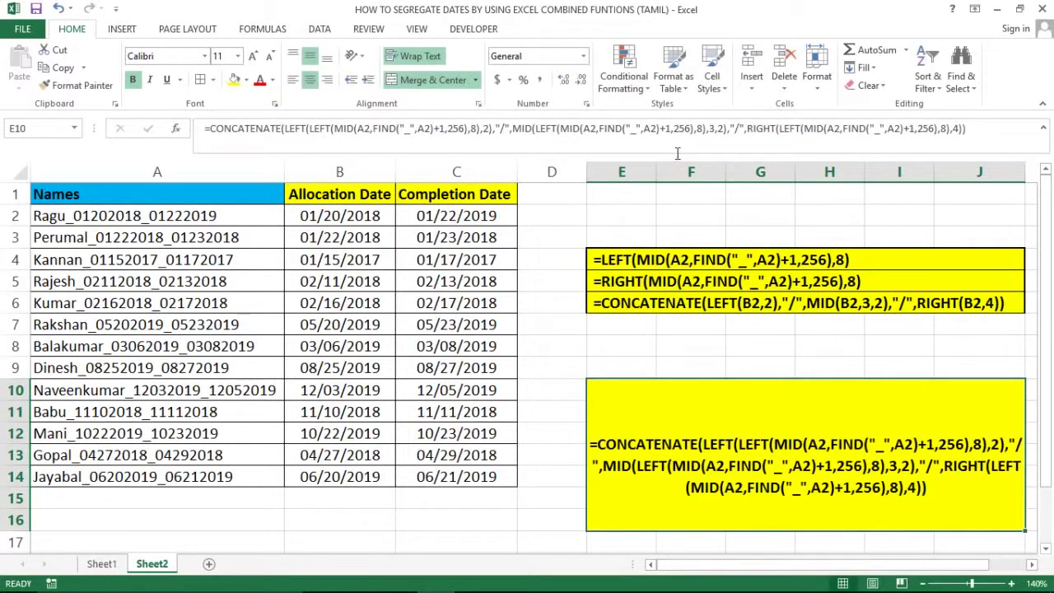
{"action": "left_click", "coordinate": [632, 260]}
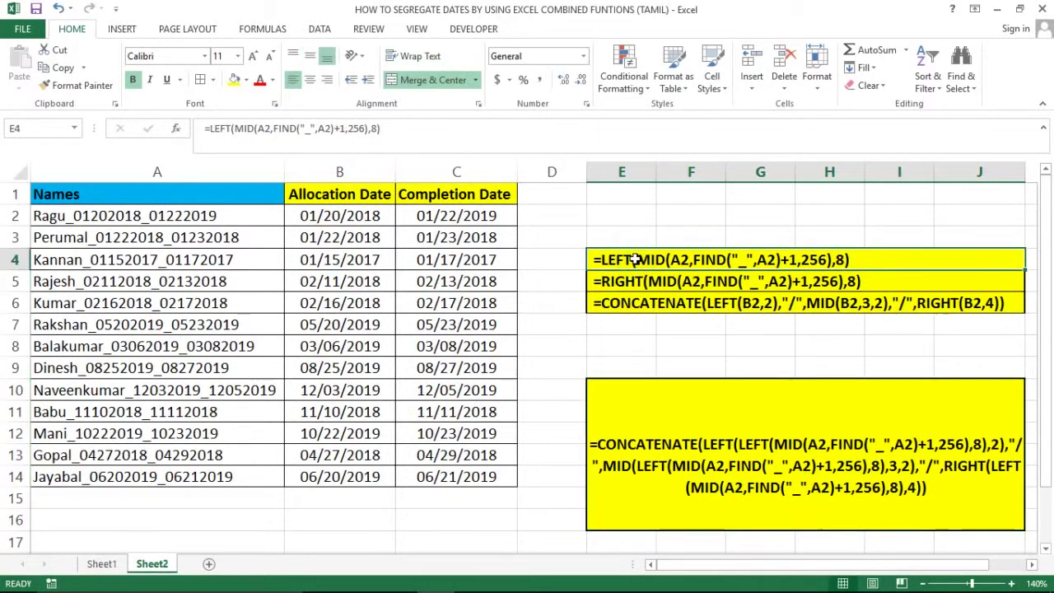
{"action": "key", "text": "shift+Down"}
{"action": "key", "text": "shift+Down"}
{"action": "left_click", "coordinate": [721, 529]}
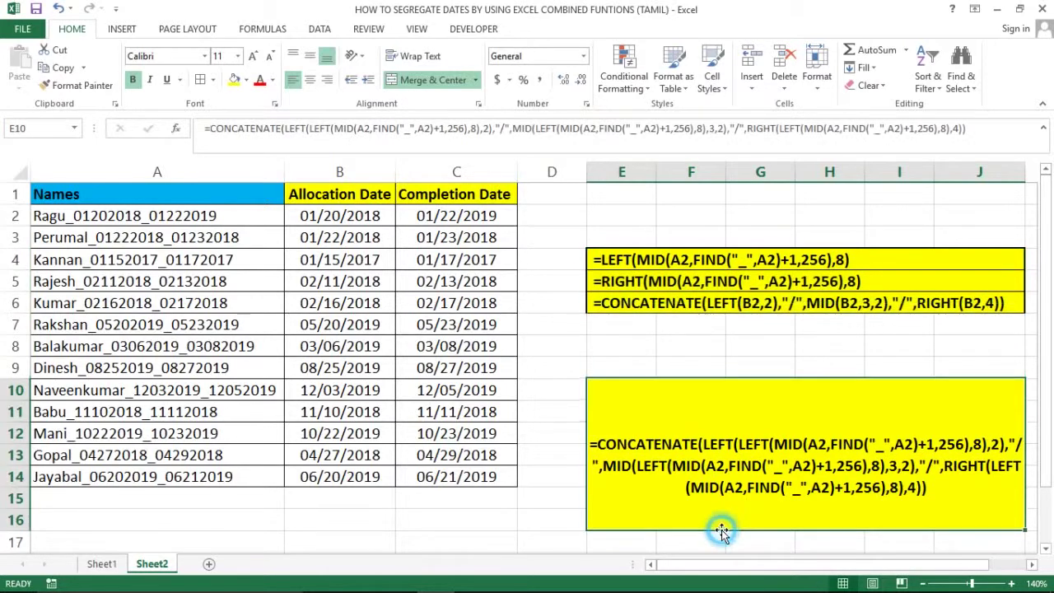
Inspect B2's CONCATENATE formula in edit mode and leave it unchanged
{"action": "left_click", "coordinate": [349, 213]}
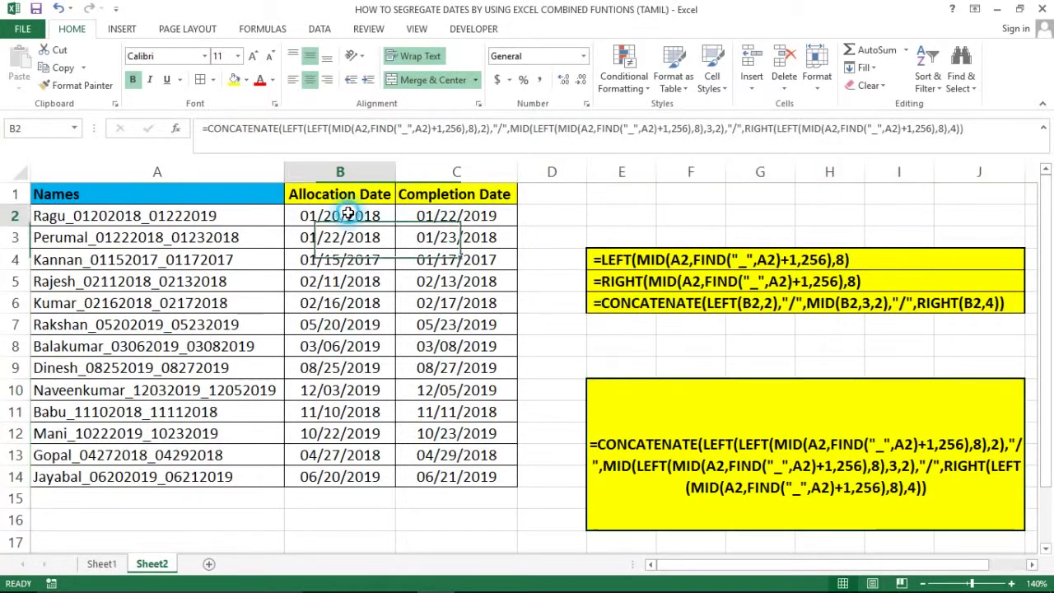
{"action": "key", "text": "F2"}
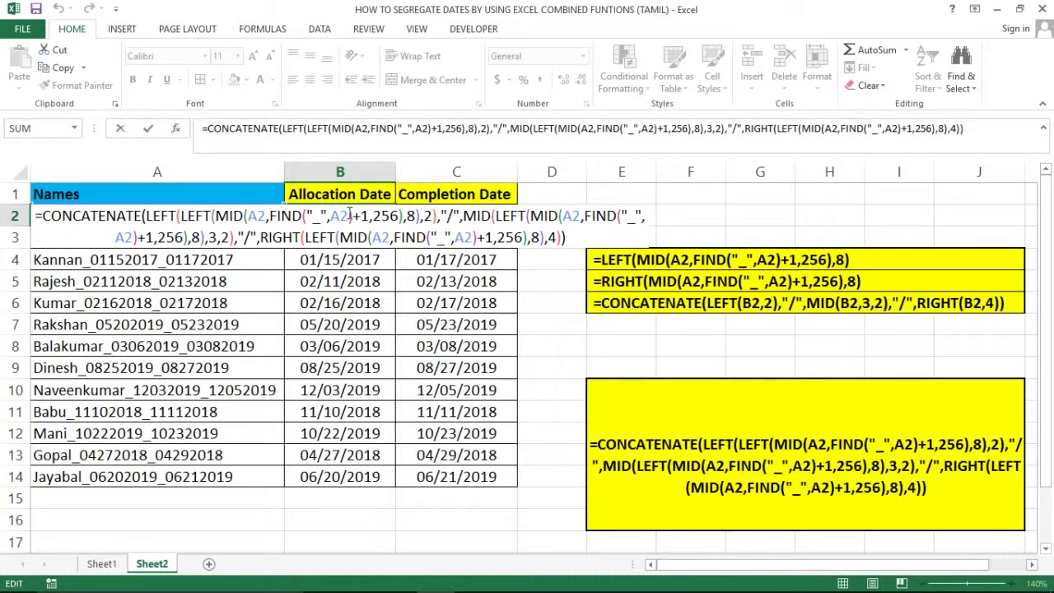
{"action": "key", "text": "Escape"}
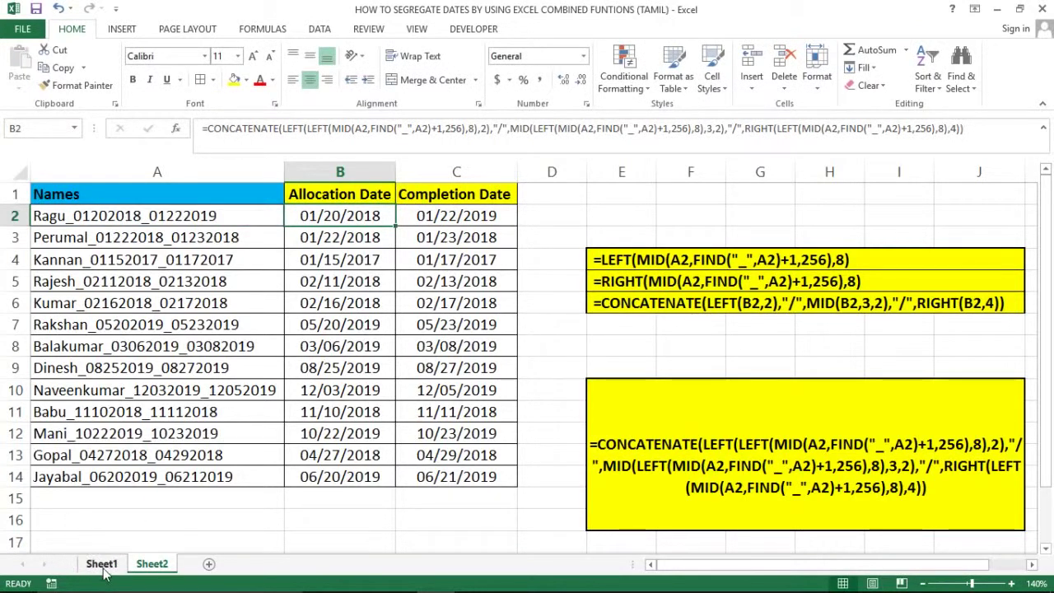
Select the Names list down to row 14, then go to Sheet1
{"action": "left_click", "coordinate": [167, 203]}
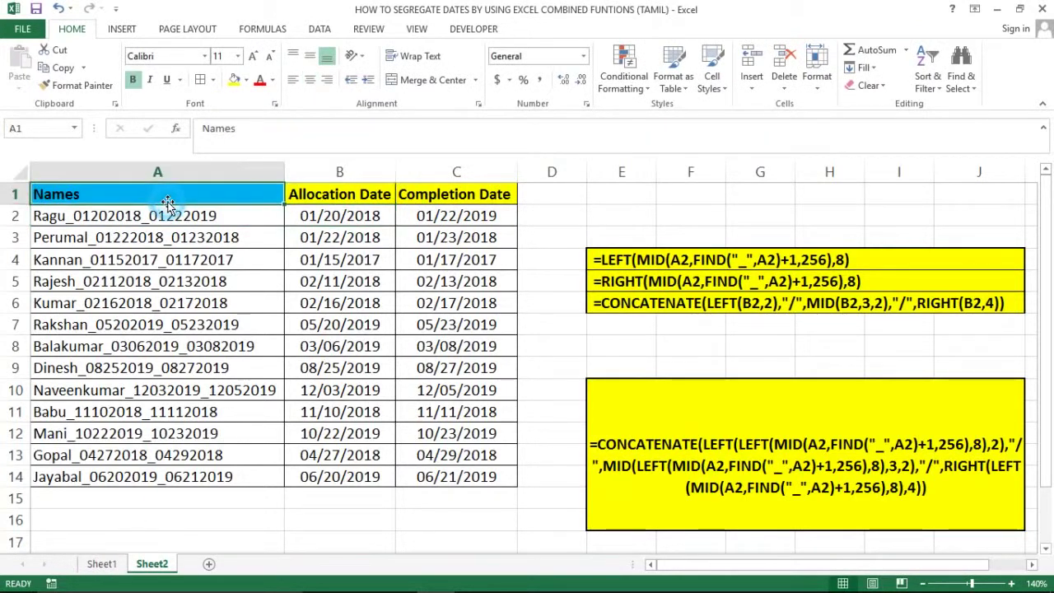
{"action": "key", "text": "ctrl+shift+Down"}
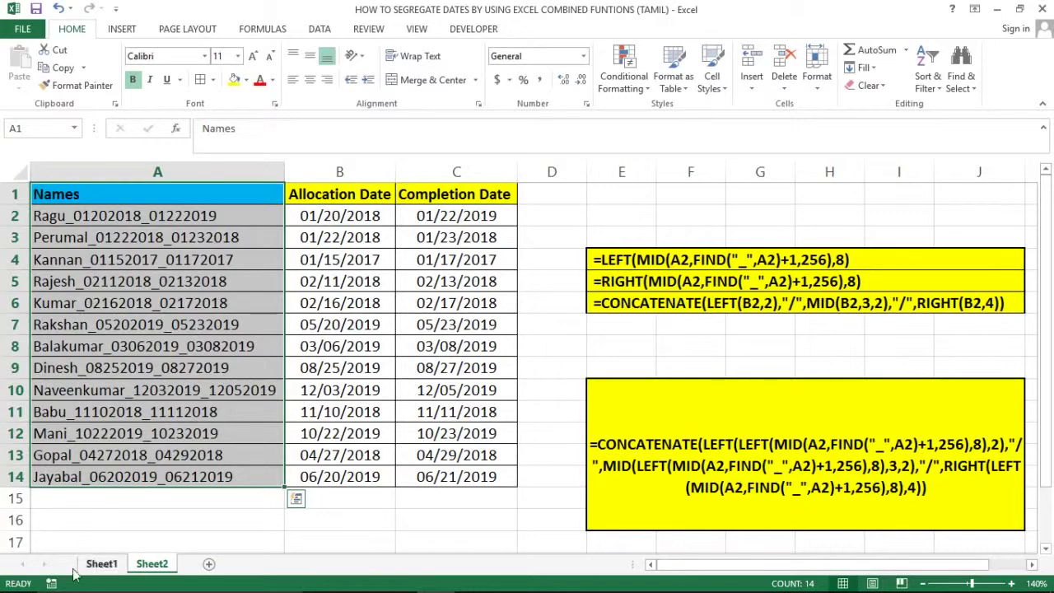
{"action": "left_click", "coordinate": [101, 565]}
{"action": "left_click", "coordinate": [293, 284]}
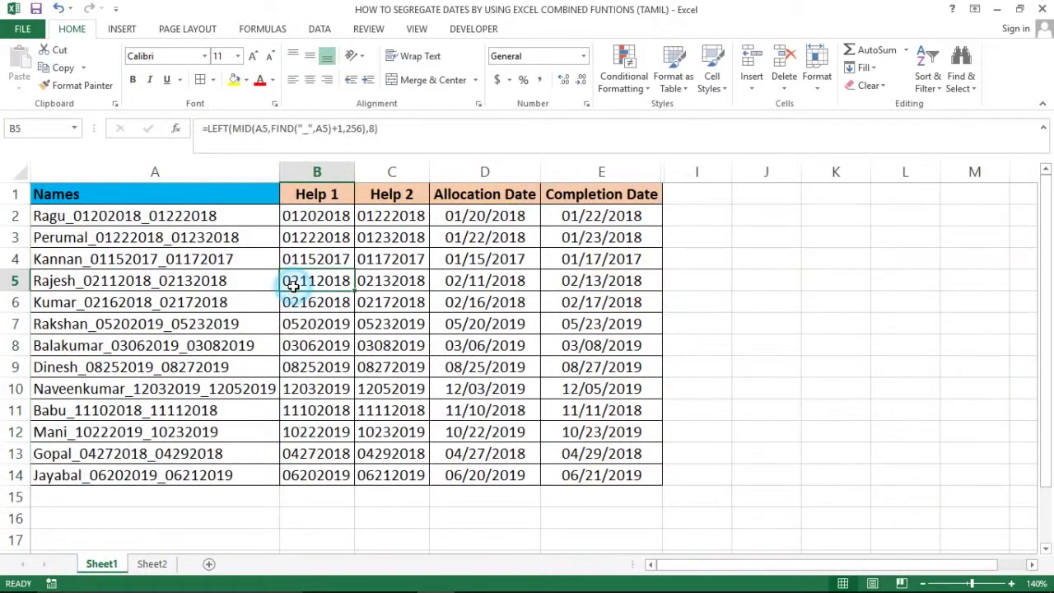
{"action": "left_click", "coordinate": [144, 216]}
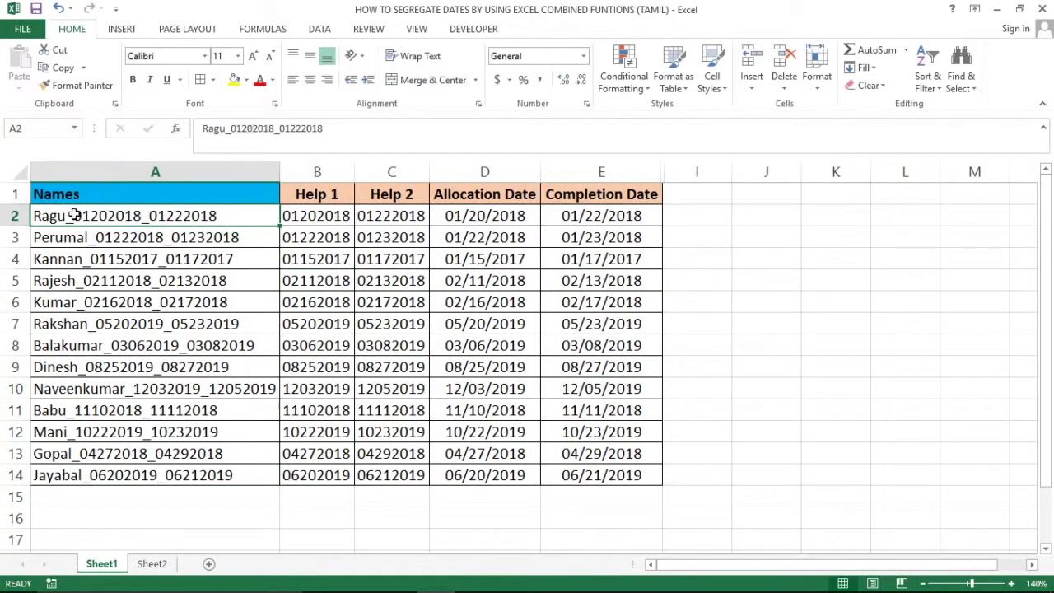
{"action": "key", "text": "ctrl+shift+Down"}
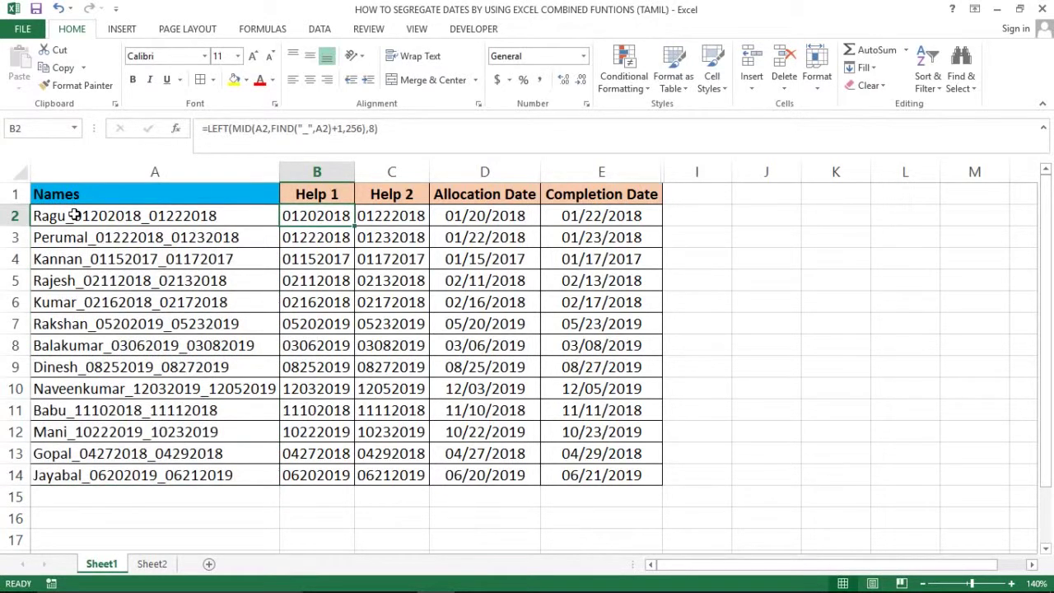
{"action": "key", "text": "Up"}
{"action": "key", "text": "Right"}
{"action": "key", "text": "Down"}
{"action": "key", "text": "Left"}
{"action": "key", "text": "Right"}
{"action": "key", "text": "Left"}
{"action": "key", "text": "Up"}
{"action": "key", "text": "Down"}
{"action": "key", "text": "F2"}
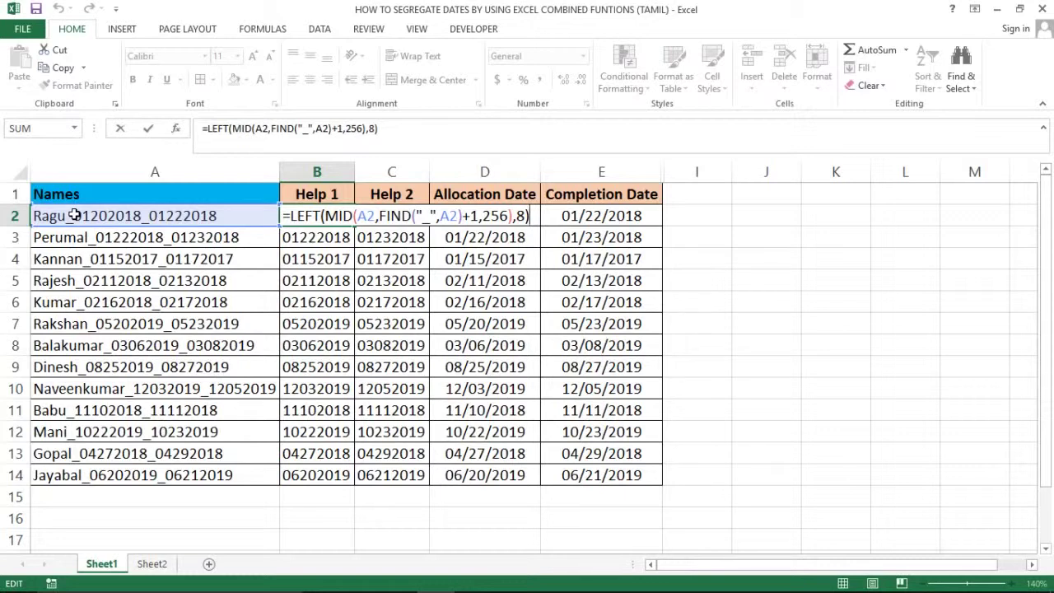
{"action": "key", "text": "Return"}
{"action": "left_click", "coordinate": [73, 215]}
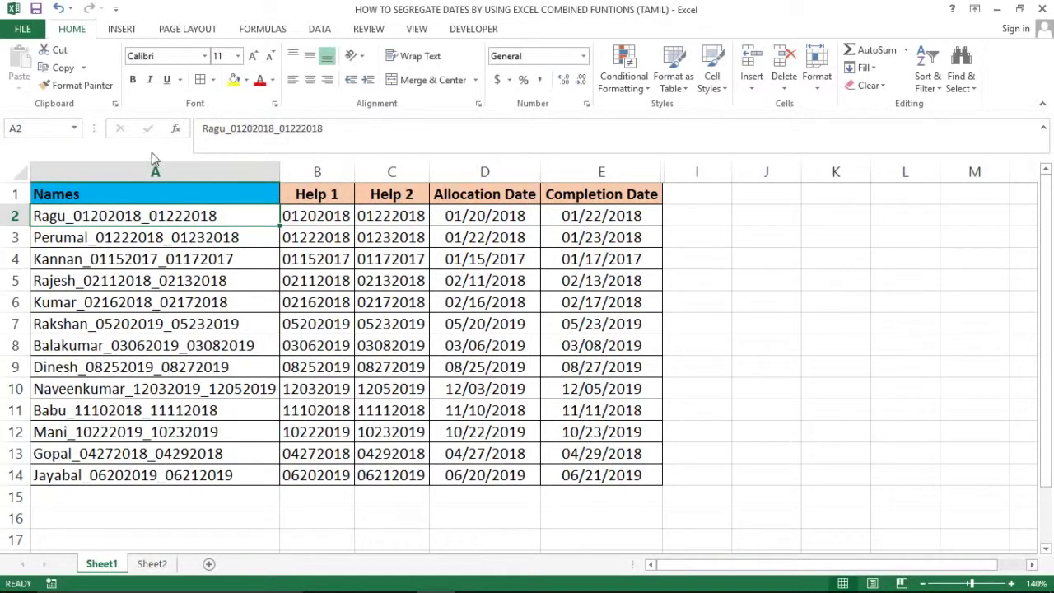
{"action": "left_click", "coordinate": [154, 171]}
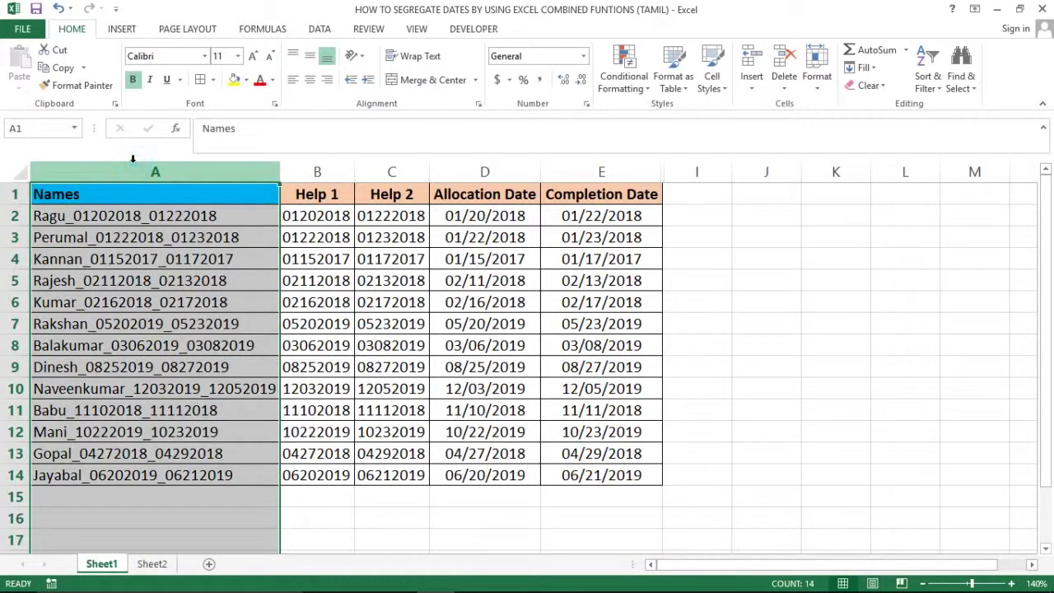
{"action": "left_click", "coordinate": [321, 168]}
{"action": "left_click", "coordinate": [312, 211]}
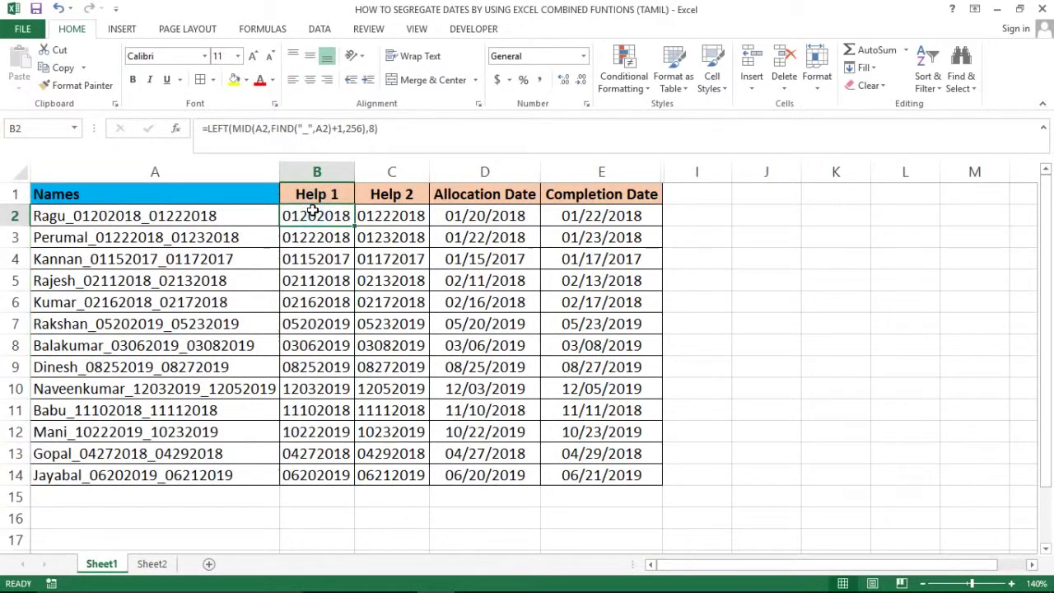
{"action": "double_click", "coordinate": [313, 211]}
{"action": "key", "text": "Escape"}
{"action": "left_click", "coordinate": [152, 563]}
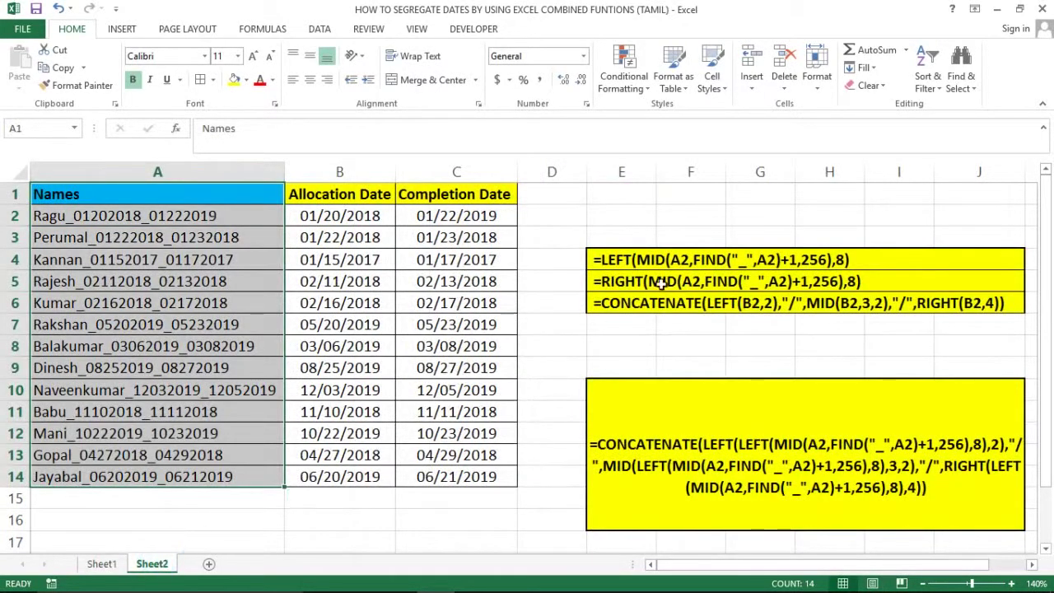
{"action": "left_click", "coordinate": [675, 261]}
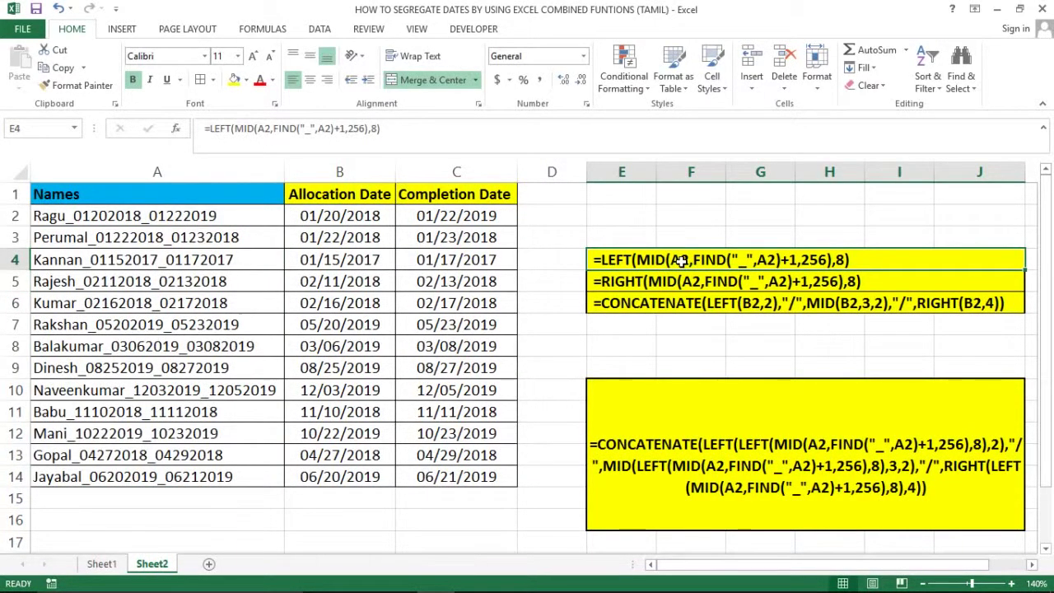
{"action": "key", "text": "shift+Down"}
{"action": "key", "text": "shift+Down"}
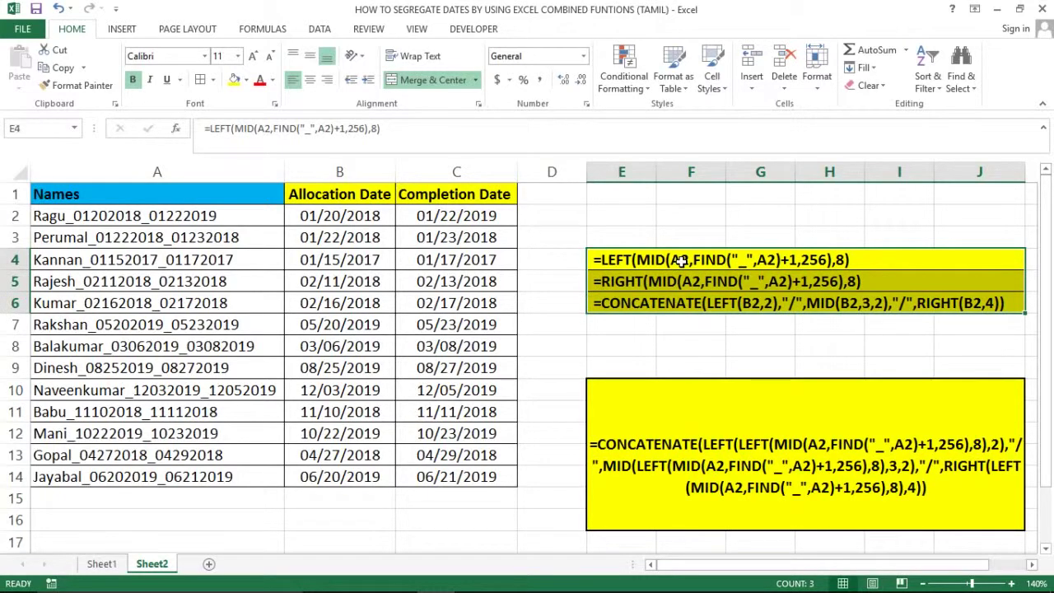
{"action": "left_click", "coordinate": [99, 566]}
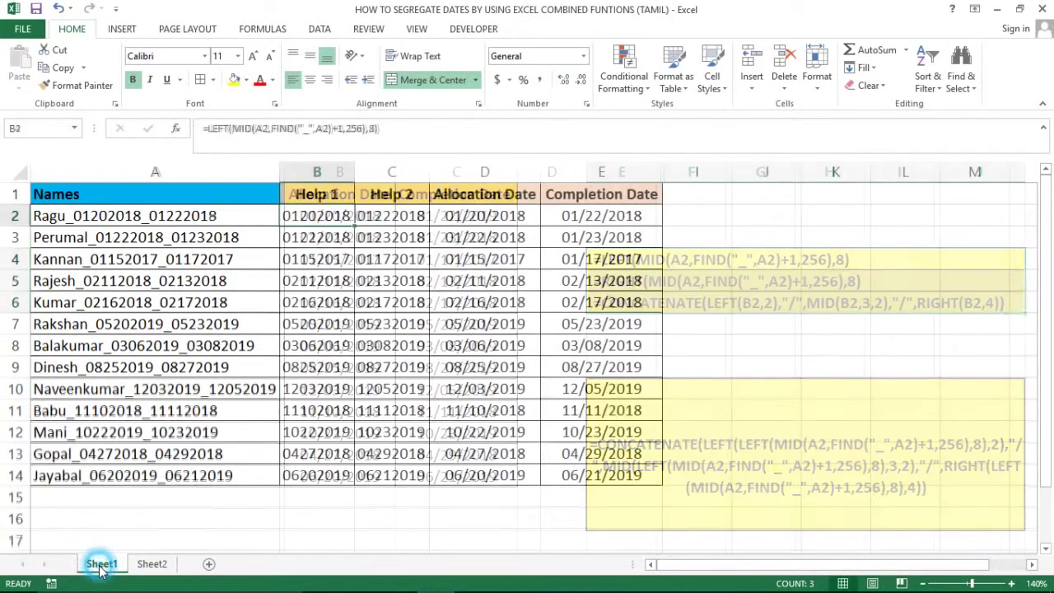
{"action": "left_click", "coordinate": [394, 215]}
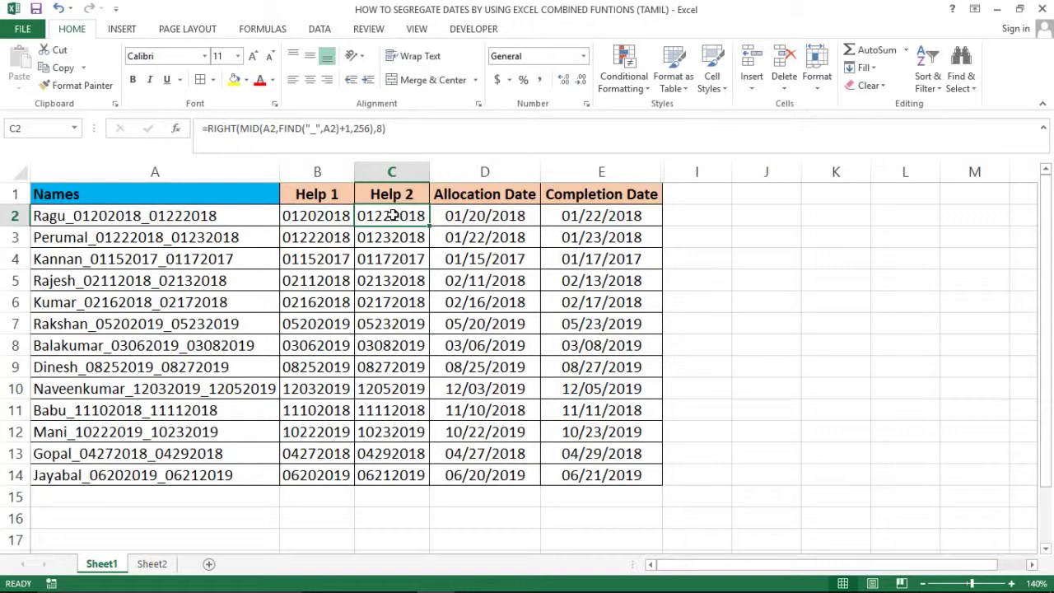
{"action": "double_click", "coordinate": [210, 217]}
{"action": "left_click_drag", "start_coordinate": [216, 216], "coordinate": [148, 217]}
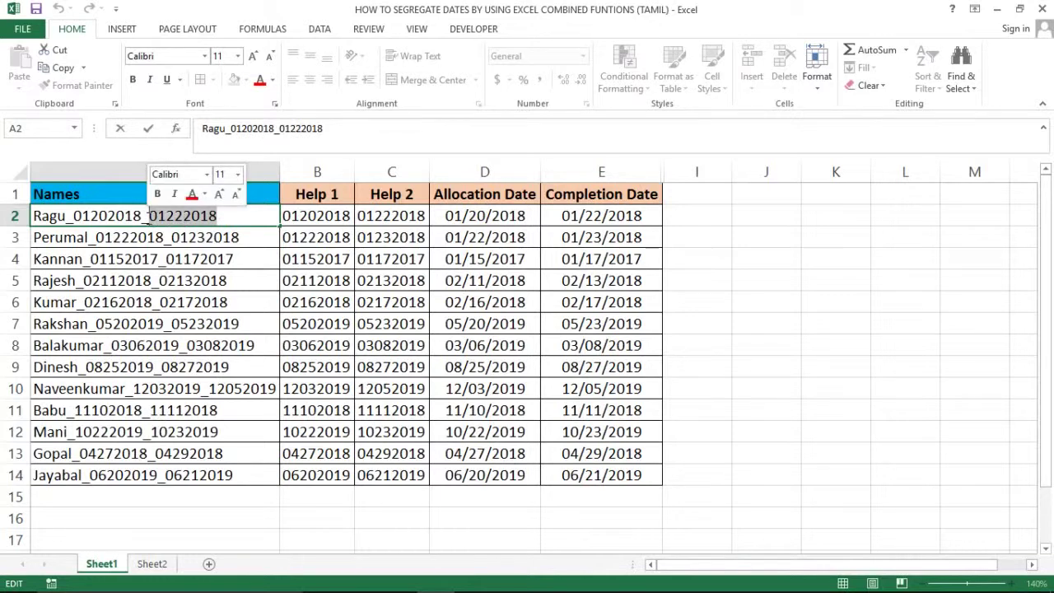
{"action": "key", "text": "Escape"}
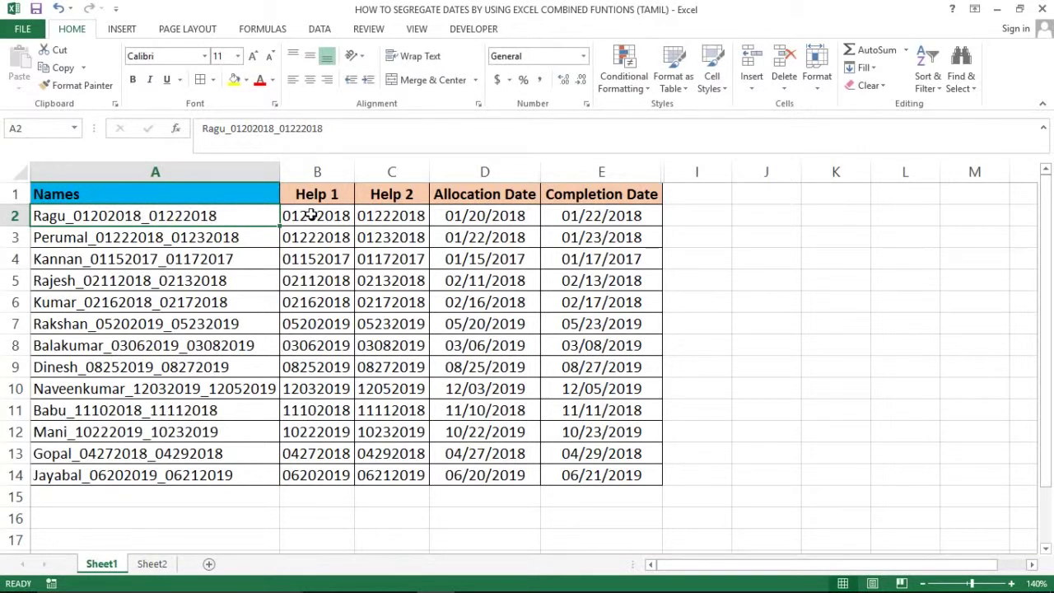
{"action": "left_click", "coordinate": [335, 207]}
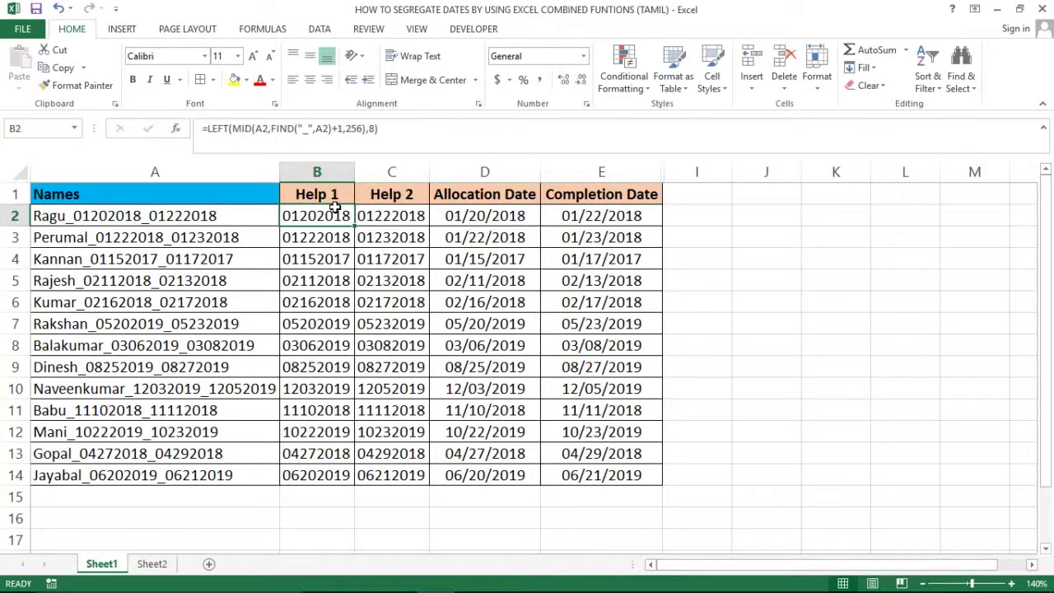
{"action": "left_click", "coordinate": [335, 165]}
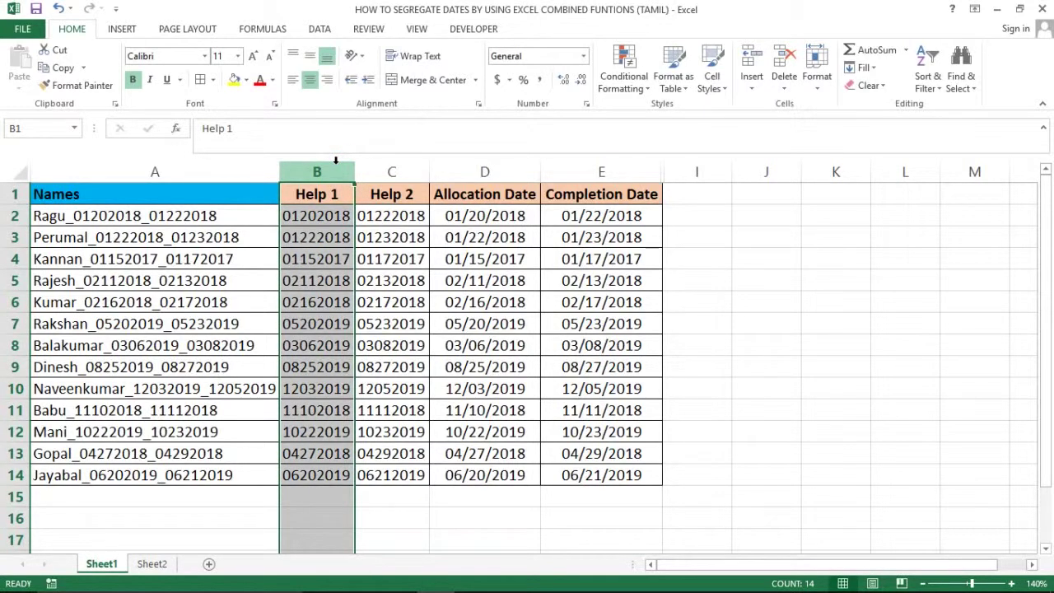
{"action": "key", "text": "shift+Right"}
{"action": "left_click", "coordinate": [465, 193]}
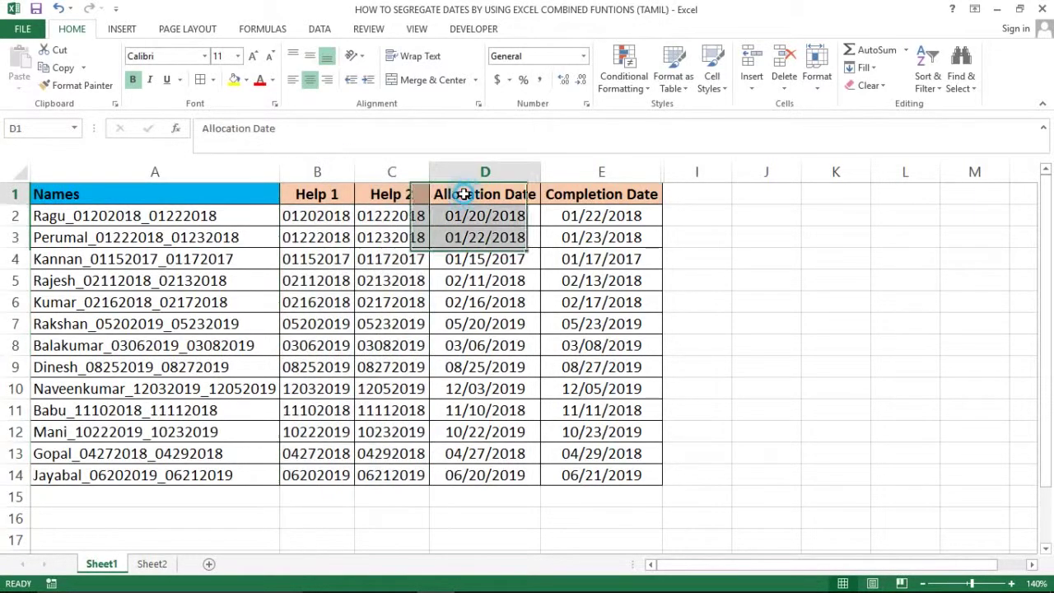
{"action": "left_click", "coordinate": [484, 171]}
{"action": "left_click", "coordinate": [480, 212]}
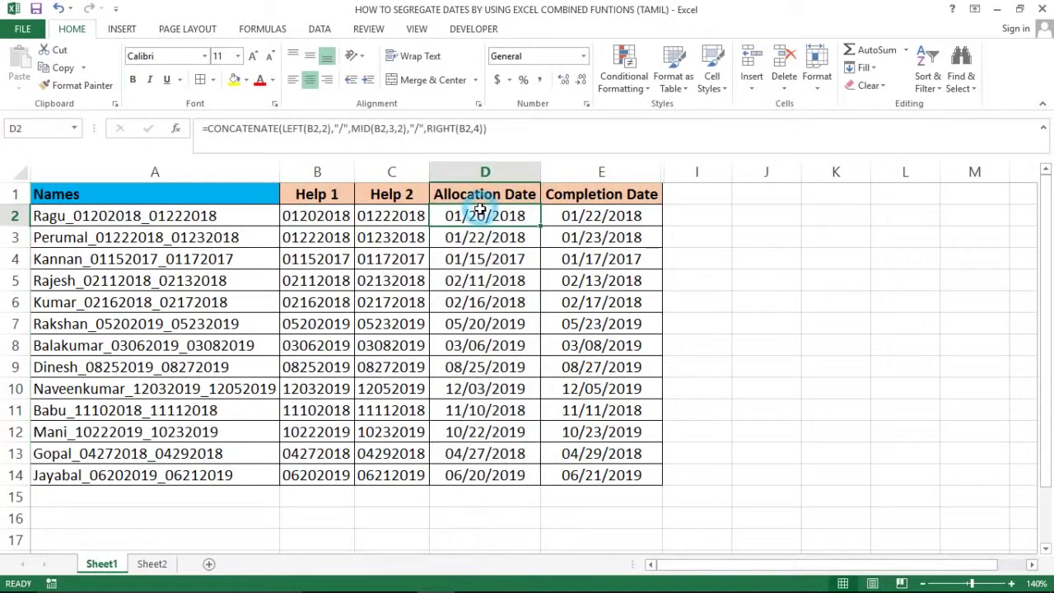
{"action": "left_click", "coordinate": [212, 221]}
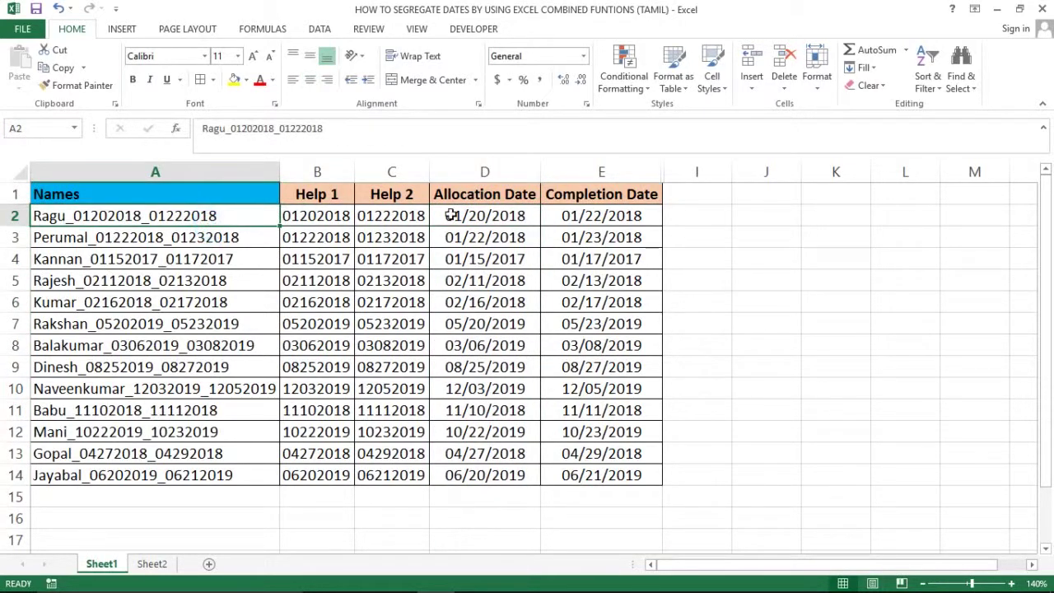
{"action": "left_click", "coordinate": [492, 220]}
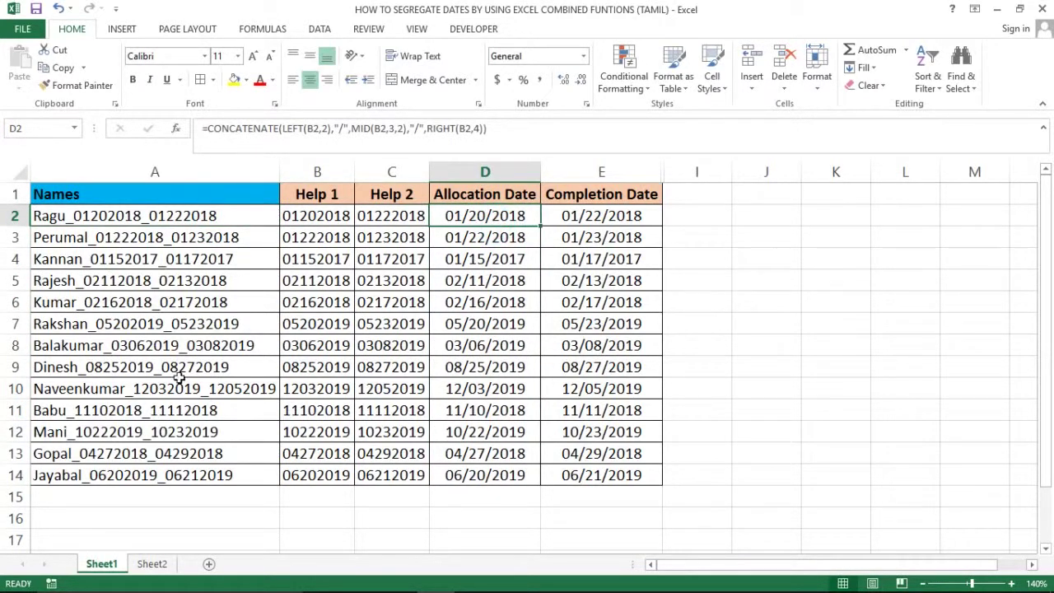
{"action": "left_click", "coordinate": [343, 215]}
{"action": "left_click", "coordinate": [491, 212]}
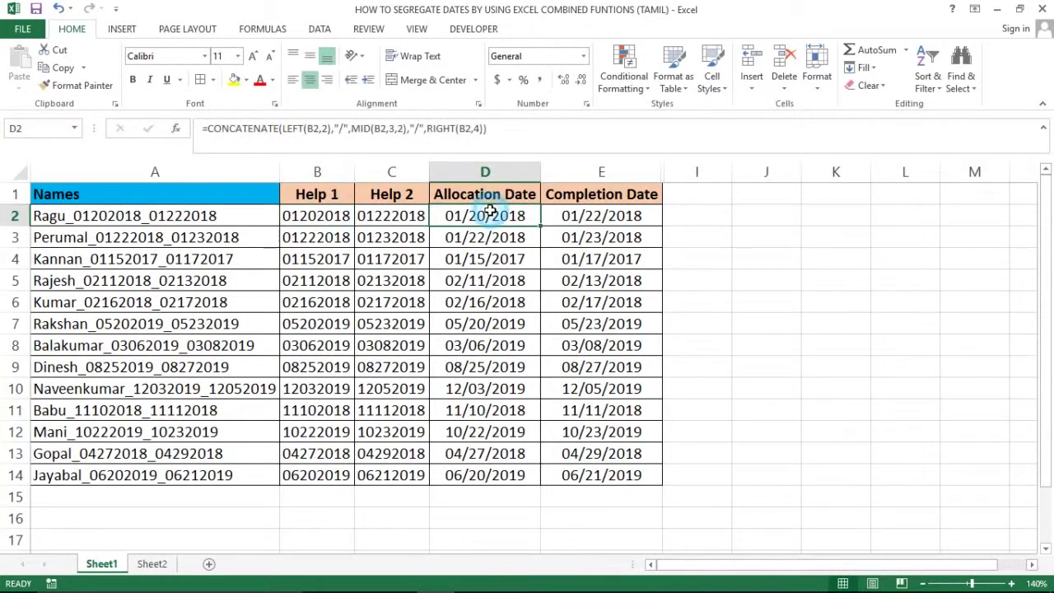
{"action": "double_click", "coordinate": [491, 212]}
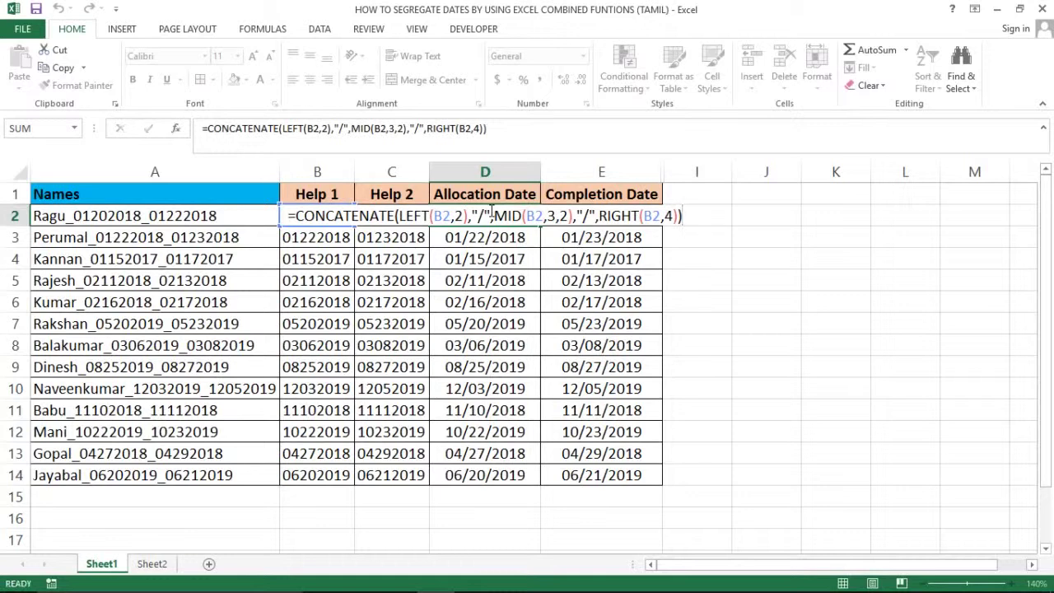
{"action": "key", "text": "Return"}
{"action": "left_click", "coordinate": [477, 162]}
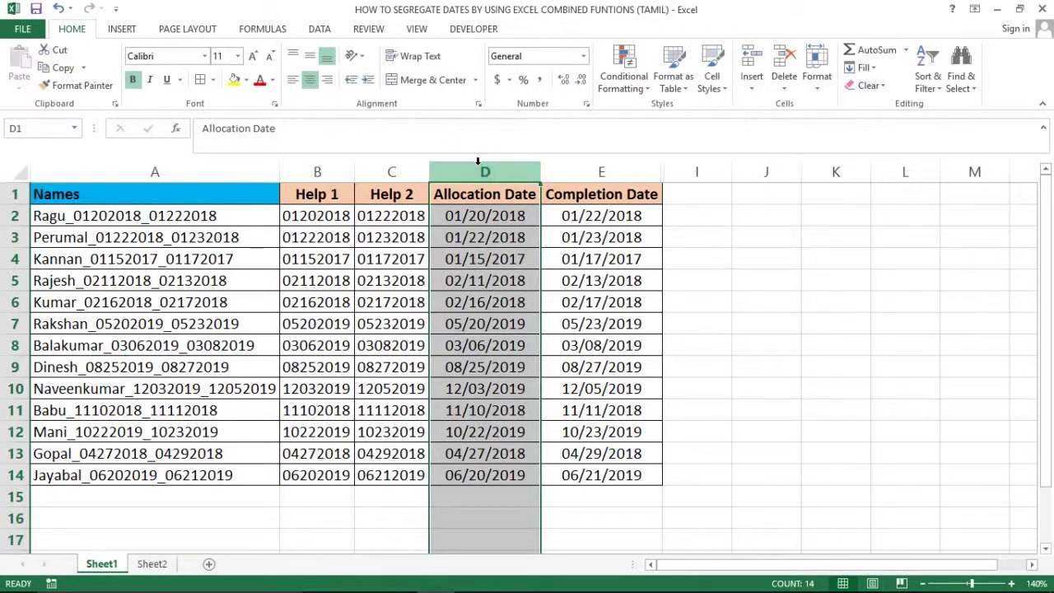
{"action": "key", "text": "shift+Right"}
{"action": "key", "text": "Tab"}
{"action": "key", "text": "Left"}
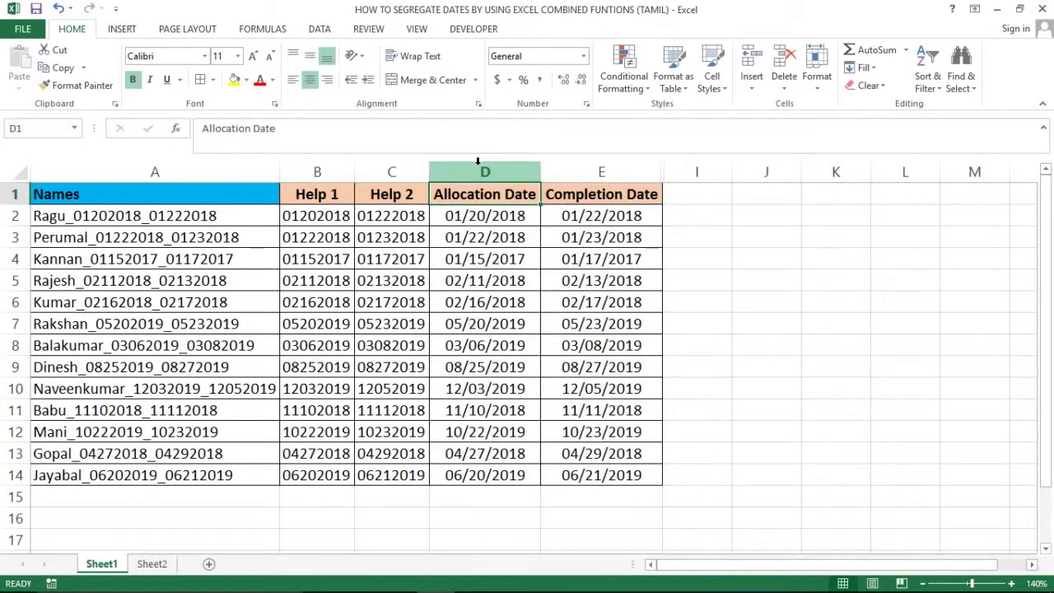
{"action": "left_click_drag", "start_coordinate": [477, 161], "coordinate": [601, 164]}
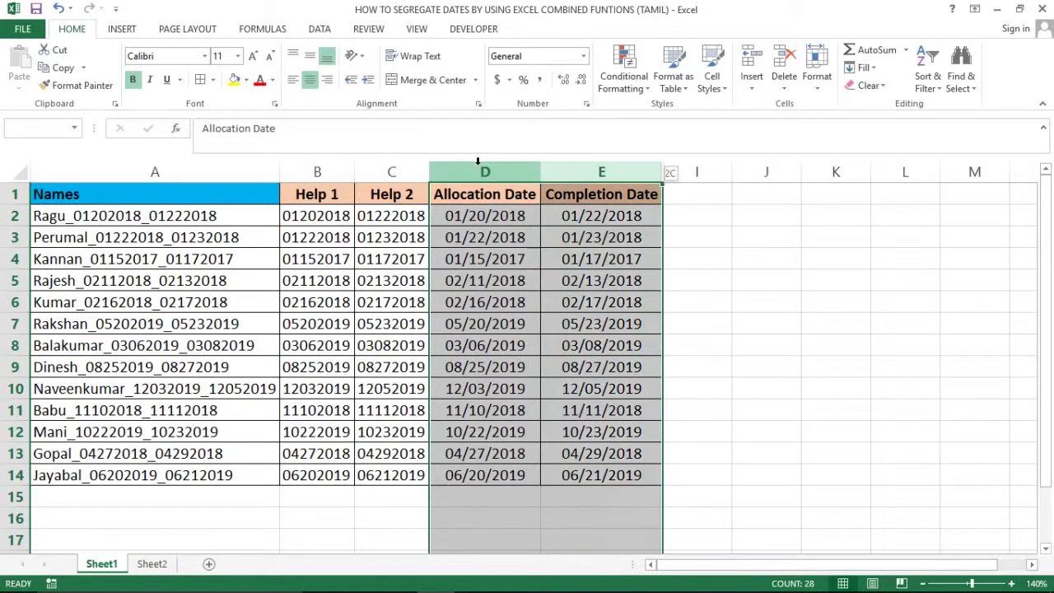
{"action": "left_click", "coordinate": [316, 164]}
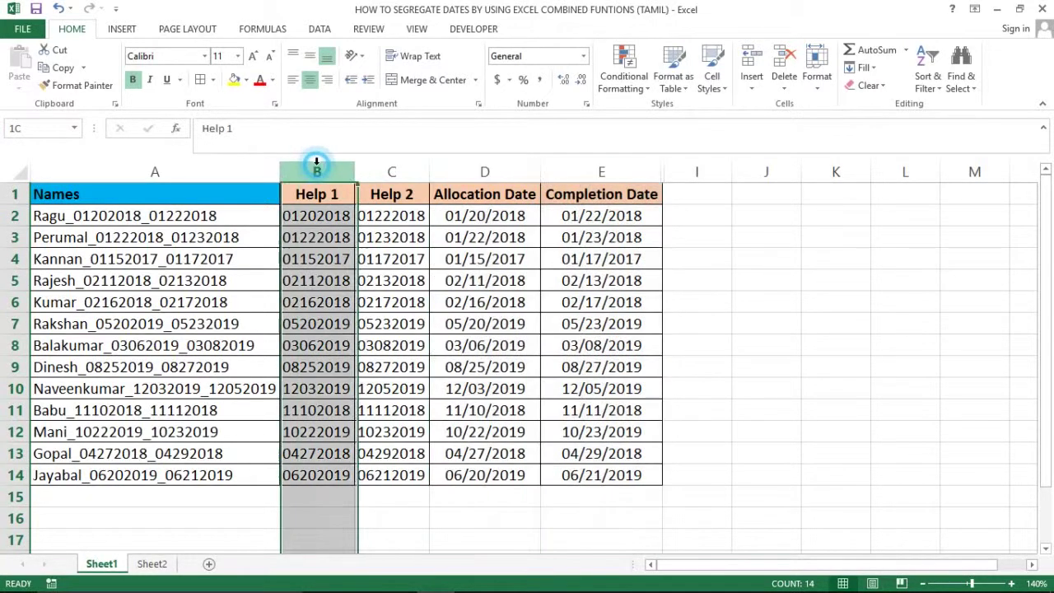
{"action": "key", "text": "shift+Right"}
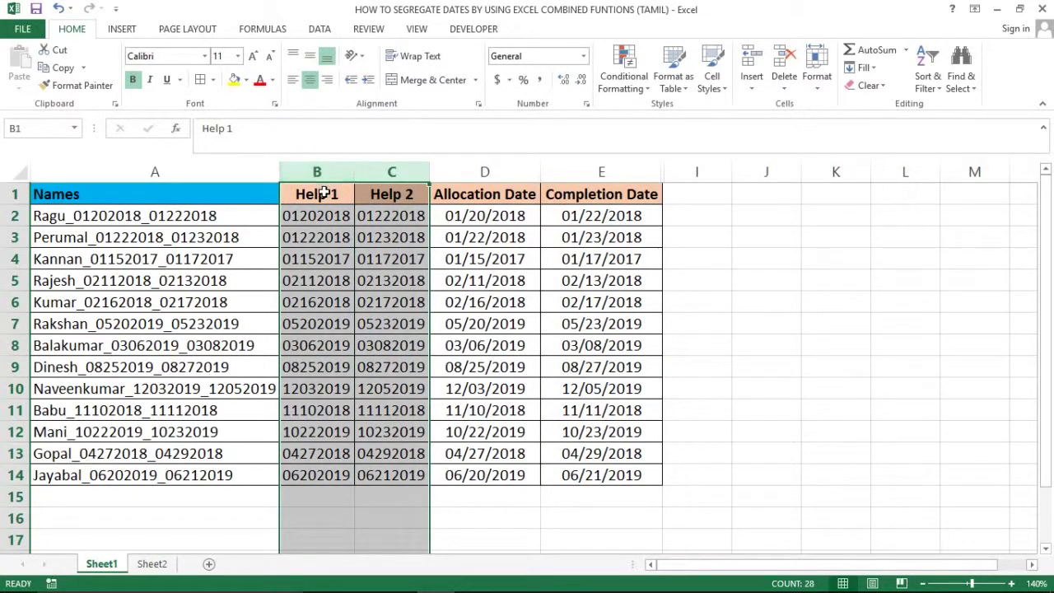
{"action": "left_click", "coordinate": [323, 193]}
{"action": "left_click", "coordinate": [344, 236]}
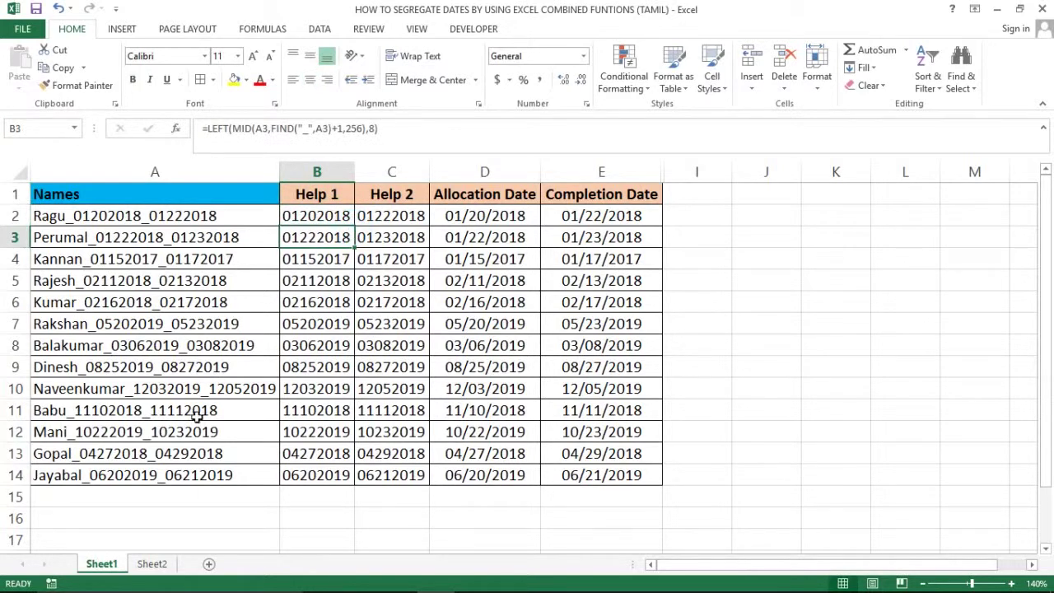
On Sheet2, inspect Ragu's combined allocation-date formula in B2
{"action": "left_click", "coordinate": [152, 565]}
{"action": "left_click", "coordinate": [386, 230]}
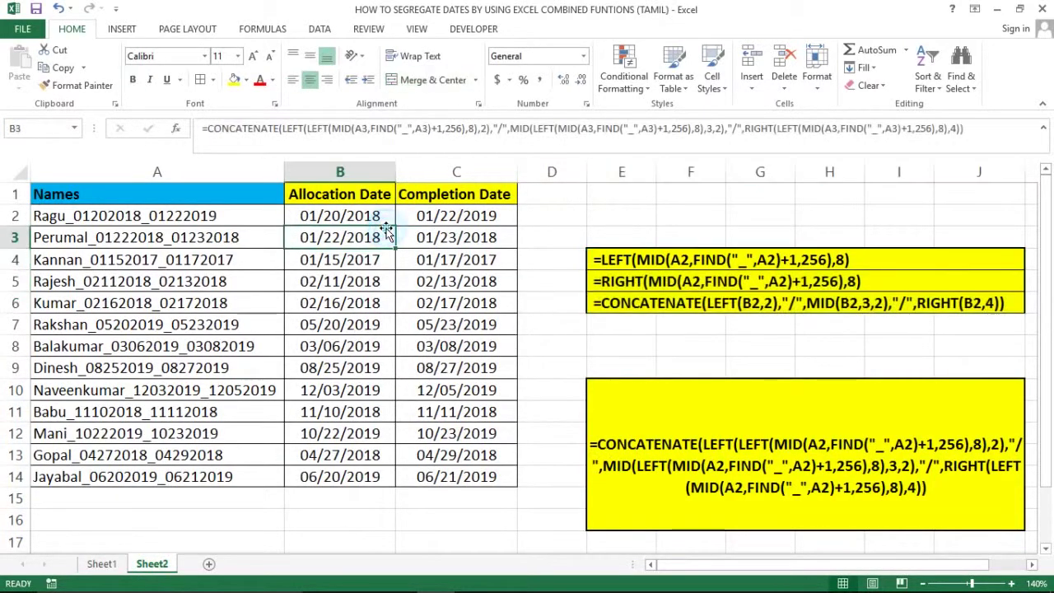
{"action": "key", "text": "Up"}
{"action": "key", "text": "Up"}
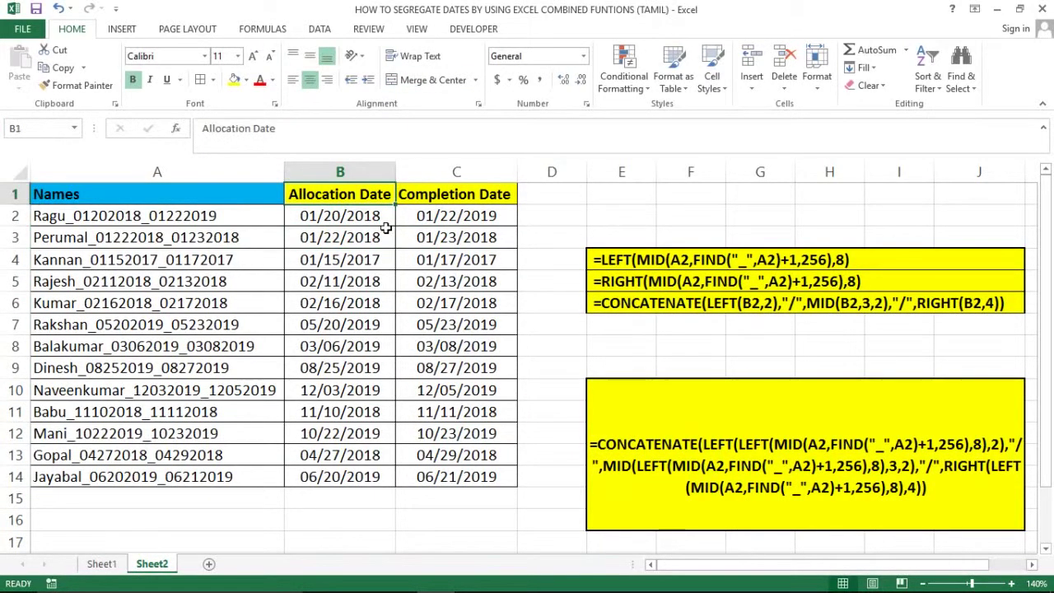
{"action": "key", "text": "Down"}
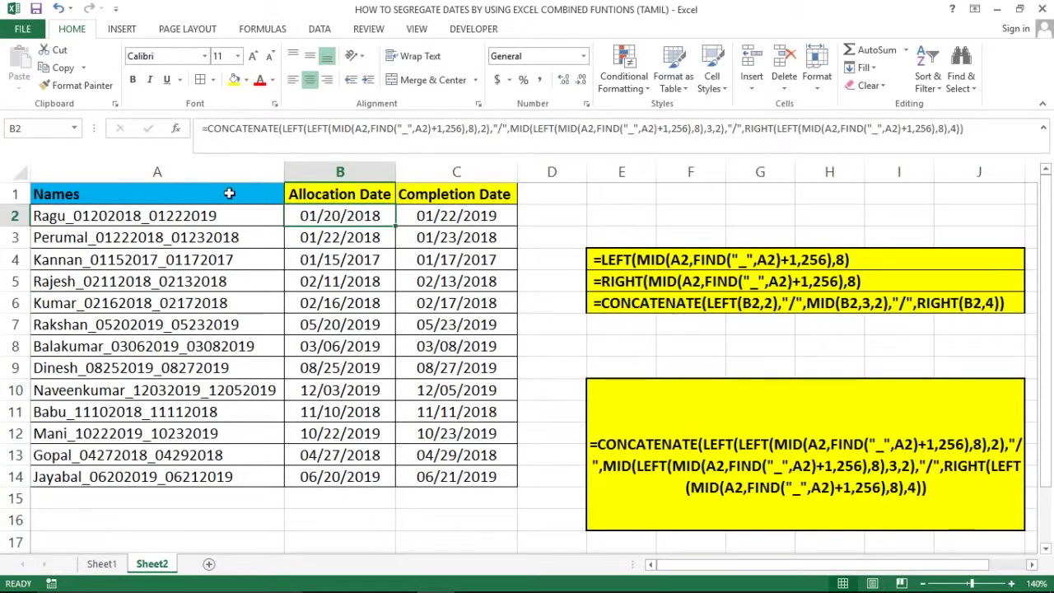
Select the Allocation and Completion Date cells B2:C2 down to row 14
{"action": "left_click", "coordinate": [135, 171]}
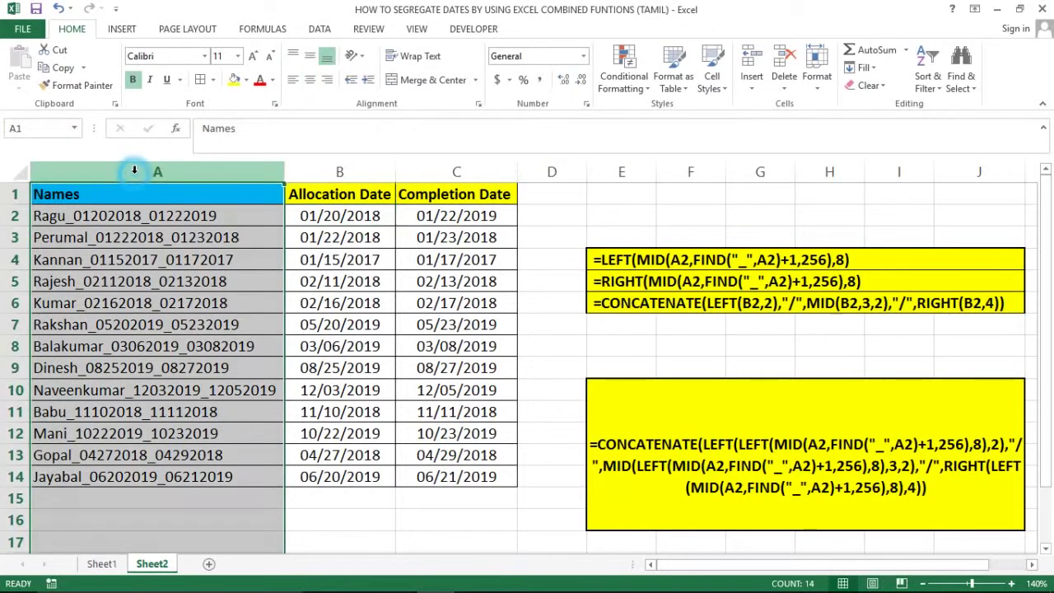
{"action": "left_click", "coordinate": [353, 214]}
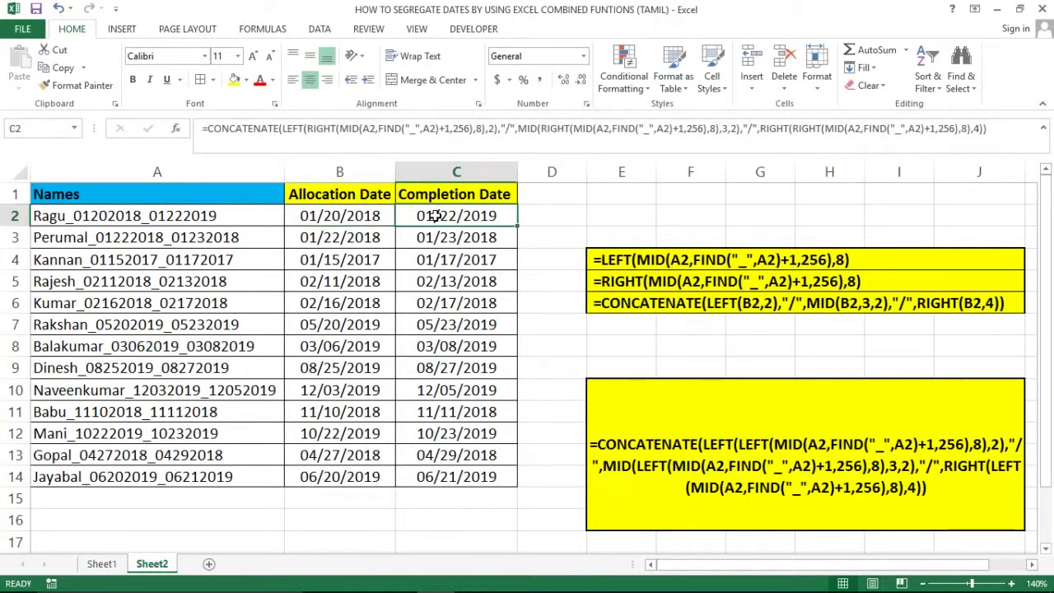
{"action": "left_click", "coordinate": [433, 215], "text": "shift"}
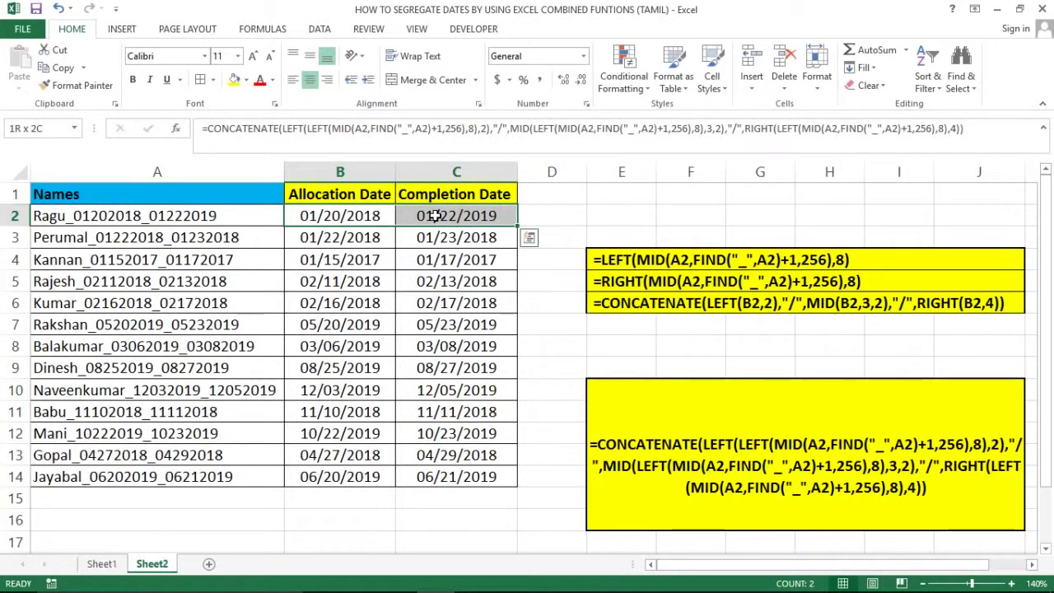
{"action": "key", "text": "ctrl+shift+Down"}
{"action": "key", "text": "Delete"}
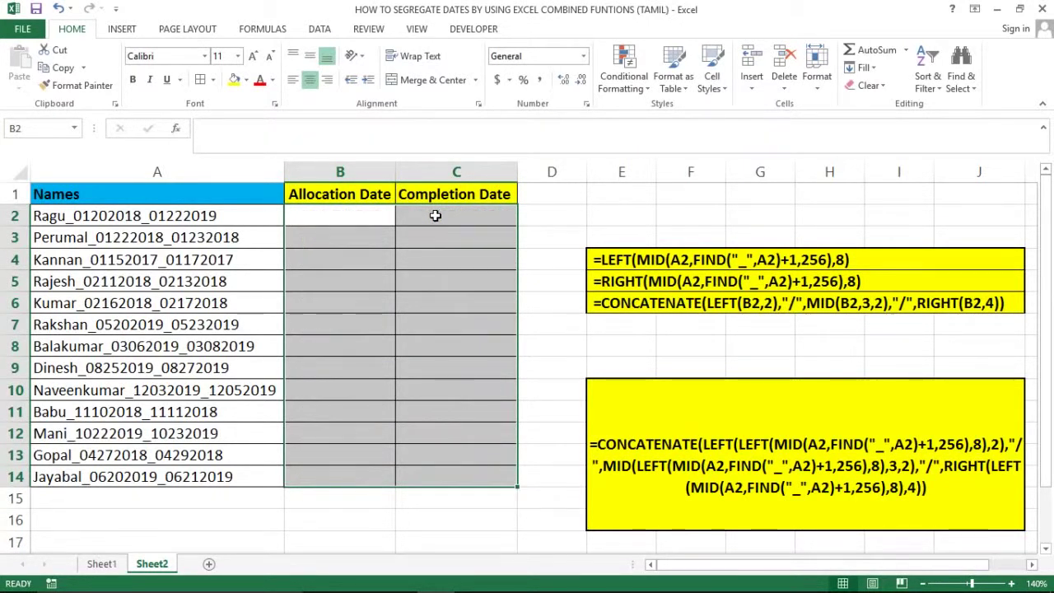
{"action": "left_click", "coordinate": [337, 214]}
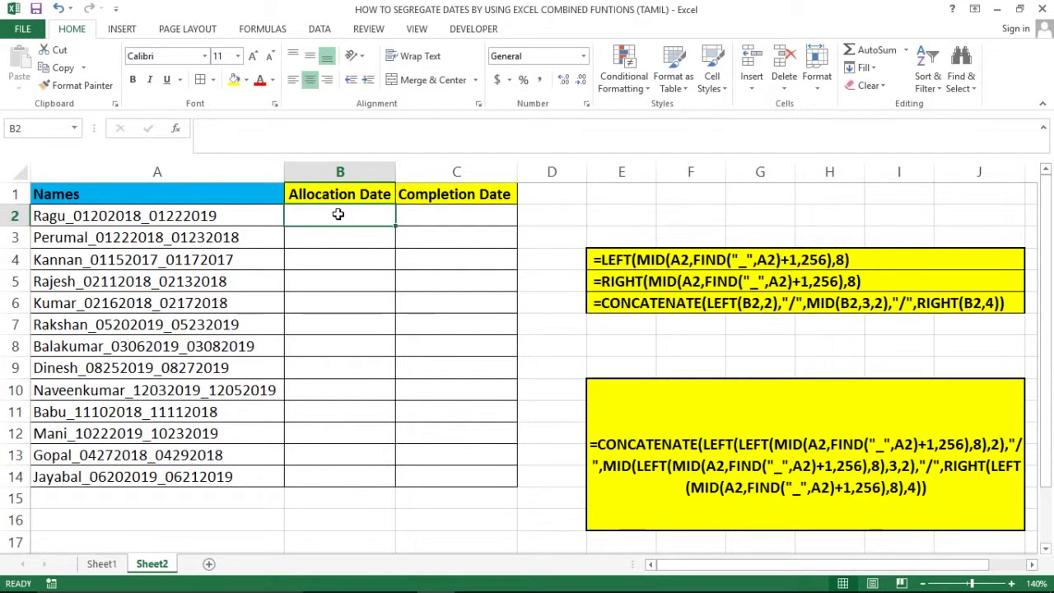
{"action": "left_click", "coordinate": [624, 262]}
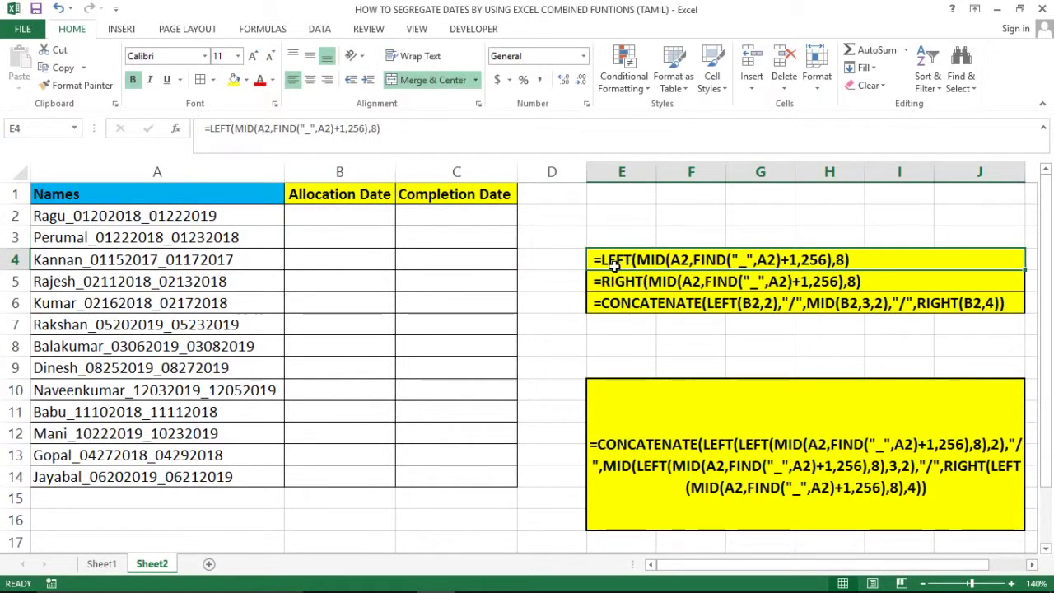
{"action": "key", "text": "shift+Down"}
{"action": "key", "text": "shift+Down"}
{"action": "key", "text": "Left"}
{"action": "key", "text": "Left"}
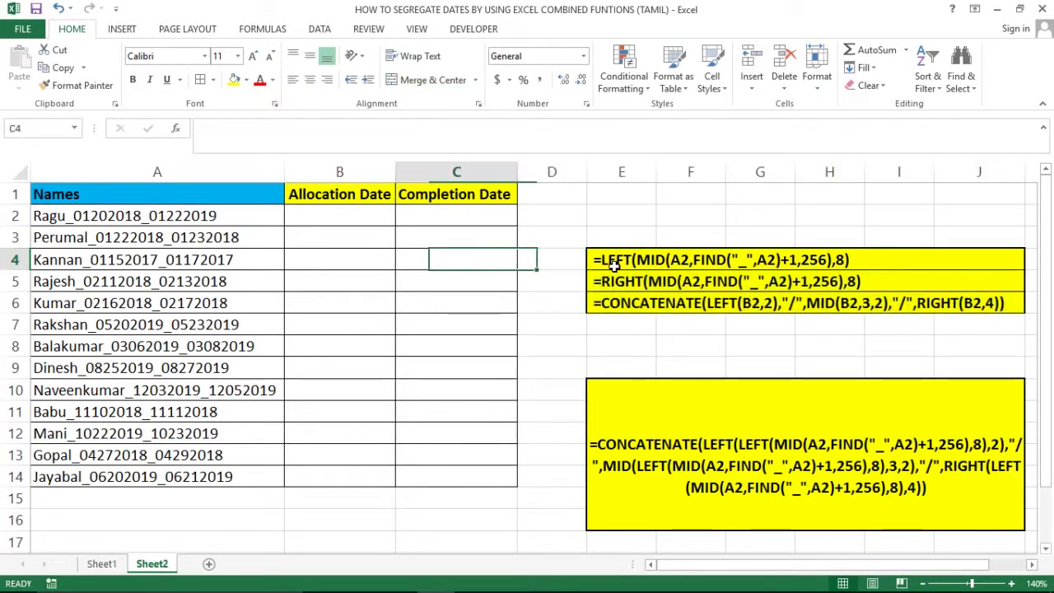
{"action": "key", "text": "Left"}
{"action": "key", "text": "Left"}
{"action": "key", "text": "Up"}
{"action": "key", "text": "Up"}
{"action": "key", "text": "Up"}
{"action": "key", "text": "Right"}
{"action": "key", "text": "Down"}
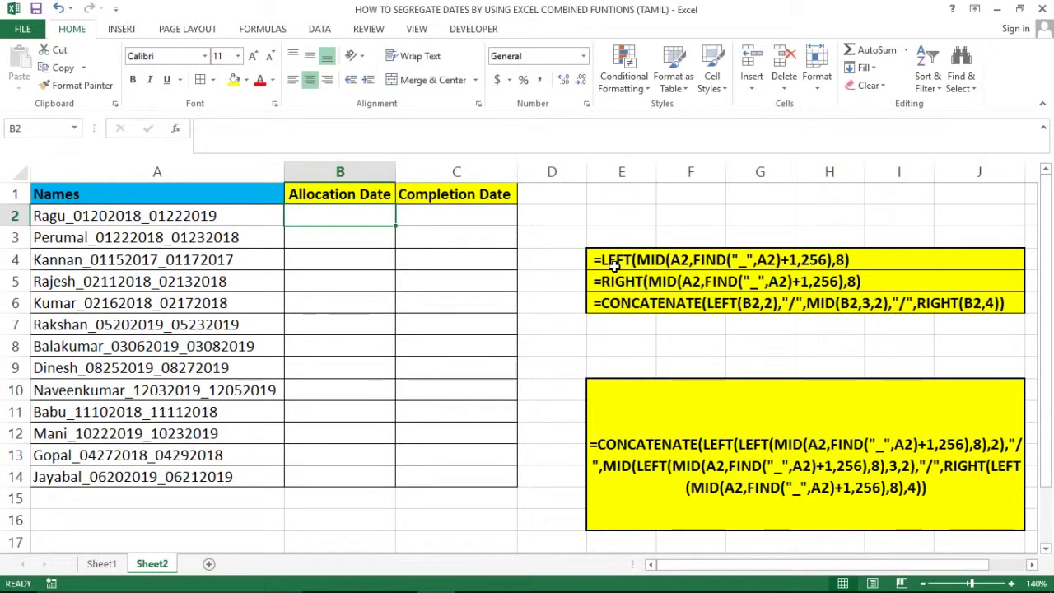
{"action": "left_click", "coordinate": [70, 214]}
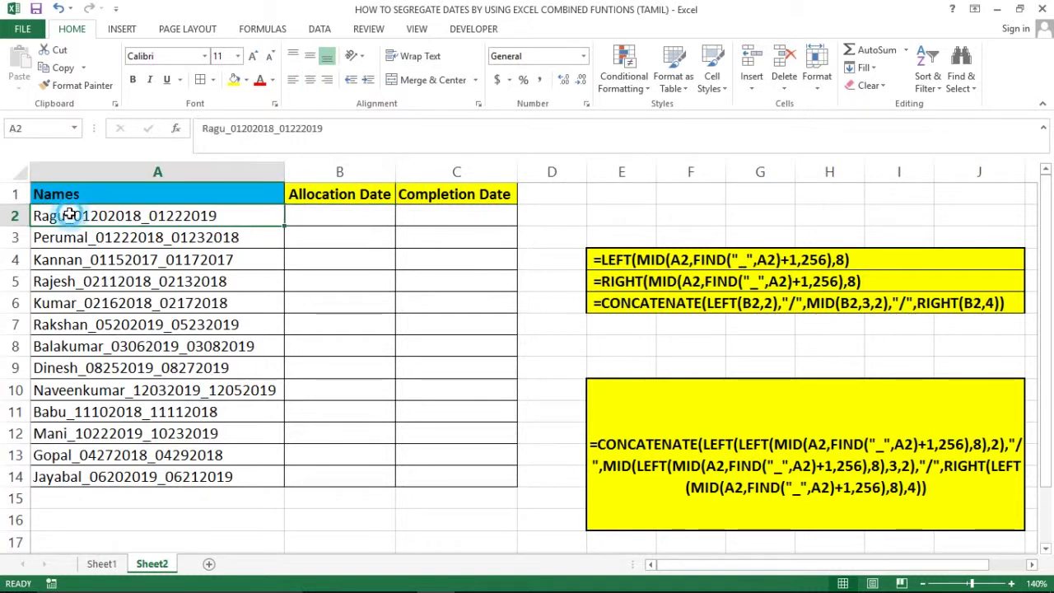
{"action": "double_click", "coordinate": [73, 214]}
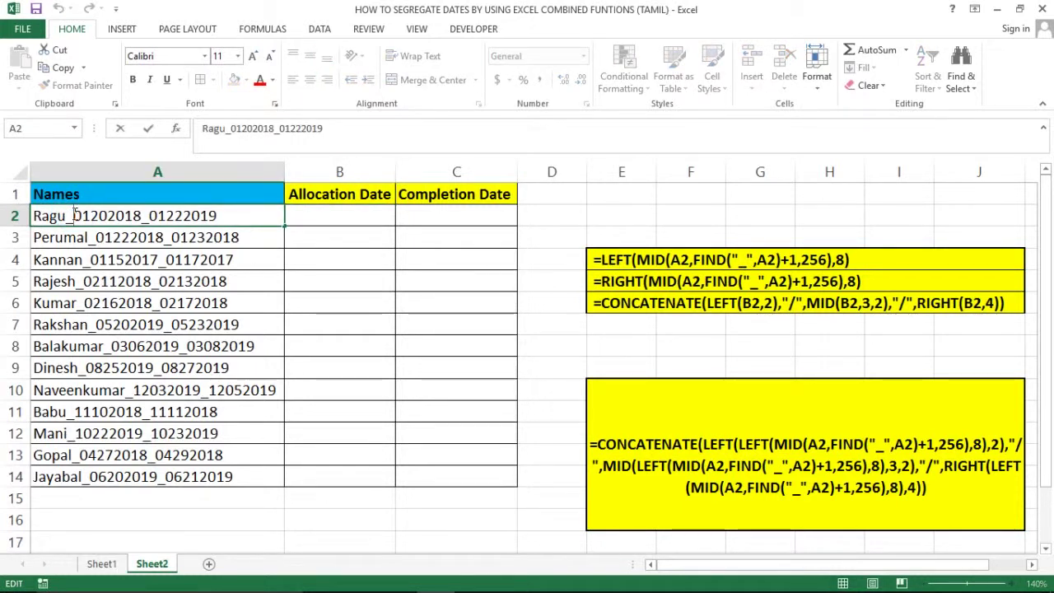
{"action": "key", "text": "shift+Right"}
{"action": "key", "text": "shift+Right"}
{"action": "key", "text": "shift+Right"}
{"action": "key", "text": "shift+Right"}
{"action": "key", "text": "shift+Right"}
{"action": "key", "text": "shift+Right"}
{"action": "key", "text": "shift+Right"}
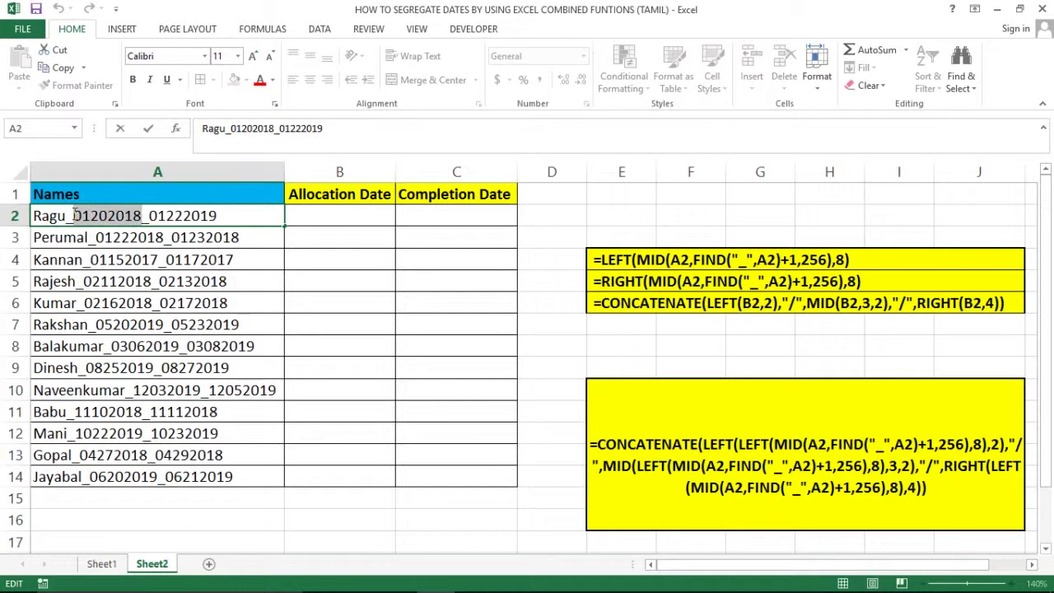
{"action": "key", "text": "Escape"}
{"action": "left_click", "coordinate": [343, 229]}
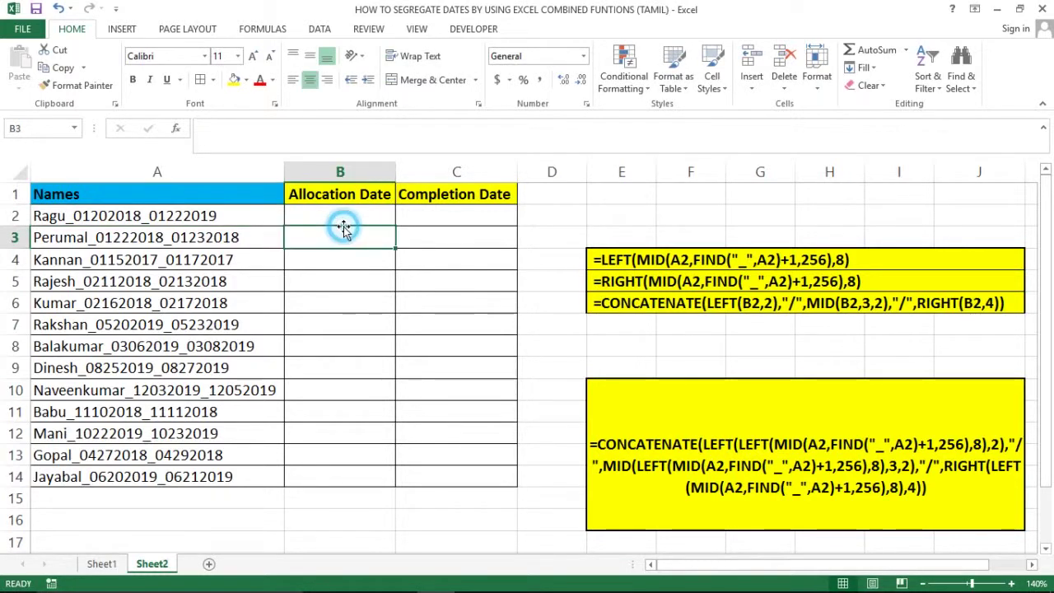
{"action": "left_click", "coordinate": [355, 212]}
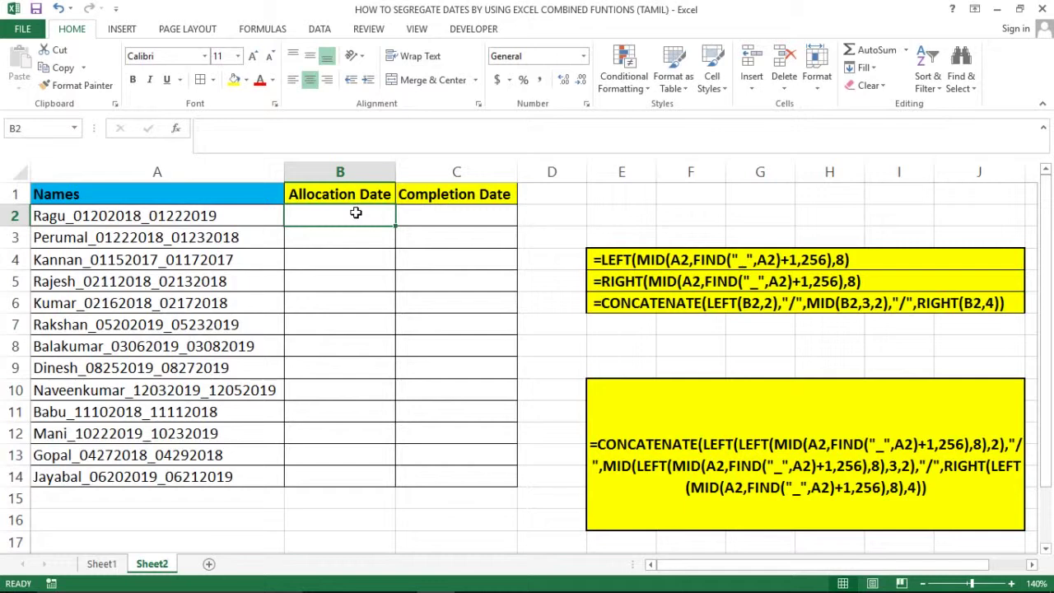
Start B2's formula as =LEFT(MID(A2,FIND("_", using the name entry in A2
{"action": "type", "text": "=lef"}
{"action": "key", "text": "Tab"}
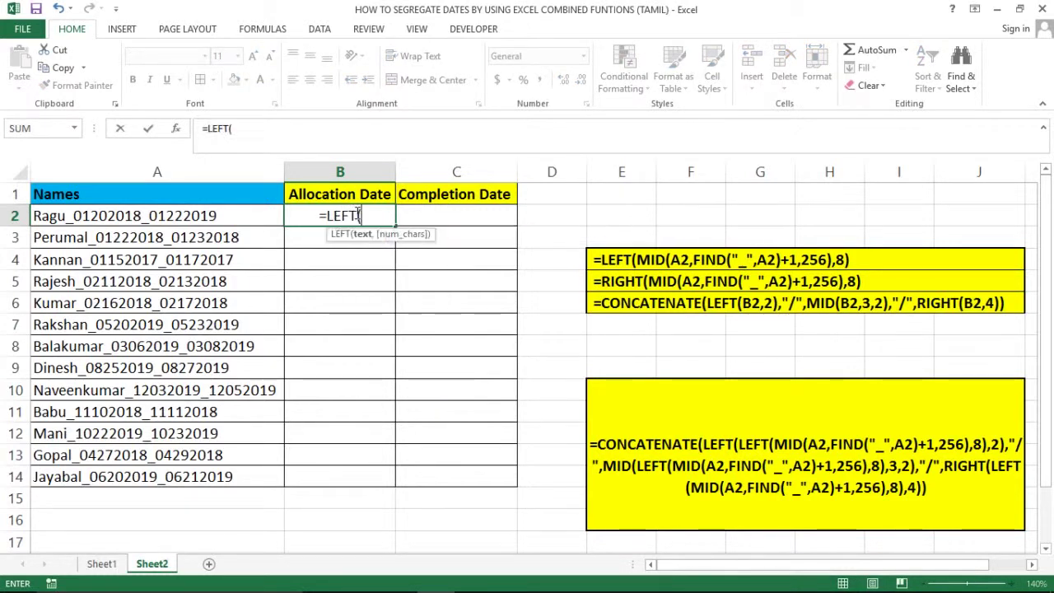
{"action": "type", "text": "mid"}
{"action": "key", "text": "Tab"}
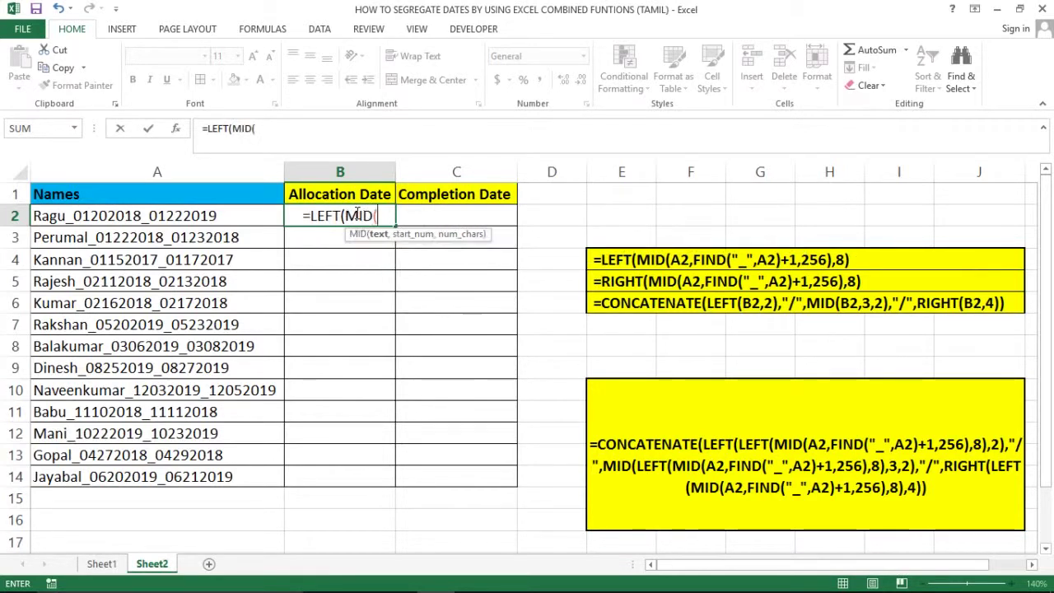
{"action": "left_click", "coordinate": [161, 216]}
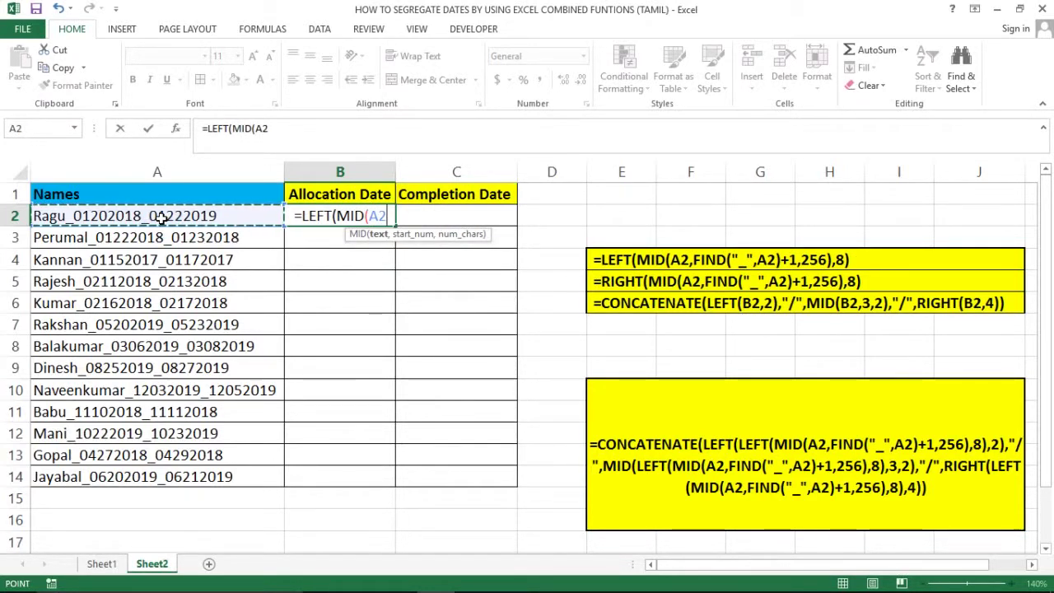
{"action": "type", "text": ","}
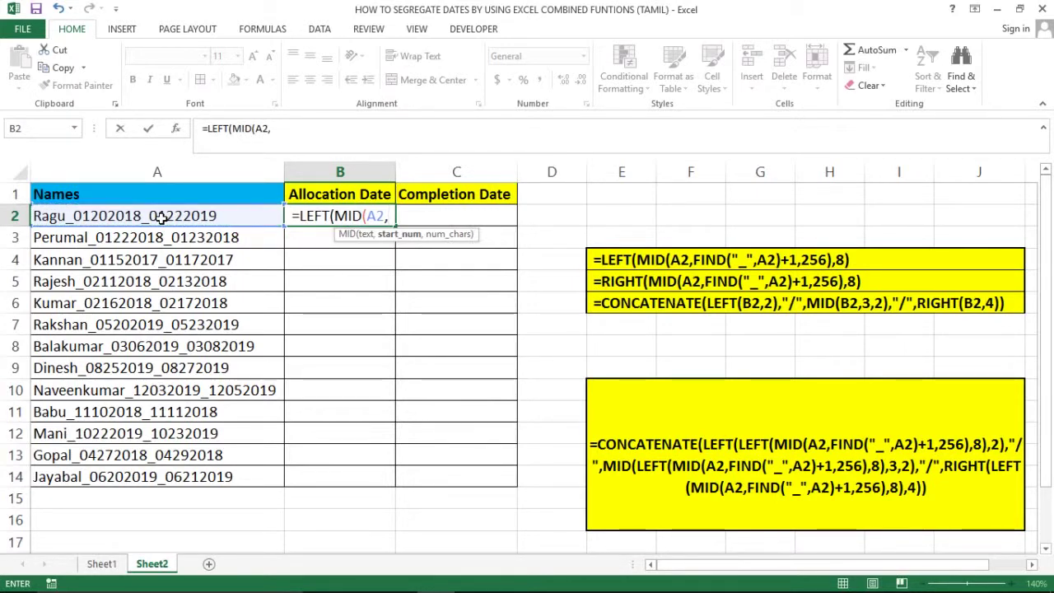
{"action": "type", "text": "find"}
{"action": "key", "text": "Tab"}
{"action": "type", "text": "\""}
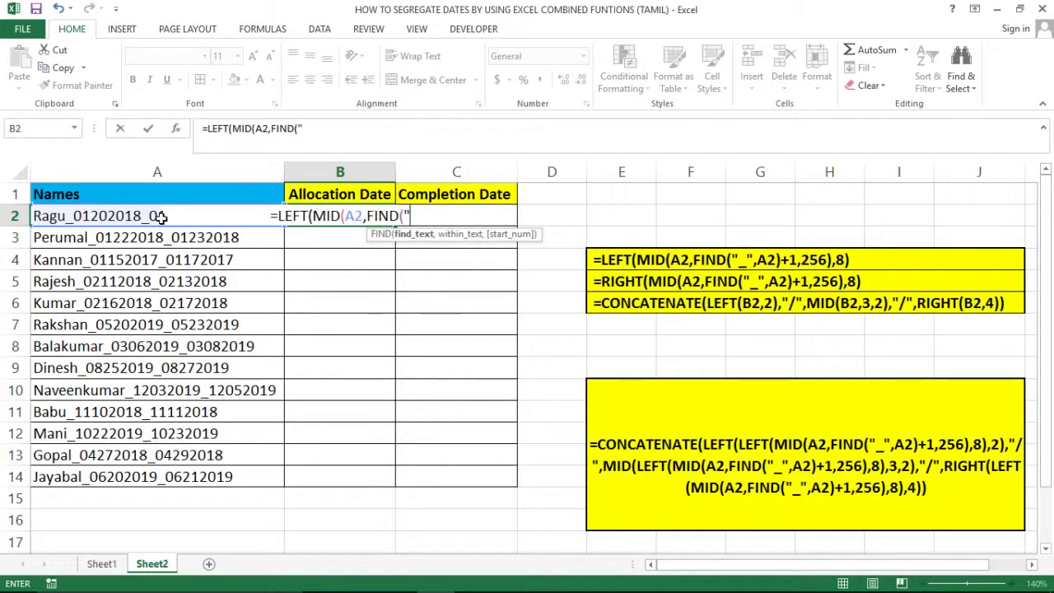
{"action": "type", "text": "_\""}
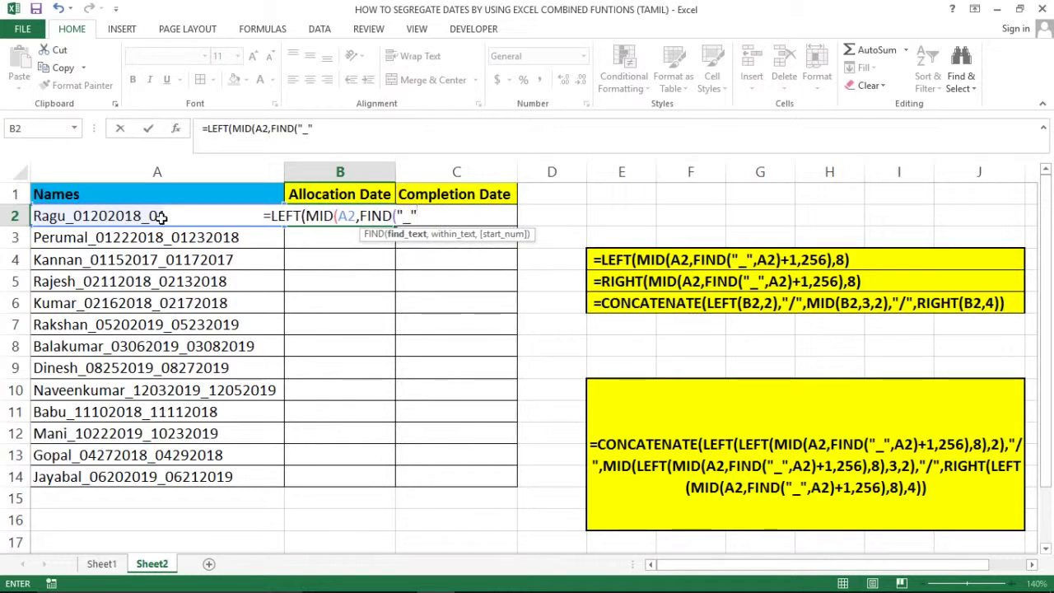
{"action": "type", "text": ","}
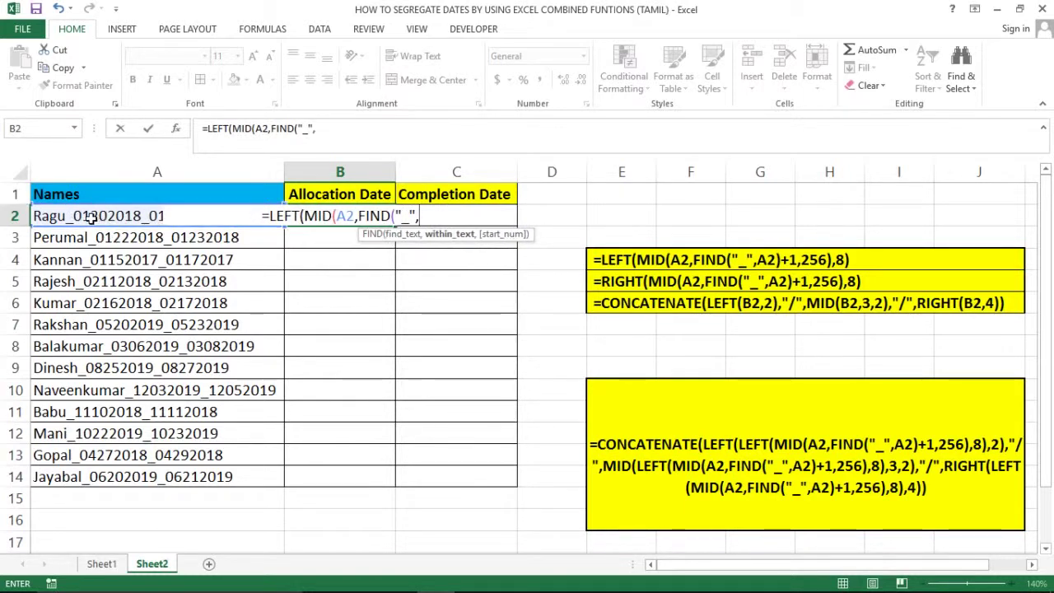
Finish it with A2)+1,256),8) and commit, so B2 returns 01202018
{"action": "left_click", "coordinate": [92, 216]}
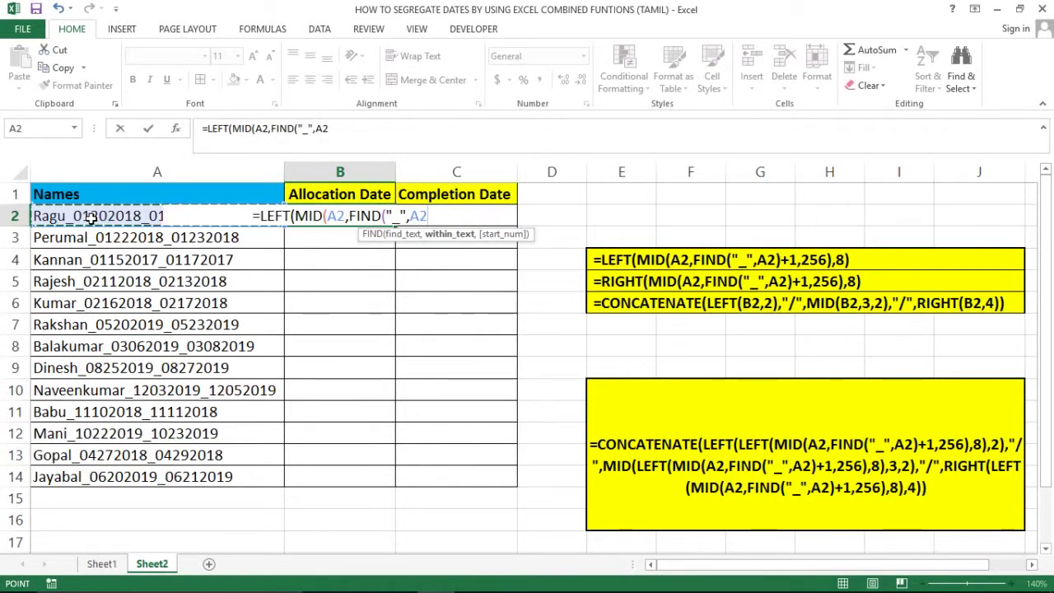
{"action": "type", "text": ")"}
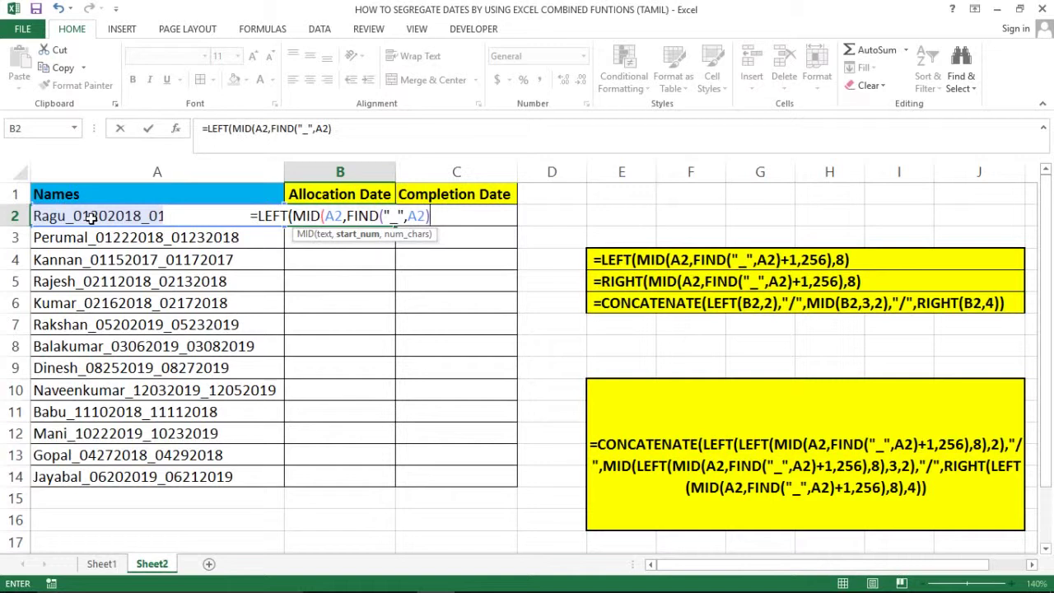
{"action": "type", "text": "+1"}
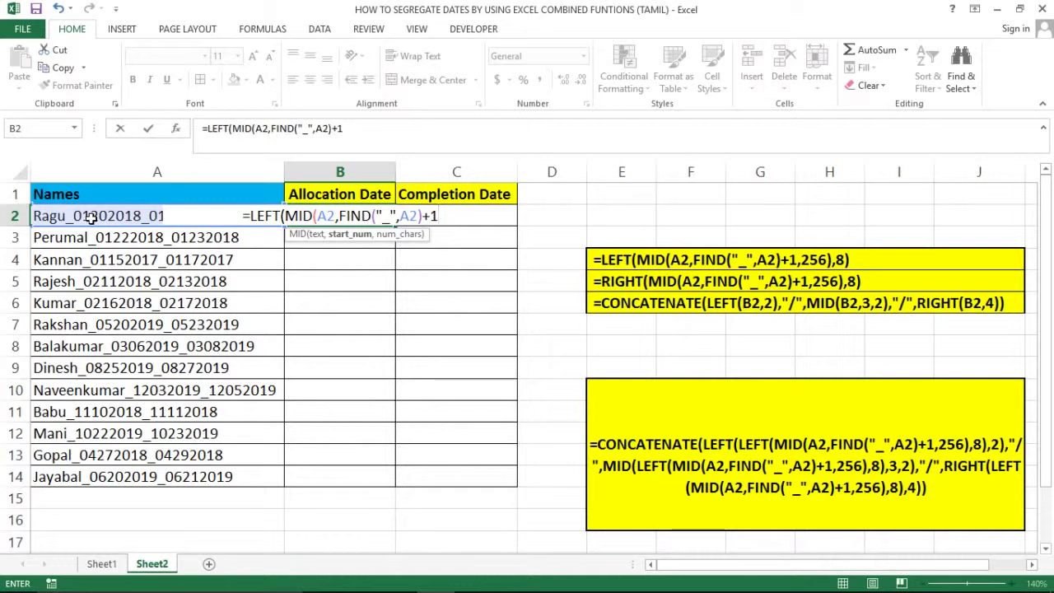
{"action": "type", "text": ","}
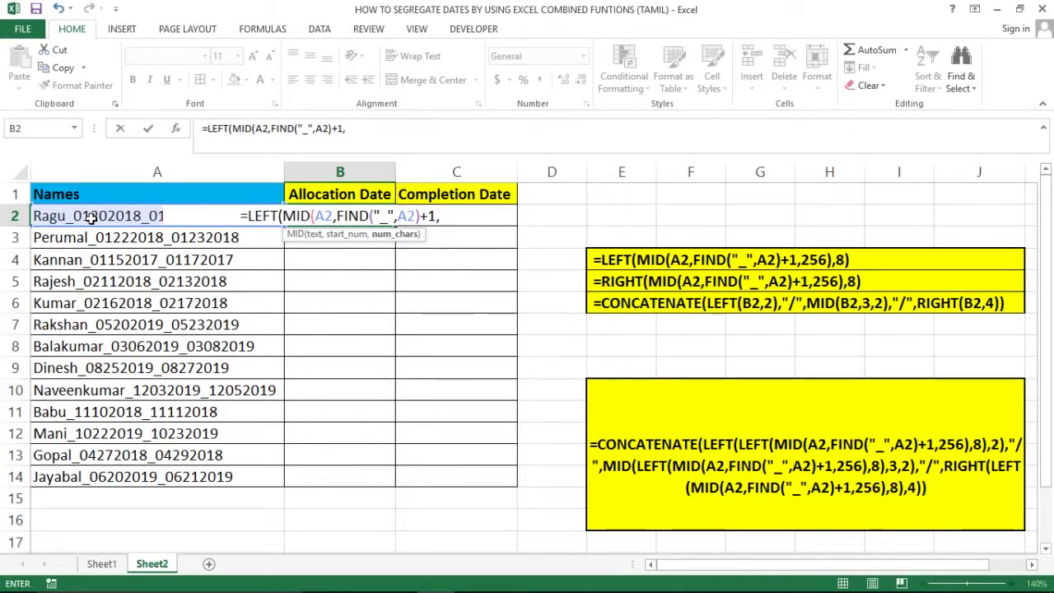
{"action": "type", "text": "25"}
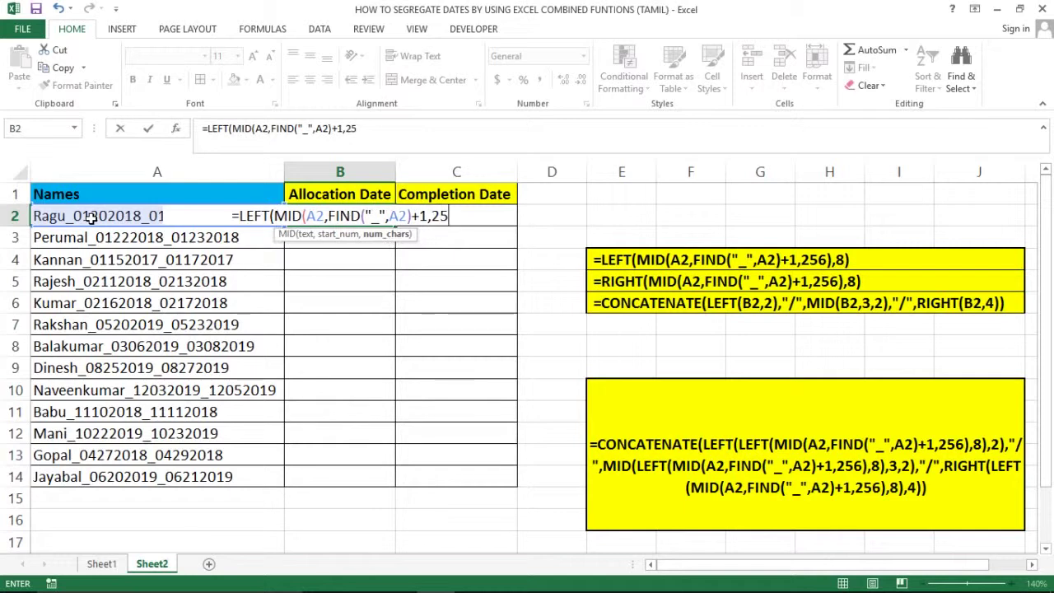
{"action": "type", "text": "6"}
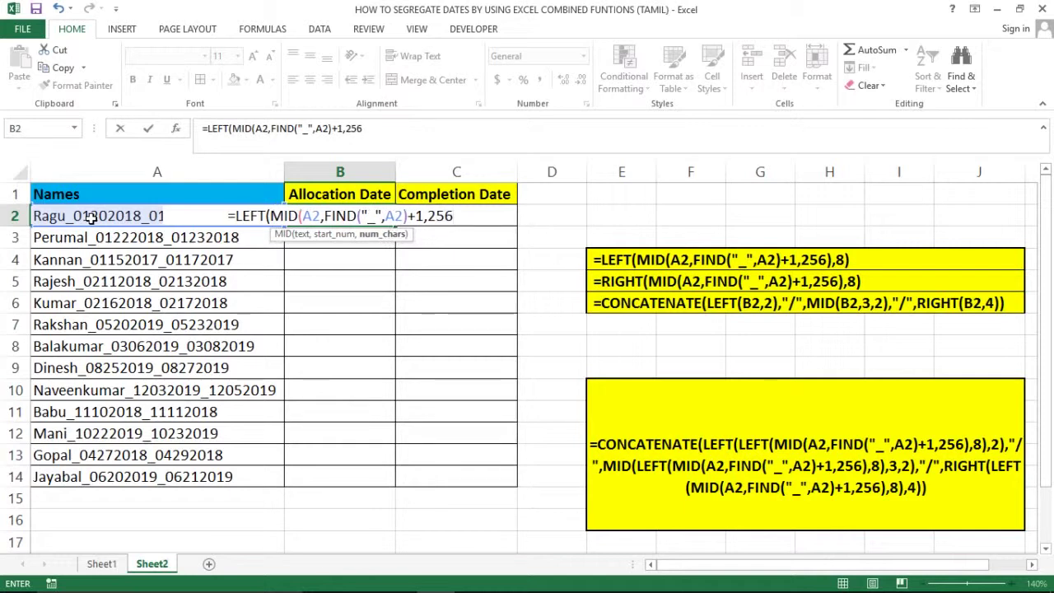
{"action": "type", "text": ")"}
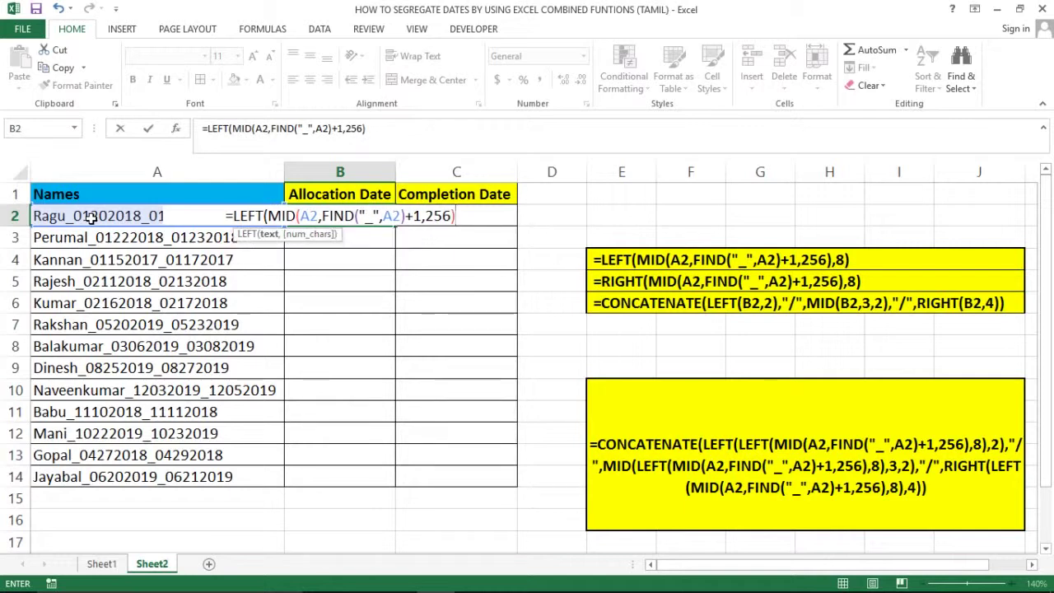
{"action": "type", "text": ","}
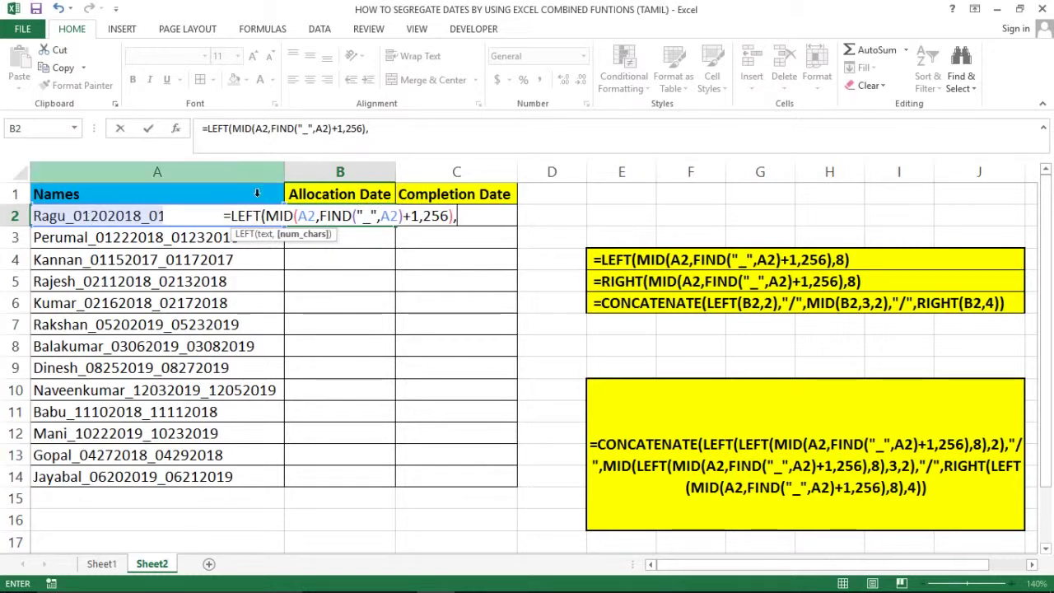
{"action": "left_click", "coordinate": [246, 216]}
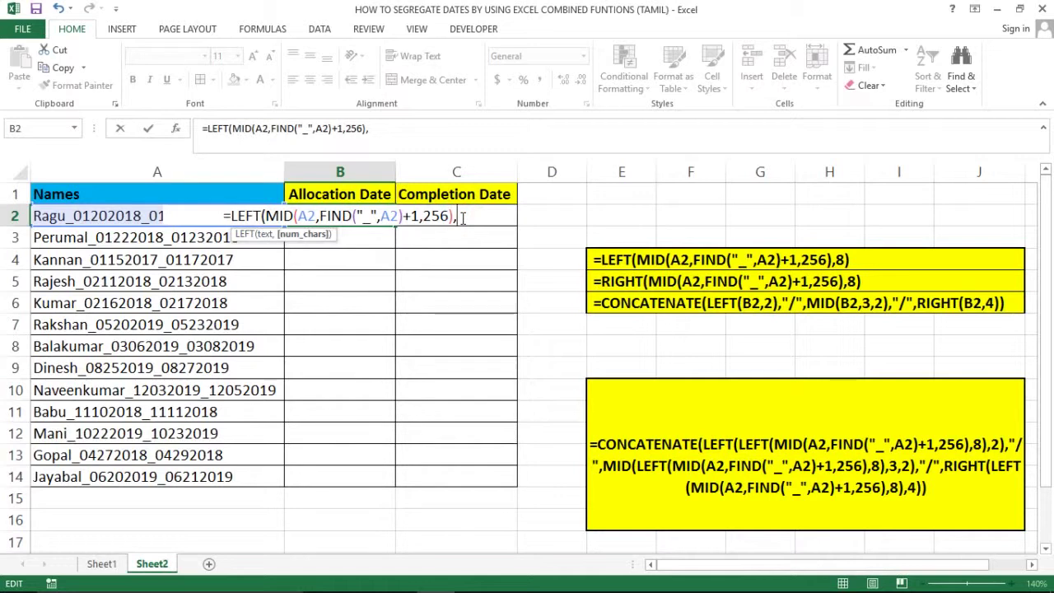
{"action": "type", "text": "8)"}
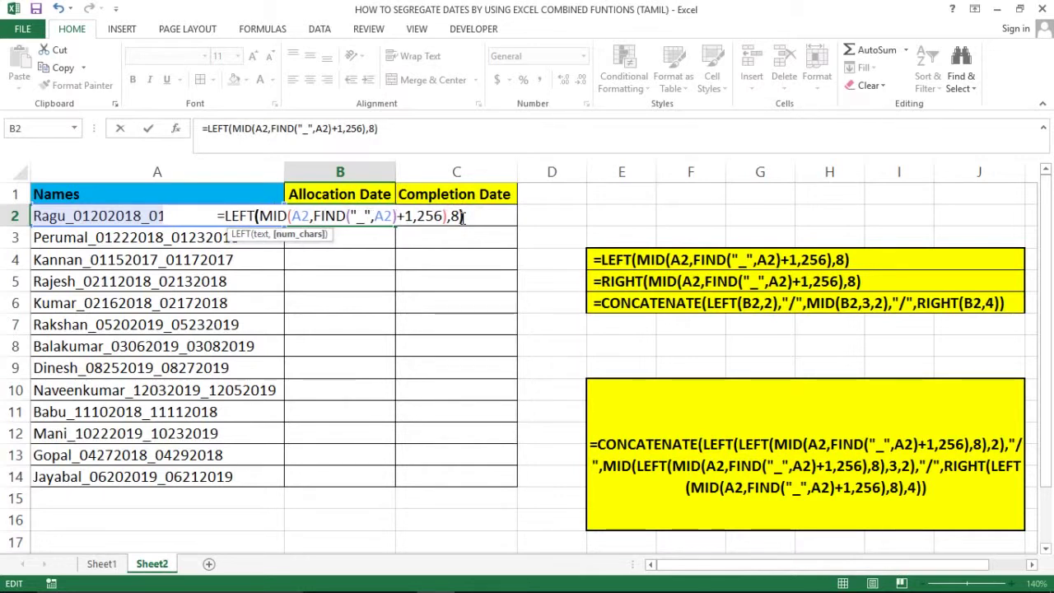
{"action": "key", "text": "Return"}
{"action": "left_click", "coordinate": [337, 216]}
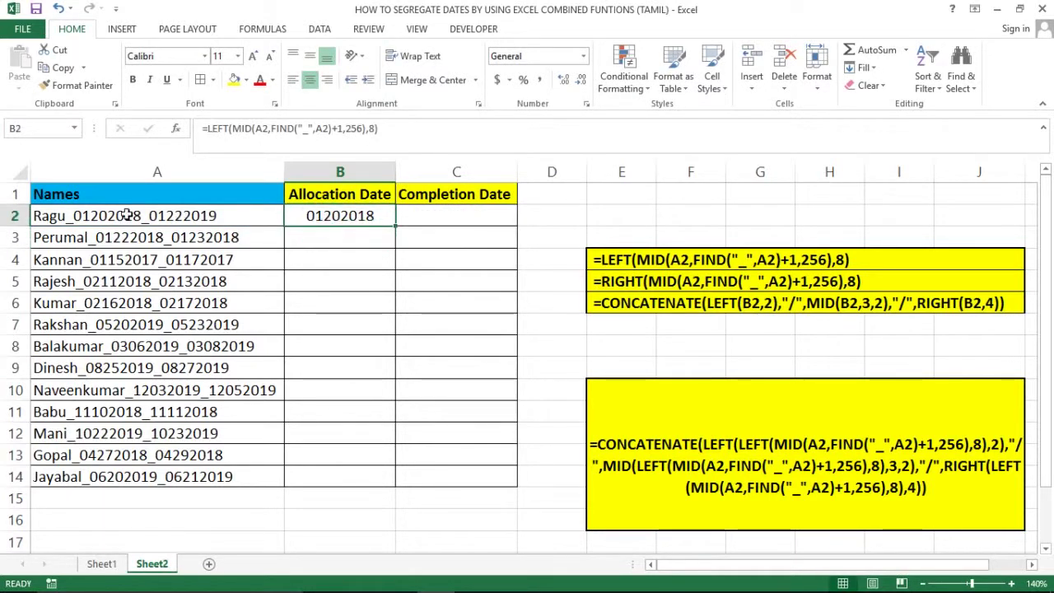
{"action": "left_click", "coordinate": [111, 168]}
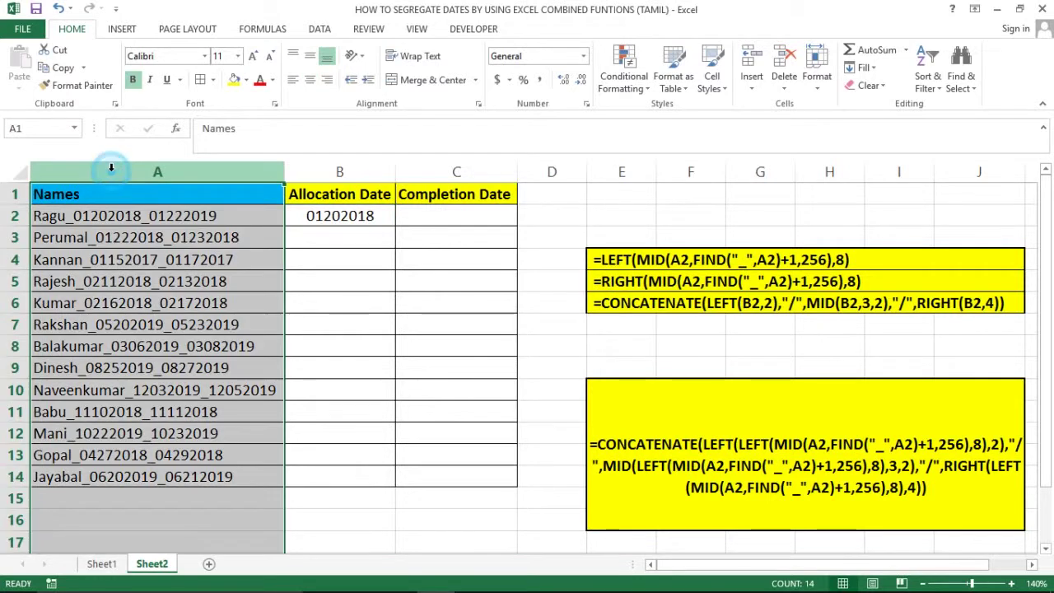
{"action": "left_click", "coordinate": [80, 218]}
{"action": "double_click", "coordinate": [79, 217]}
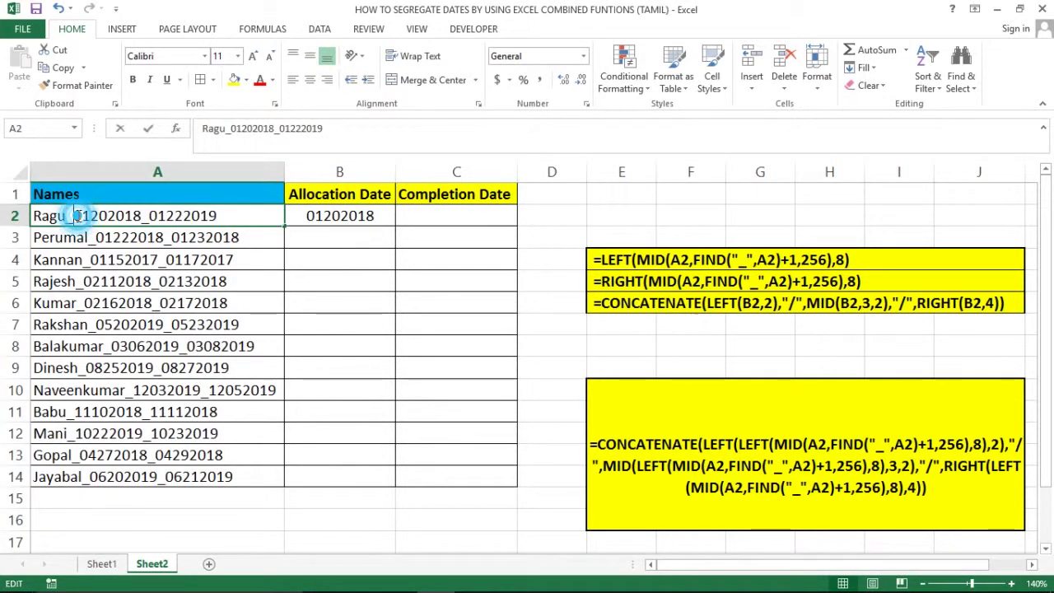
{"action": "left_click_drag", "start_coordinate": [75, 215], "coordinate": [141, 216]}
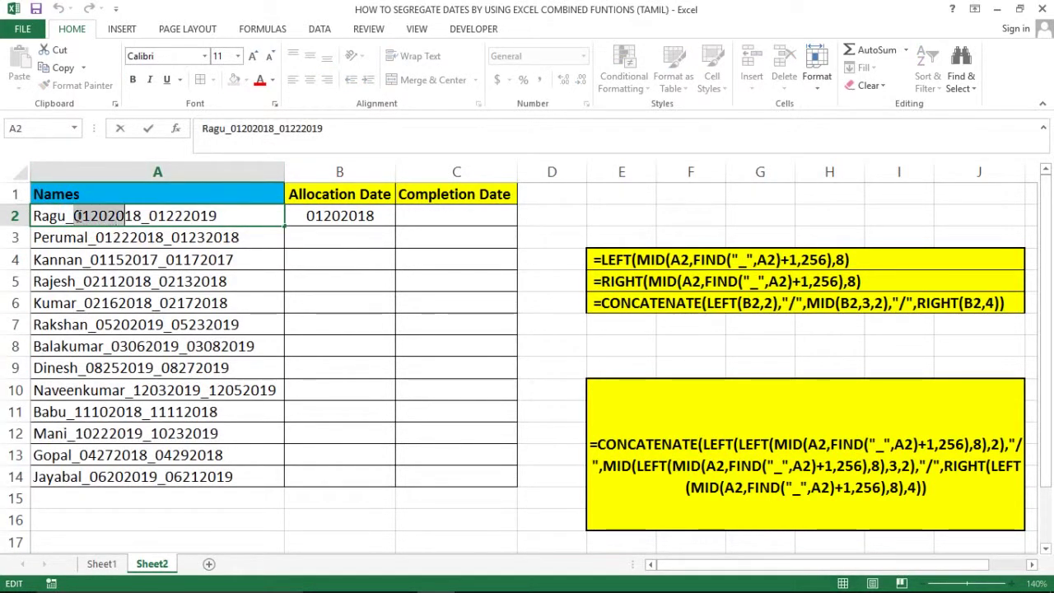
{"action": "left_click", "coordinate": [78, 211]}
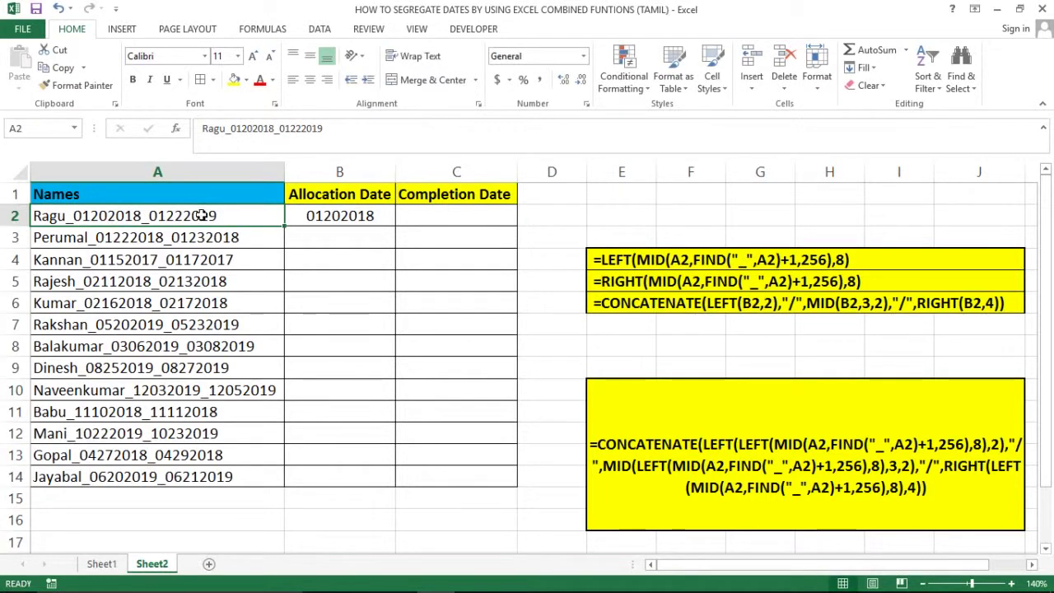
{"action": "left_click", "coordinate": [301, 238]}
{"action": "left_click", "coordinate": [348, 199]}
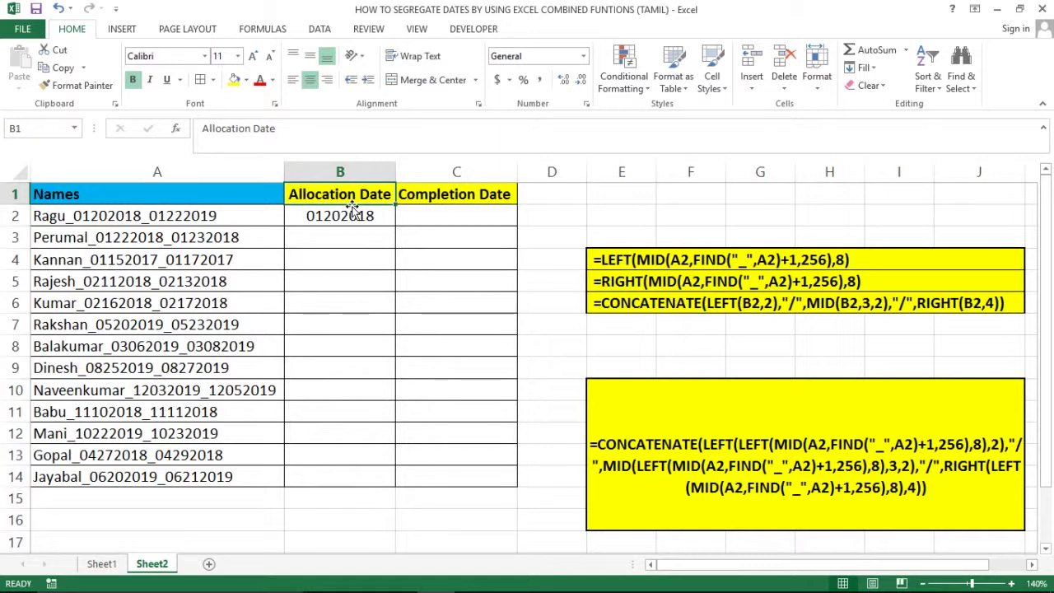
{"action": "left_click", "coordinate": [352, 213]}
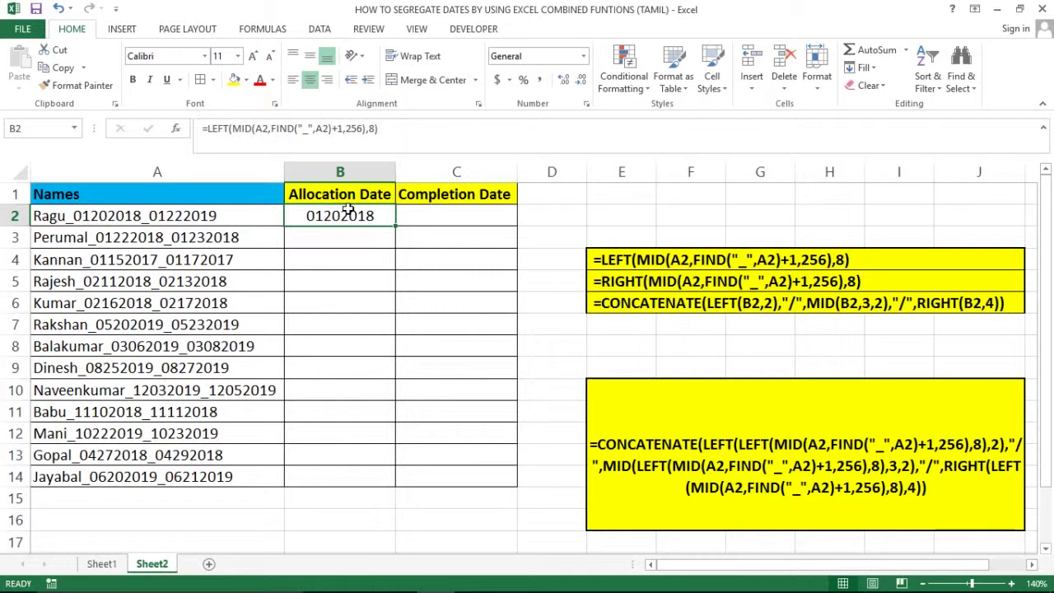
Insert CONCATENATE( right after the equals sign, ahead of B2's LEFT extraction
{"action": "double_click", "coordinate": [313, 215]}
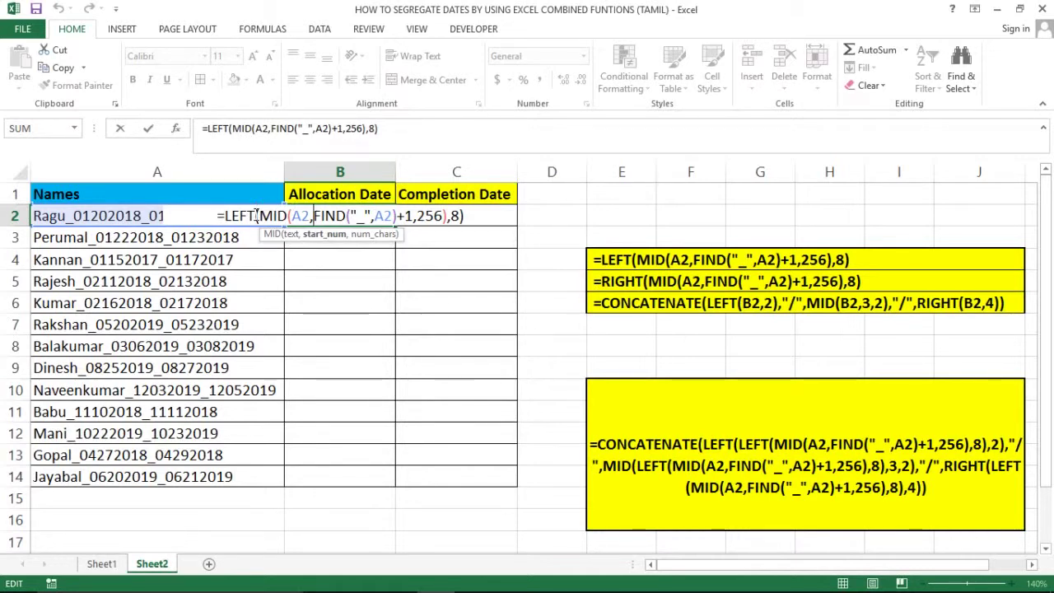
{"action": "left_click", "coordinate": [222, 215]}
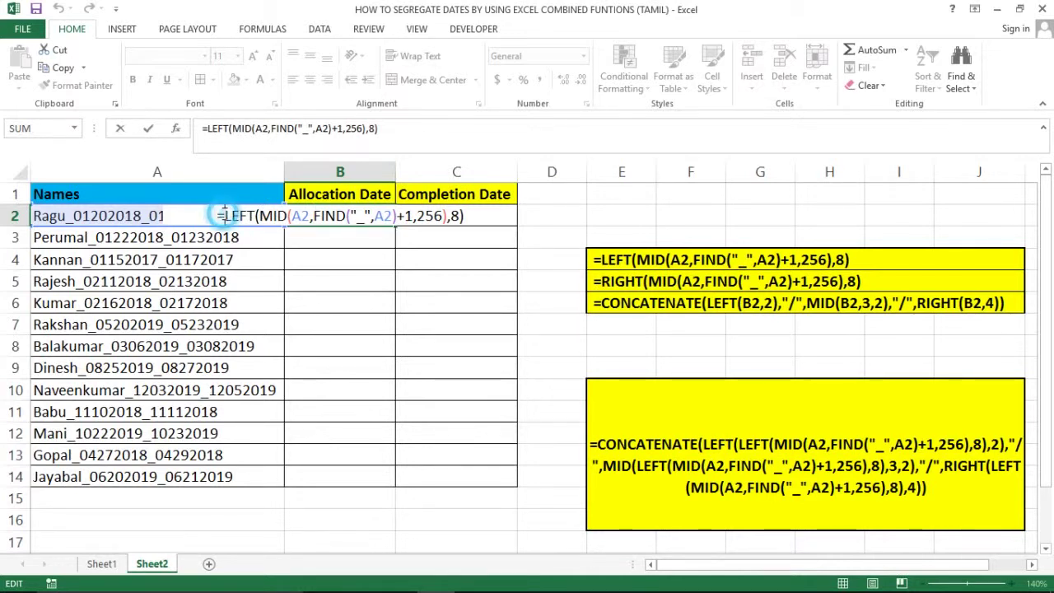
{"action": "key", "text": "shift+End"}
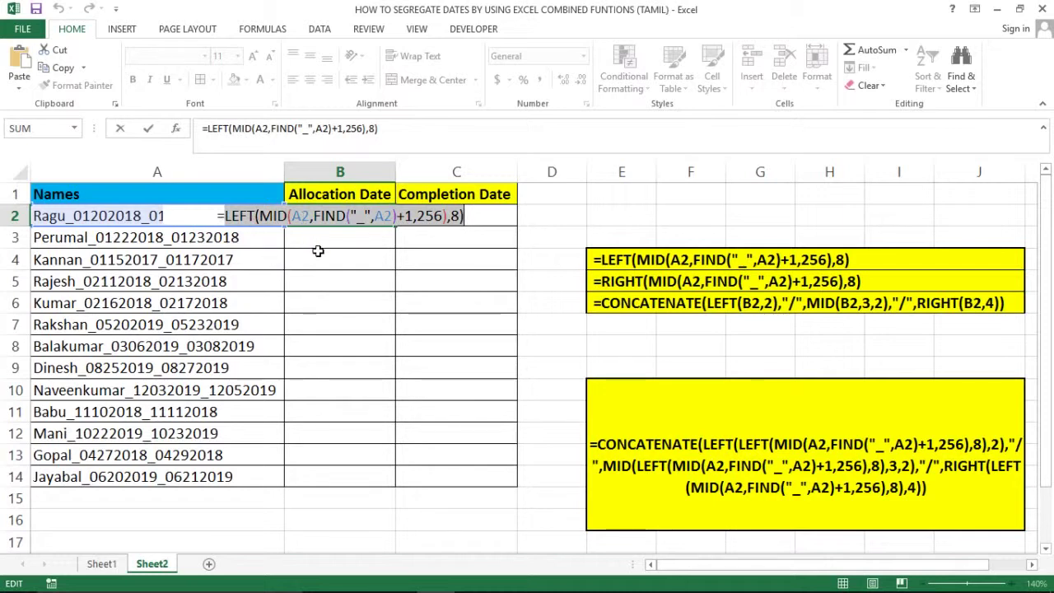
{"action": "left_click", "coordinate": [226, 215]}
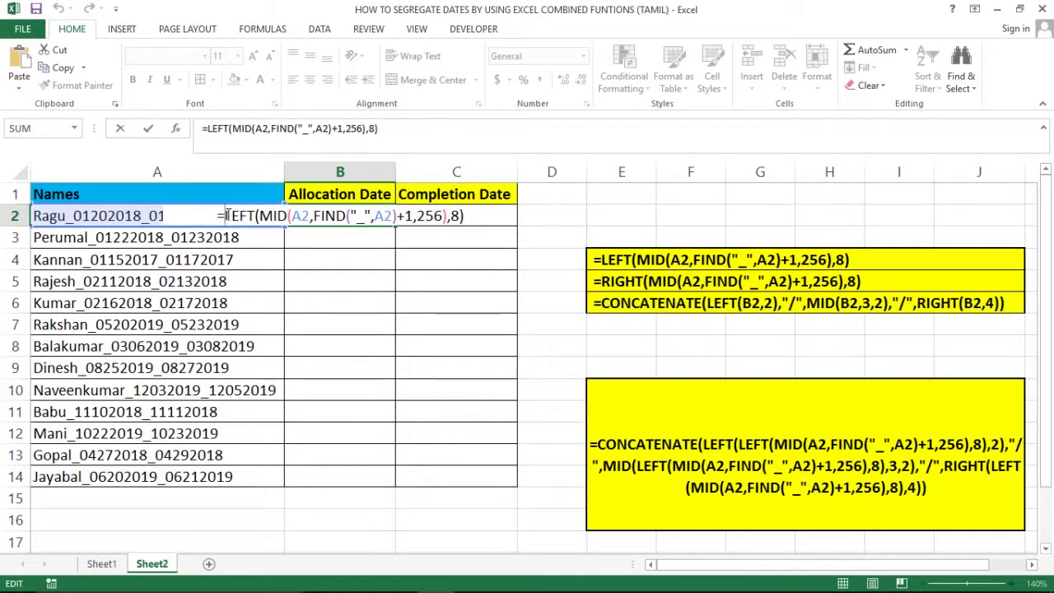
{"action": "type", "text": "con"}
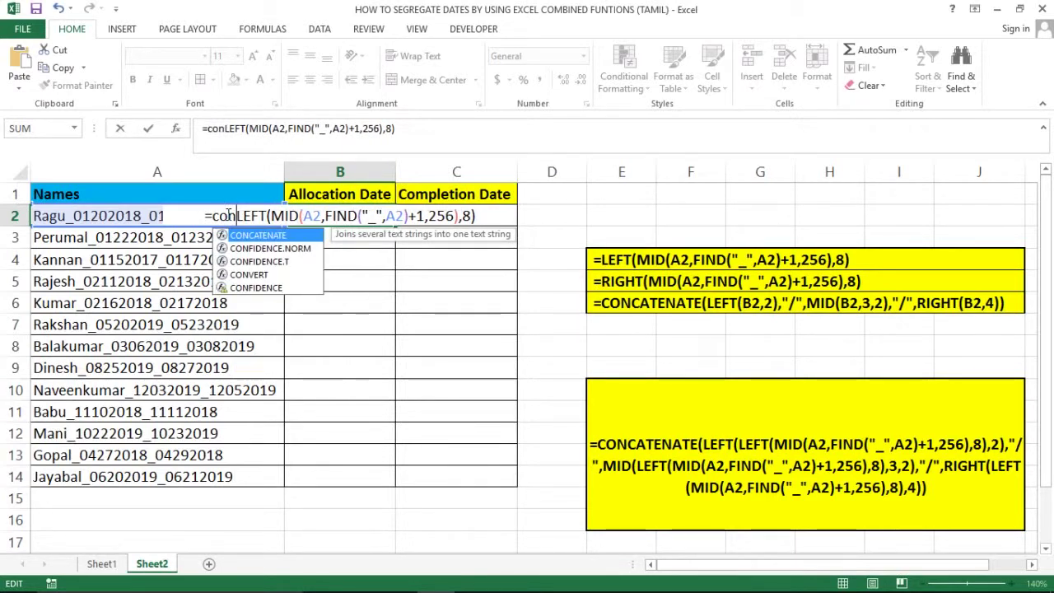
{"action": "type", "text": "c"}
{"action": "key", "text": "Tab"}
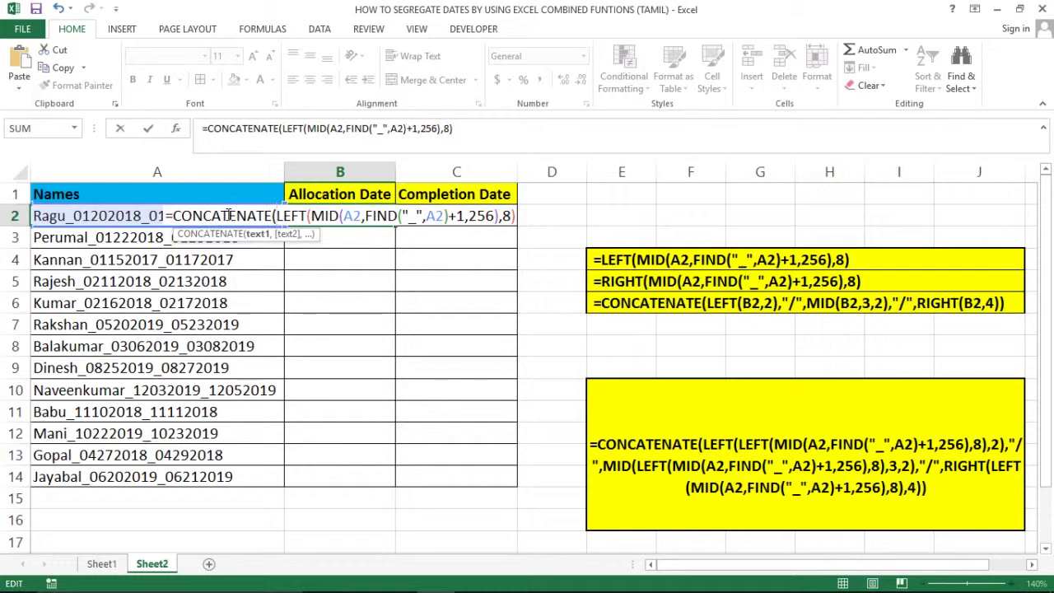
Wrap the extraction in LEFT(...,2) and append "/" so B2 shows 01/
{"action": "type", "text": "l"}
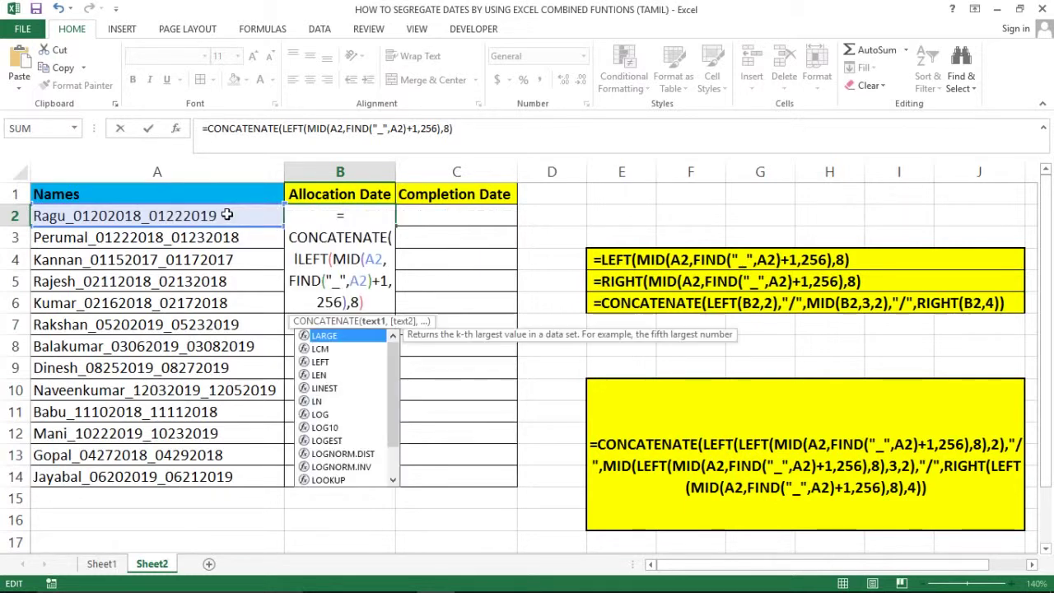
{"action": "type", "text": "eft"}
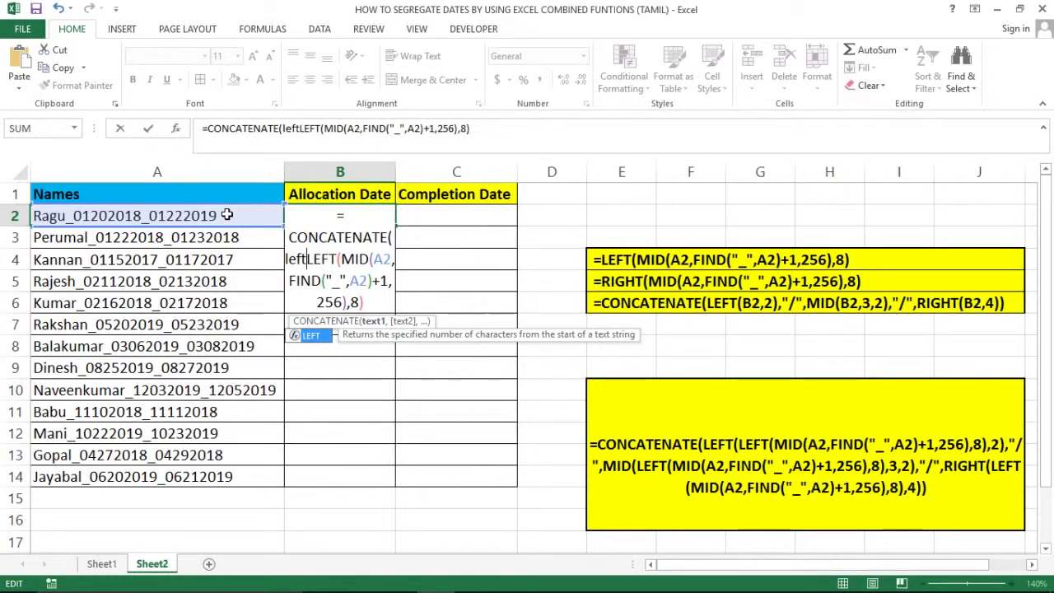
{"action": "key", "text": "Tab"}
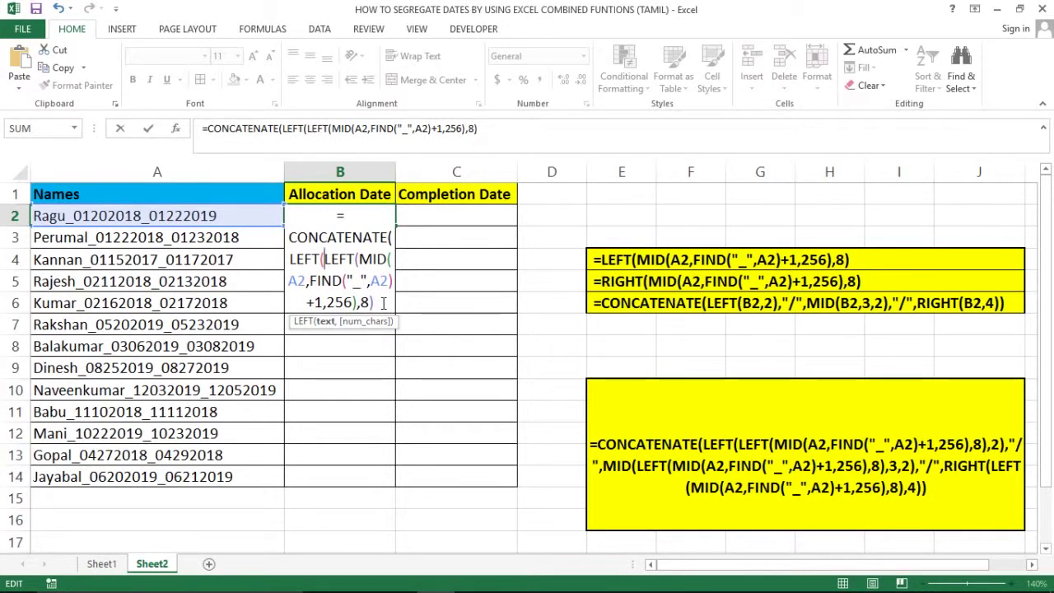
{"action": "left_click", "coordinate": [382, 303]}
{"action": "type", "text": ","}
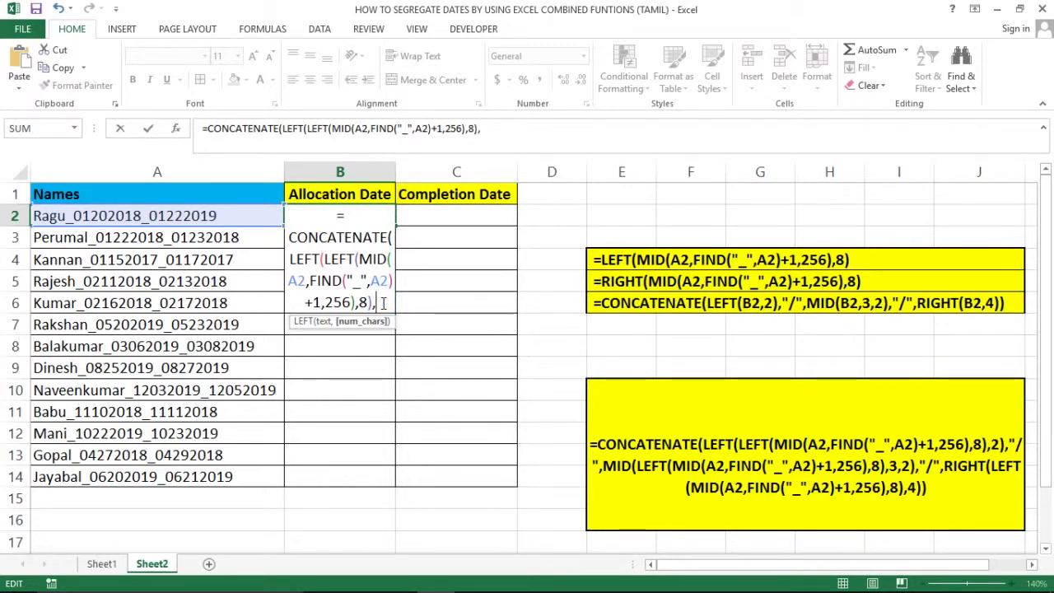
{"action": "type", "text": "2"}
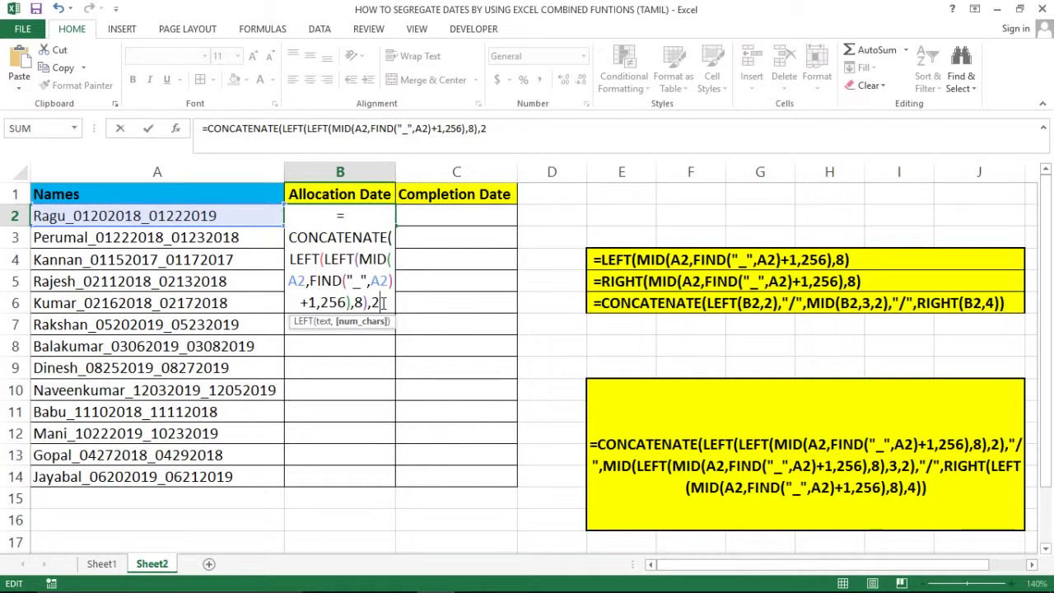
{"action": "type", "text": ")"}
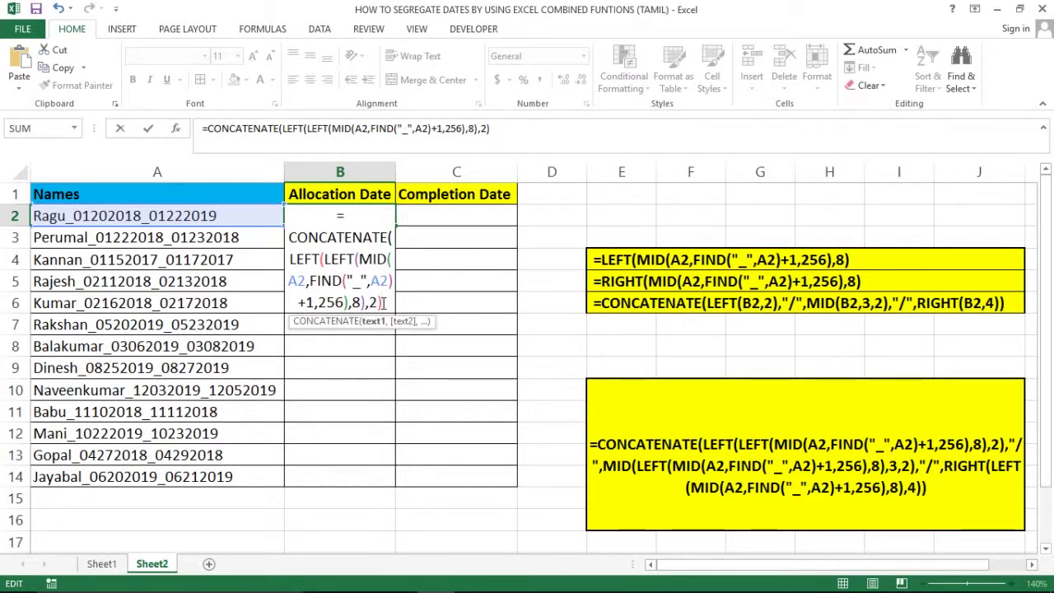
{"action": "type", "text": ","}
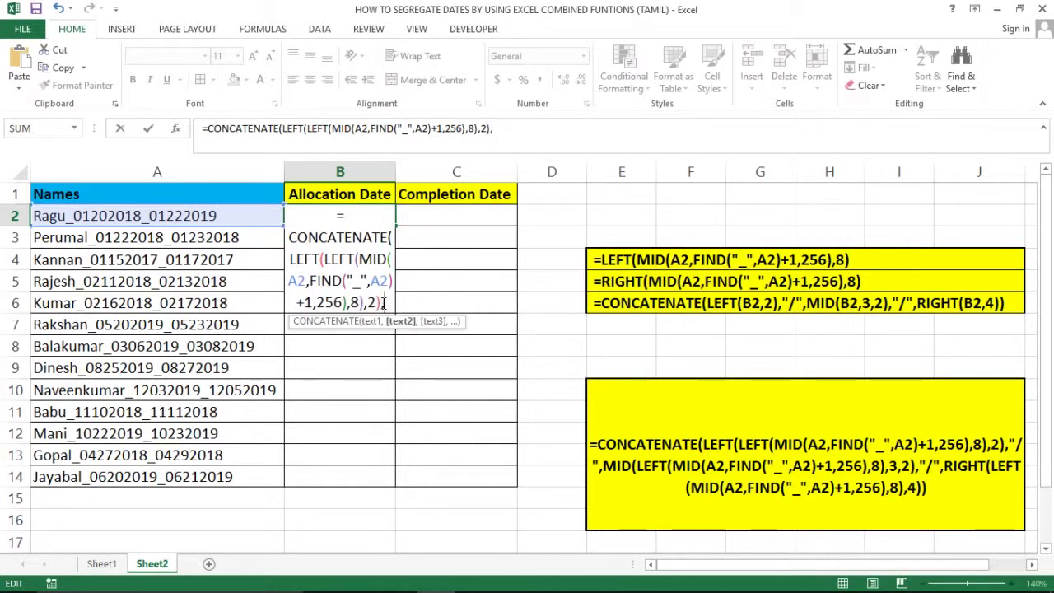
{"action": "type", "text": "\"/"}
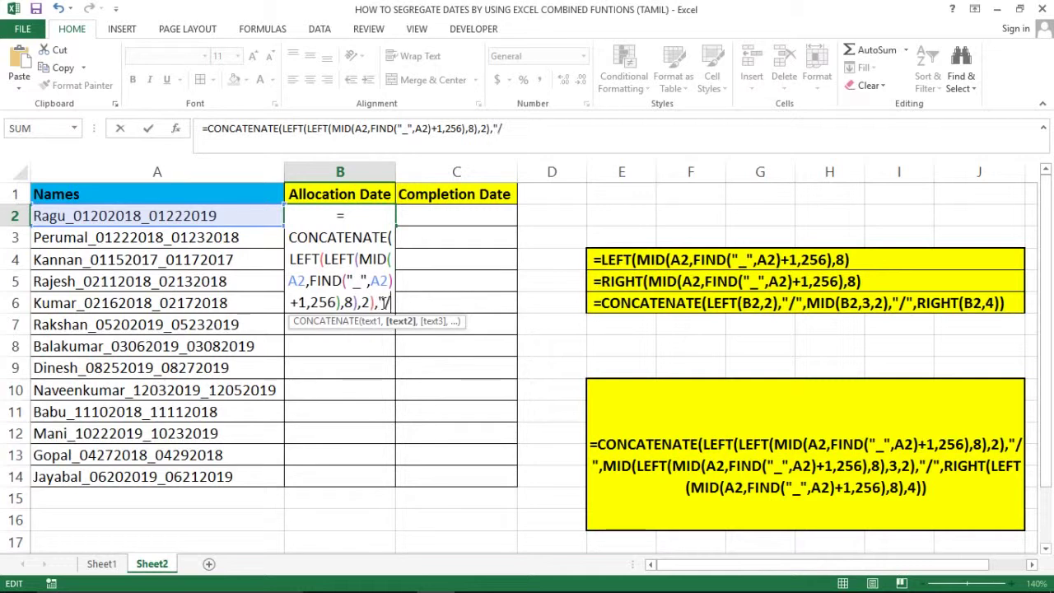
{"action": "type", "text": "\""}
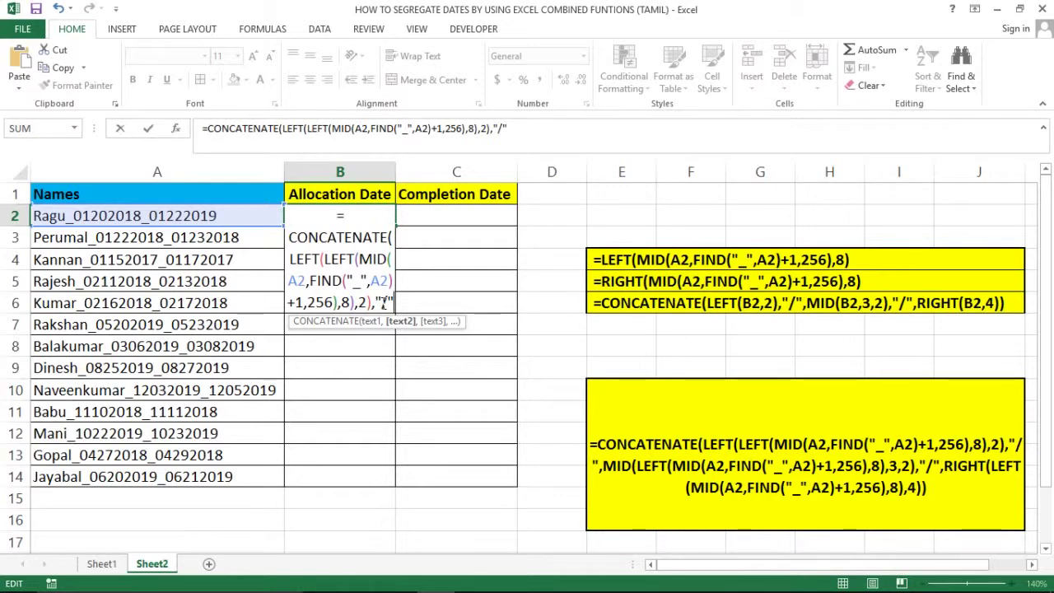
{"action": "type", "text": ")"}
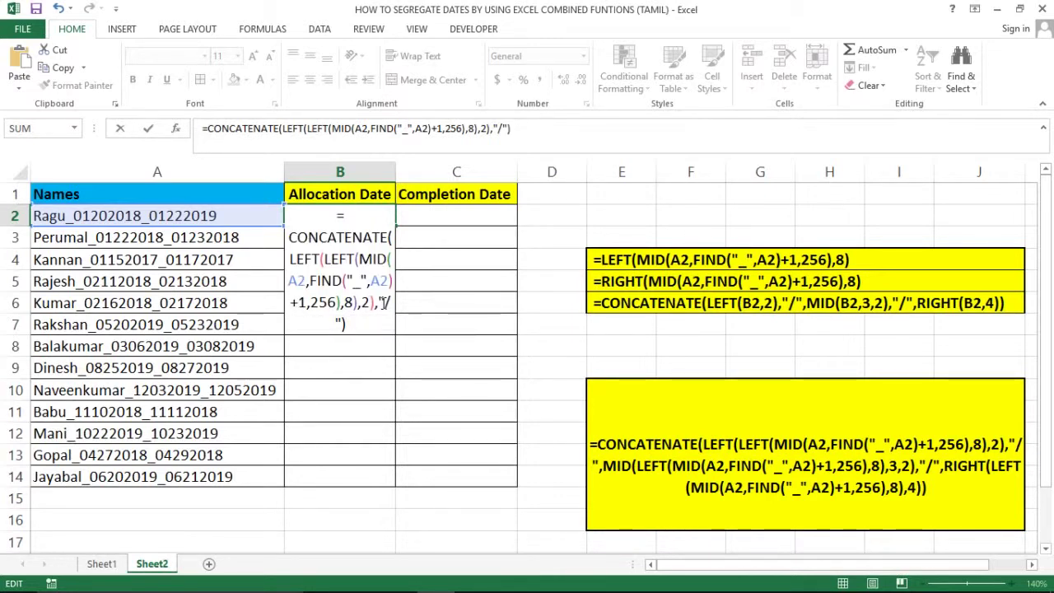
{"action": "key", "text": "Return"}
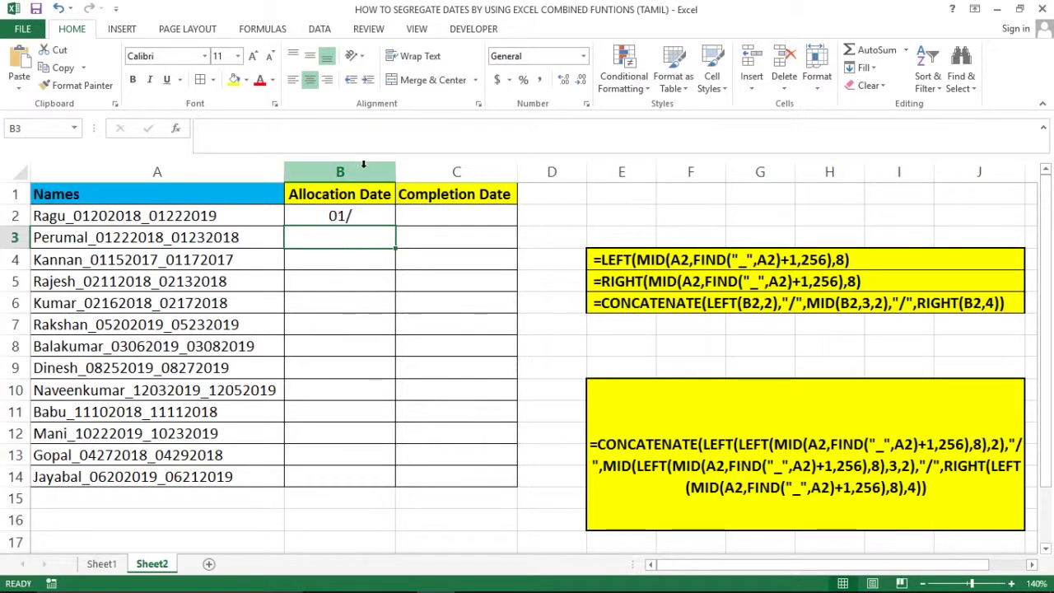
Reopen B2's formula and add a MID( argument containing the pasted date-extraction expression
{"action": "left_click", "coordinate": [340, 215]}
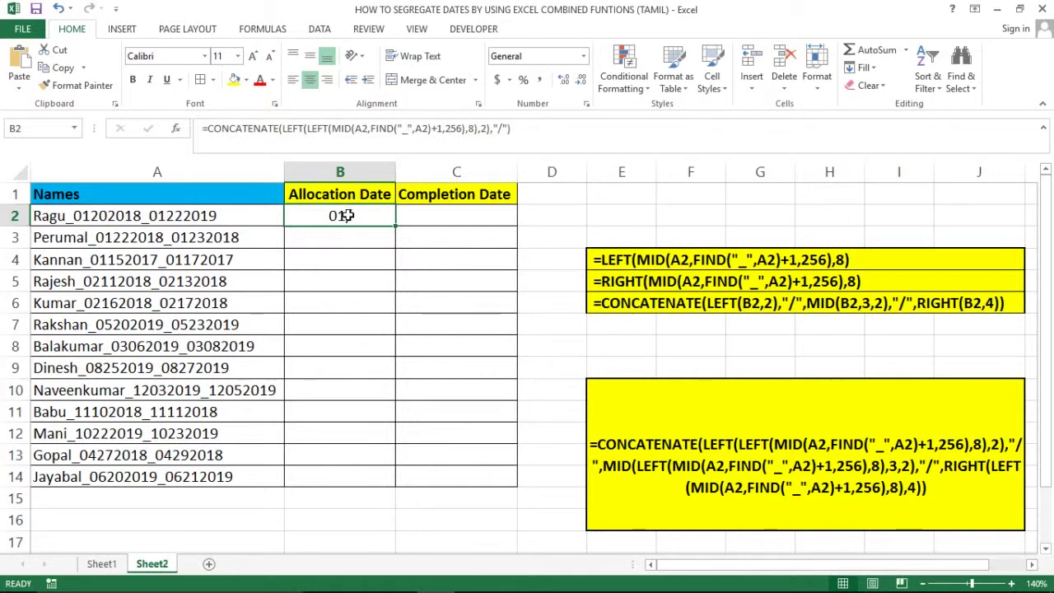
{"action": "double_click", "coordinate": [348, 215]}
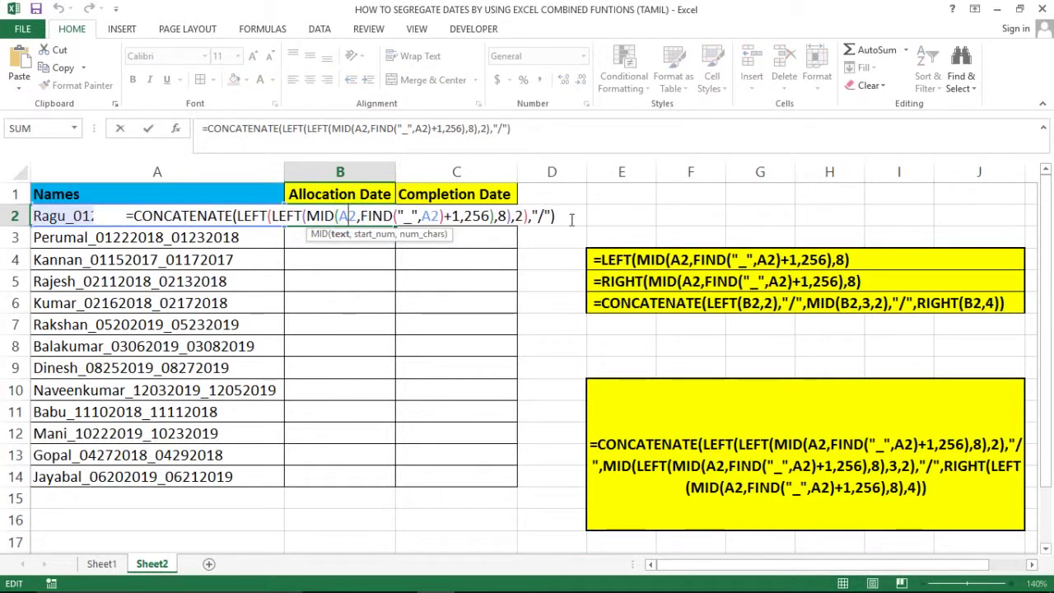
{"action": "left_click", "coordinate": [513, 128]}
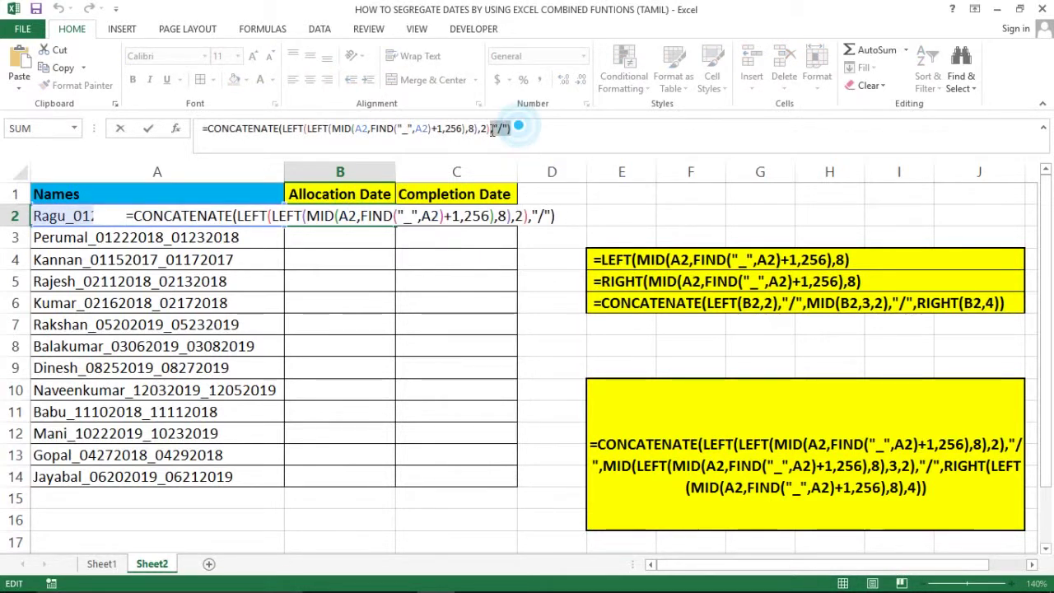
{"action": "key", "text": "shift+Home"}
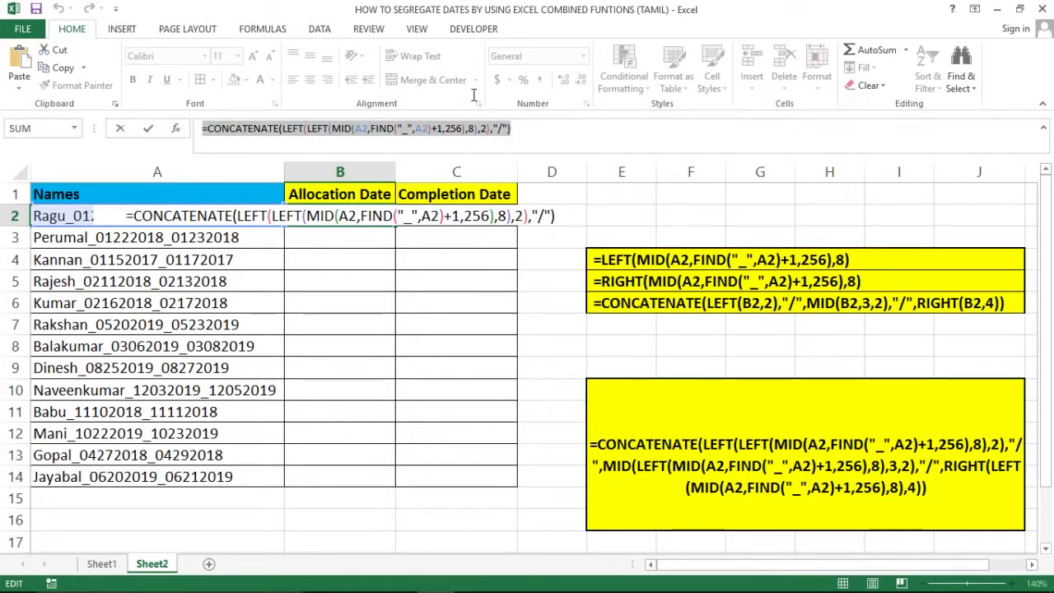
{"action": "key", "text": "ctrl+Return"}
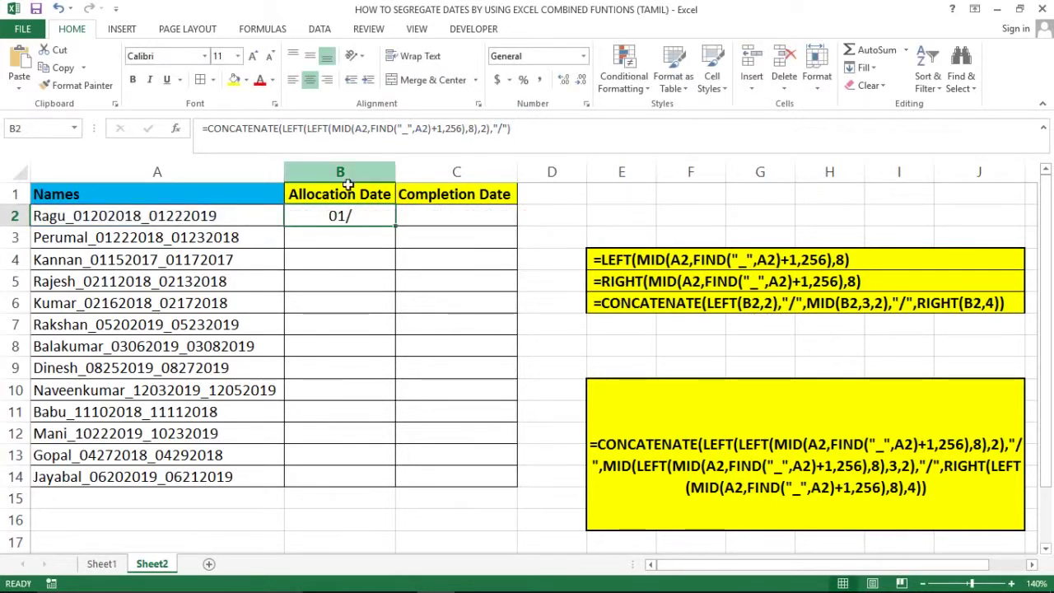
{"action": "double_click", "coordinate": [367, 217]}
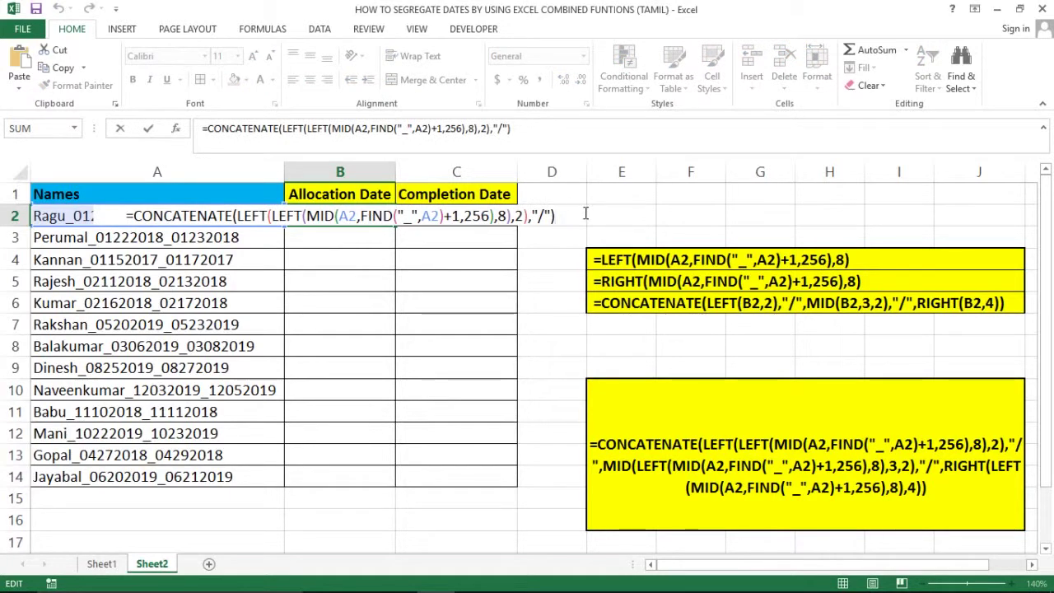
{"action": "key", "text": "BackSpace"}
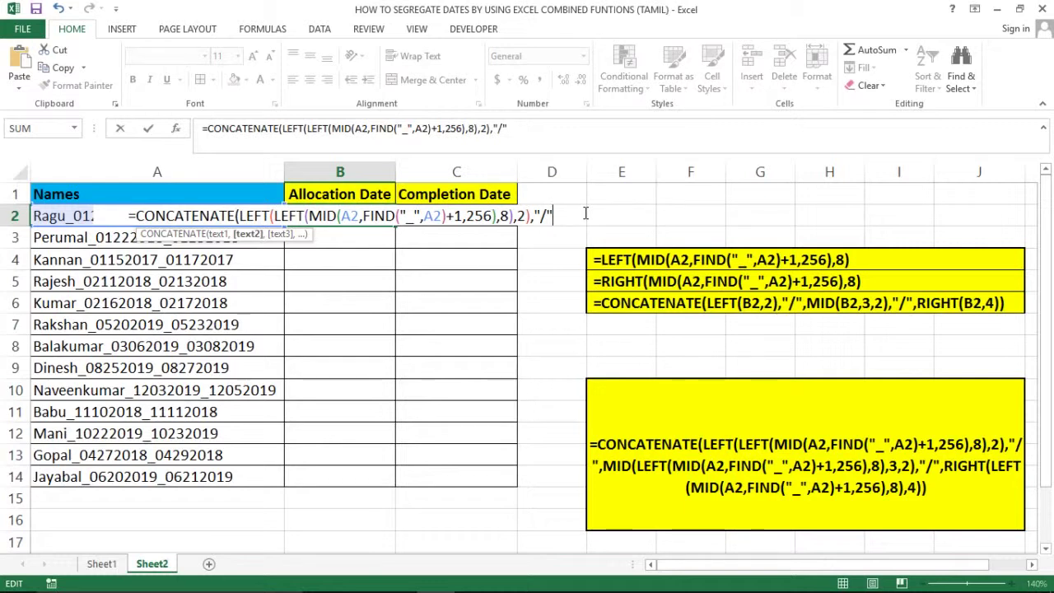
{"action": "type", "text": ","}
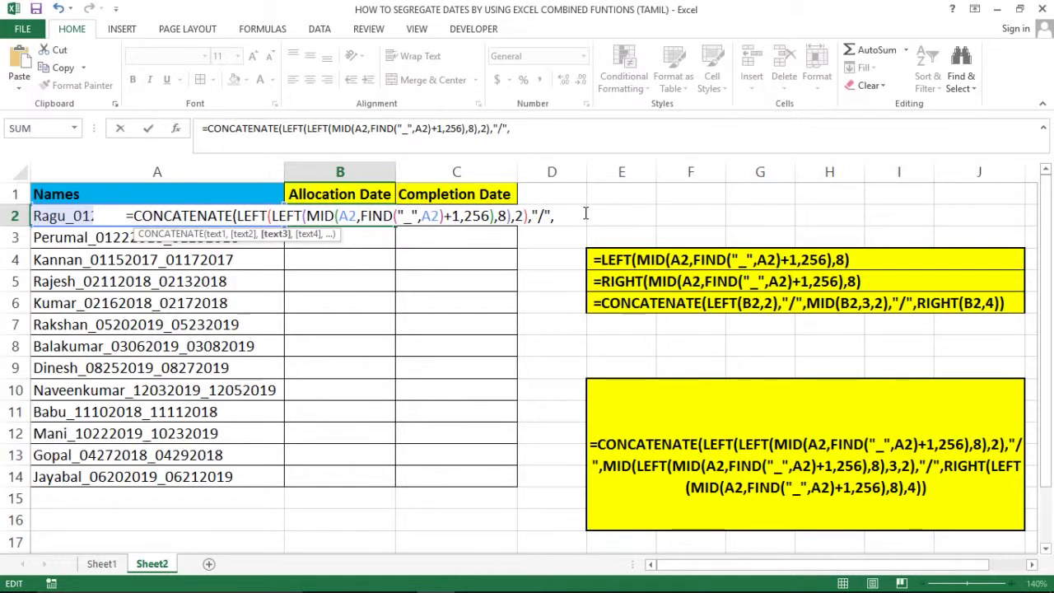
{"action": "type", "text": "mid"}
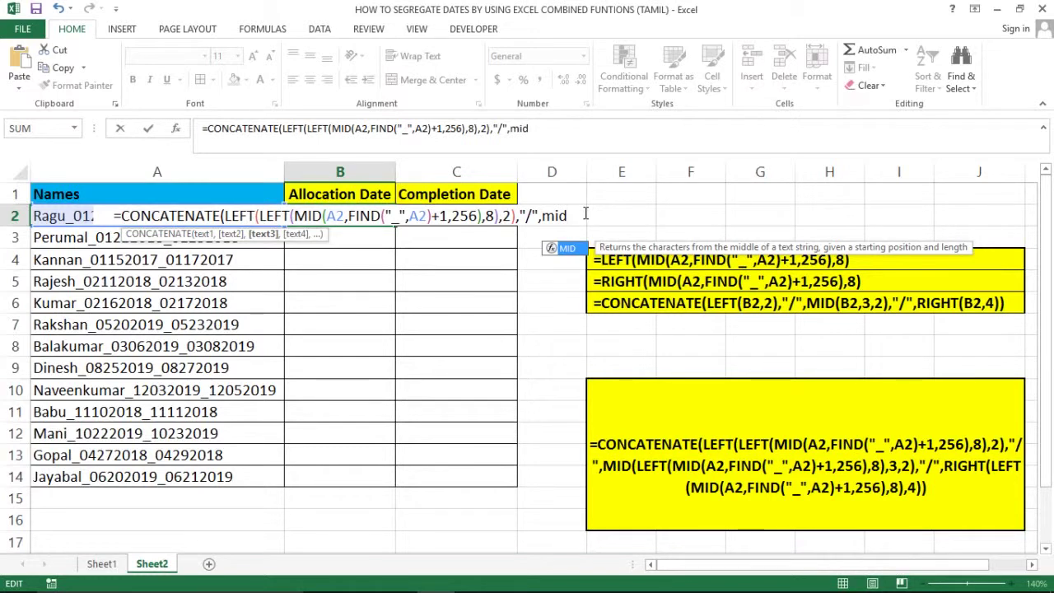
{"action": "key", "text": "Tab"}
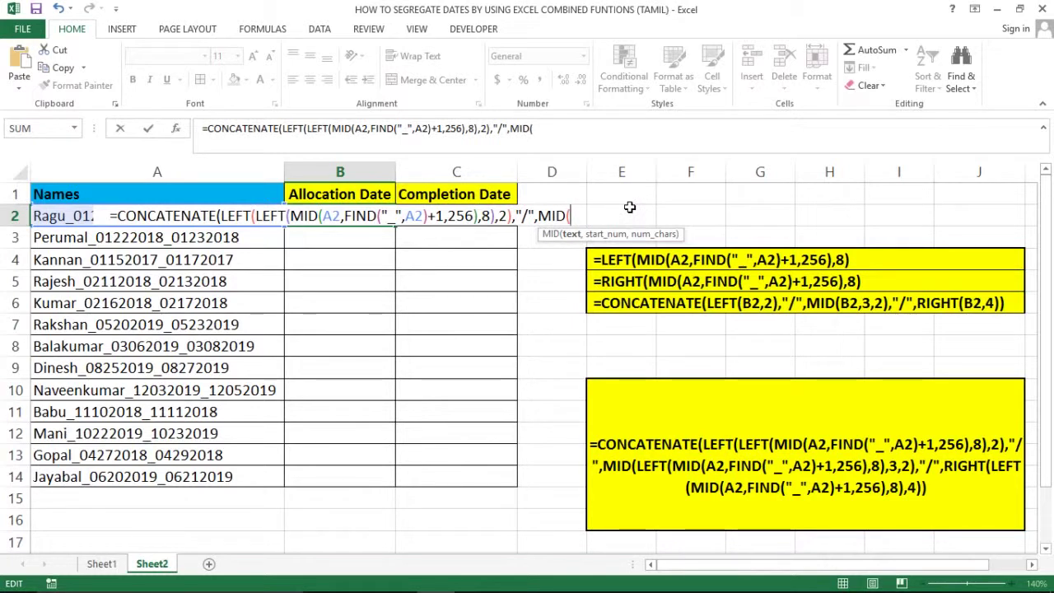
{"action": "type", "text": "LEFT(MID(A2,FIND(\"_\",A2)+1,256),8)"}
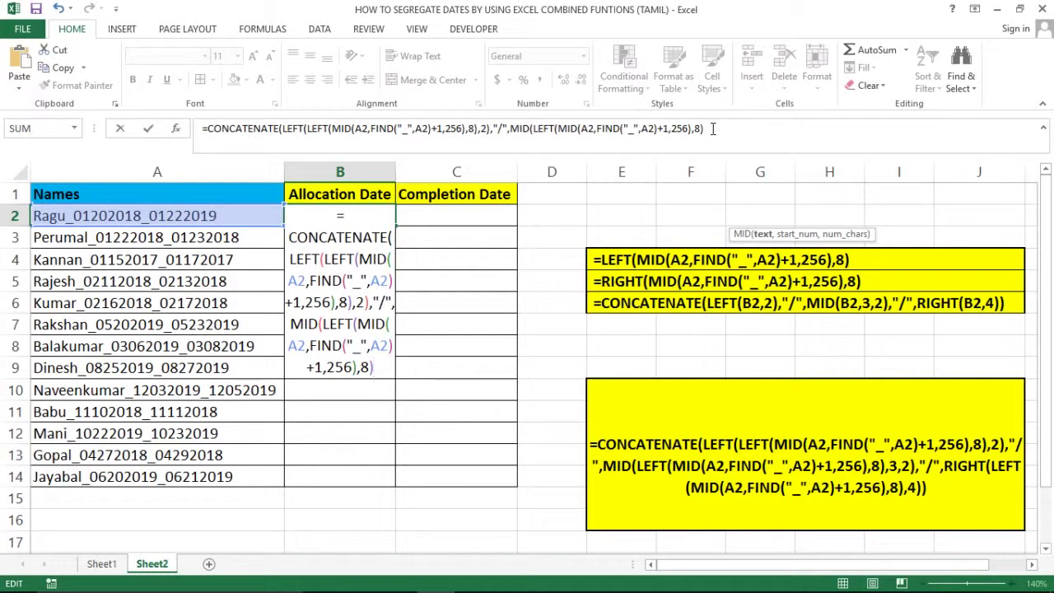
Complete the MID with start 3, length 2 and a "/" separator, showing 01/20/
{"action": "left_click_drag", "start_coordinate": [713, 128], "coordinate": [512, 125]}
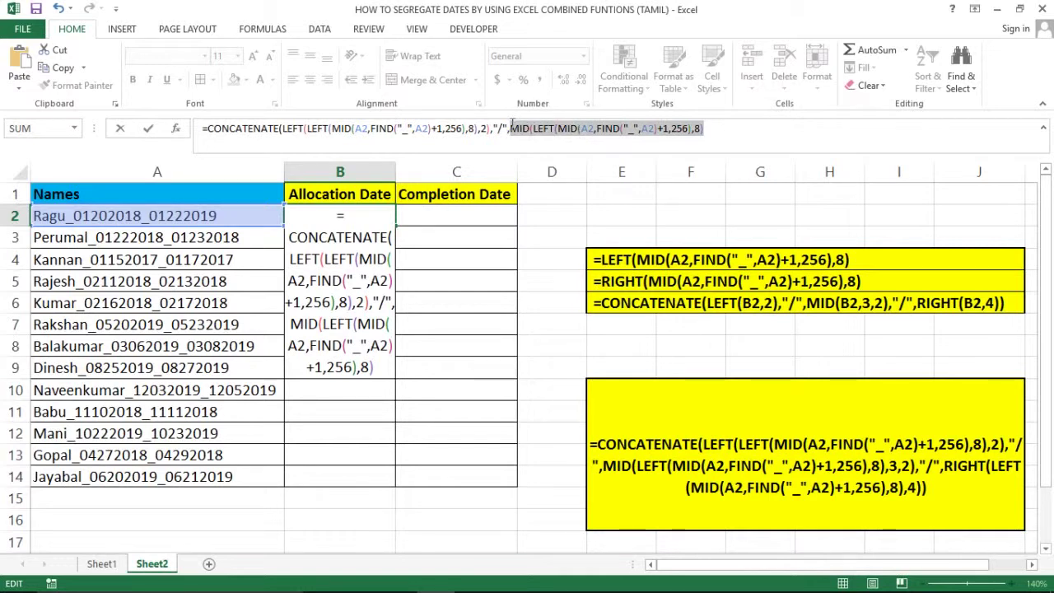
{"action": "left_click", "coordinate": [382, 367]}
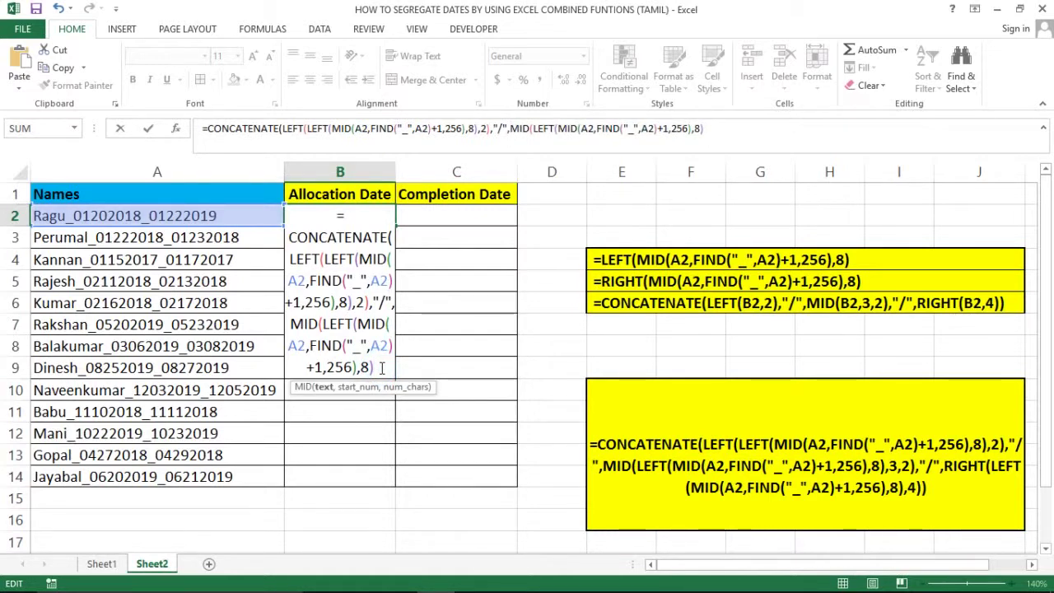
{"action": "type", "text": ","}
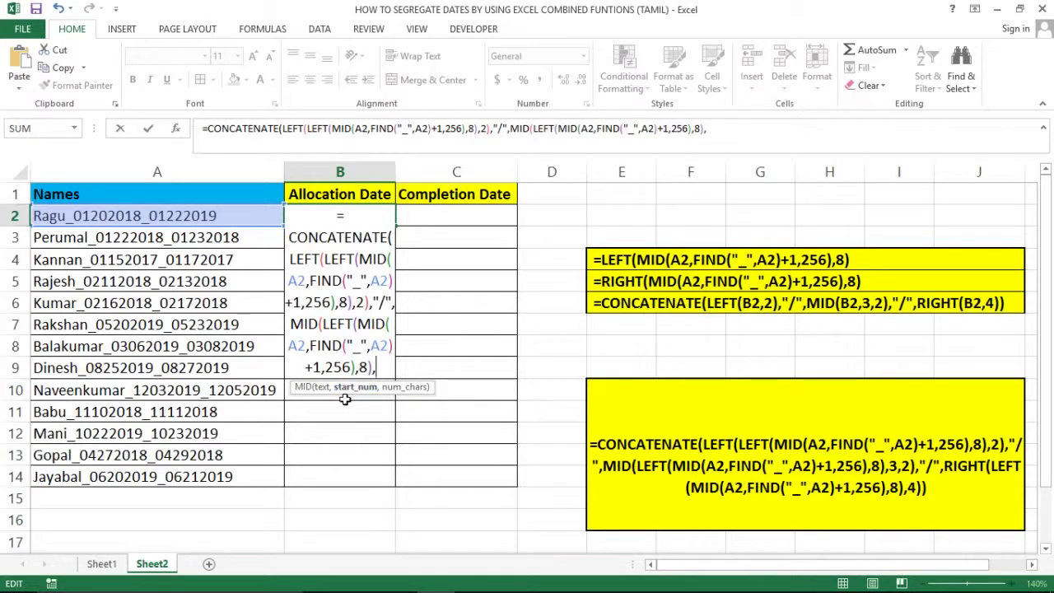
{"action": "type", "text": "3"}
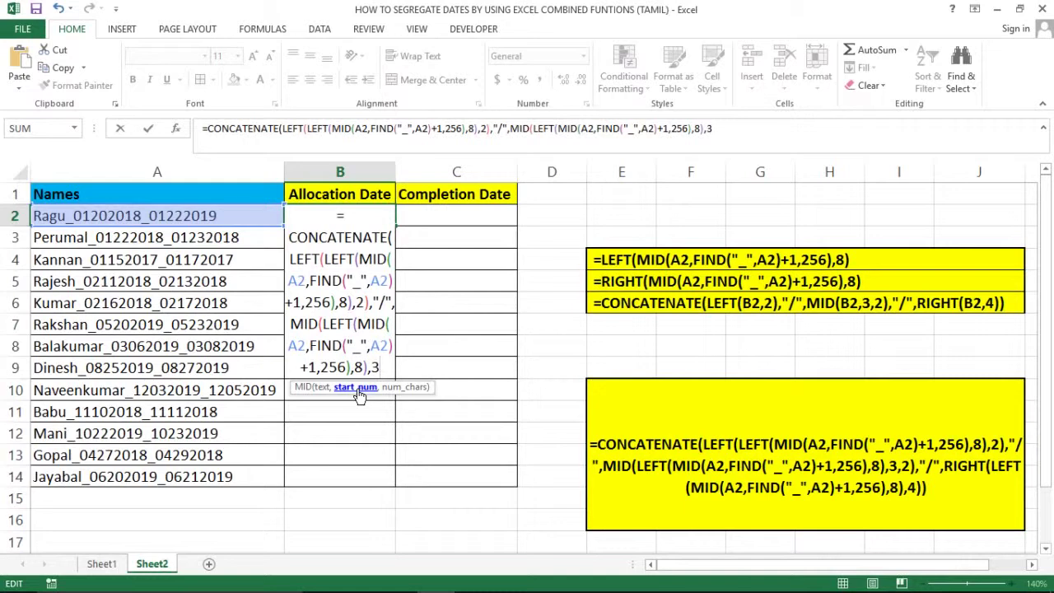
{"action": "type", "text": ","}
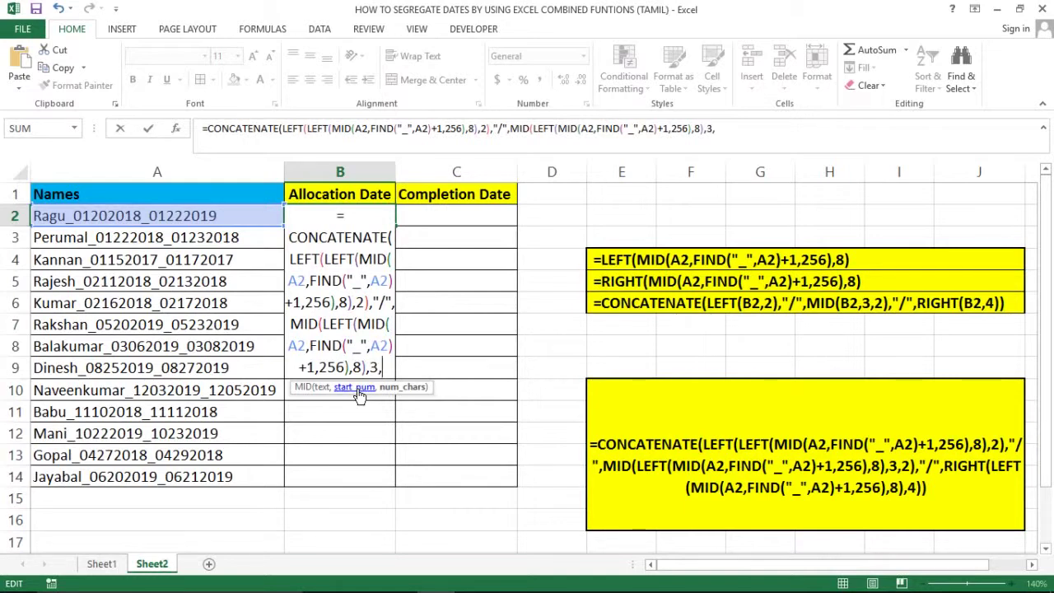
{"action": "type", "text": "2"}
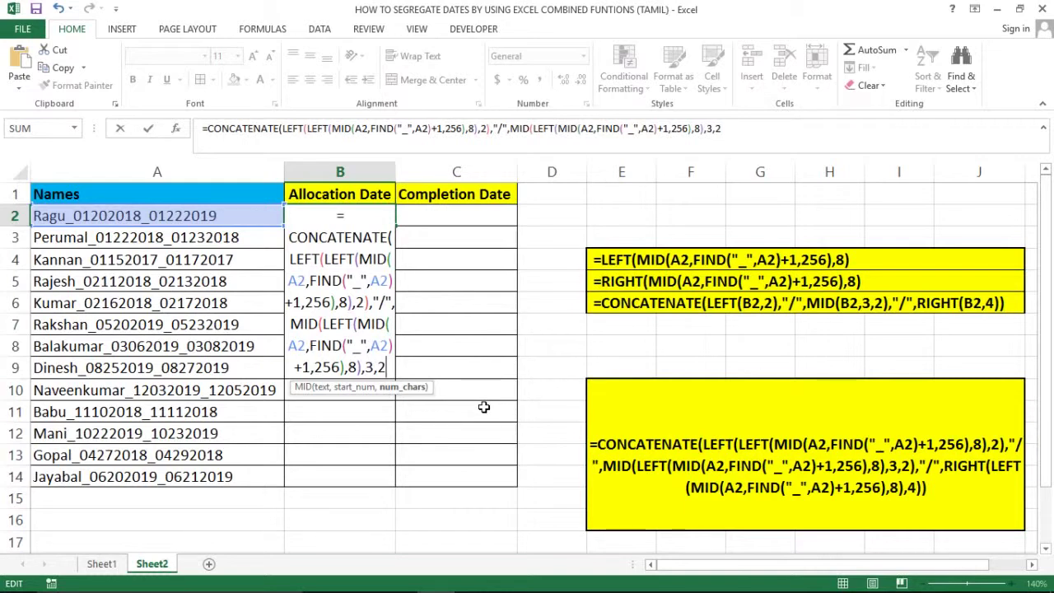
{"action": "type", "text": ")"}
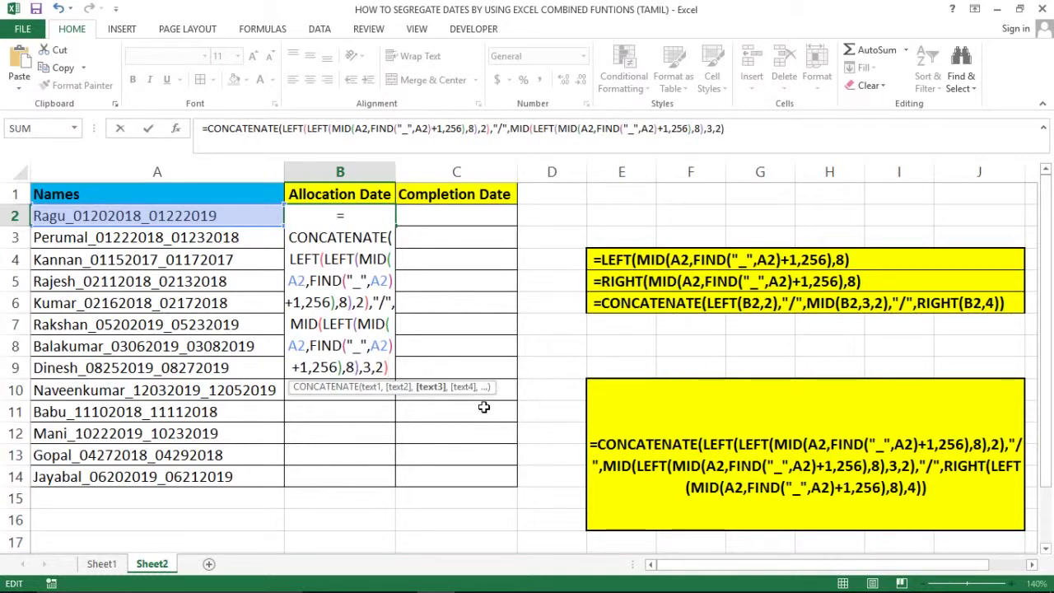
{"action": "type", "text": ","}
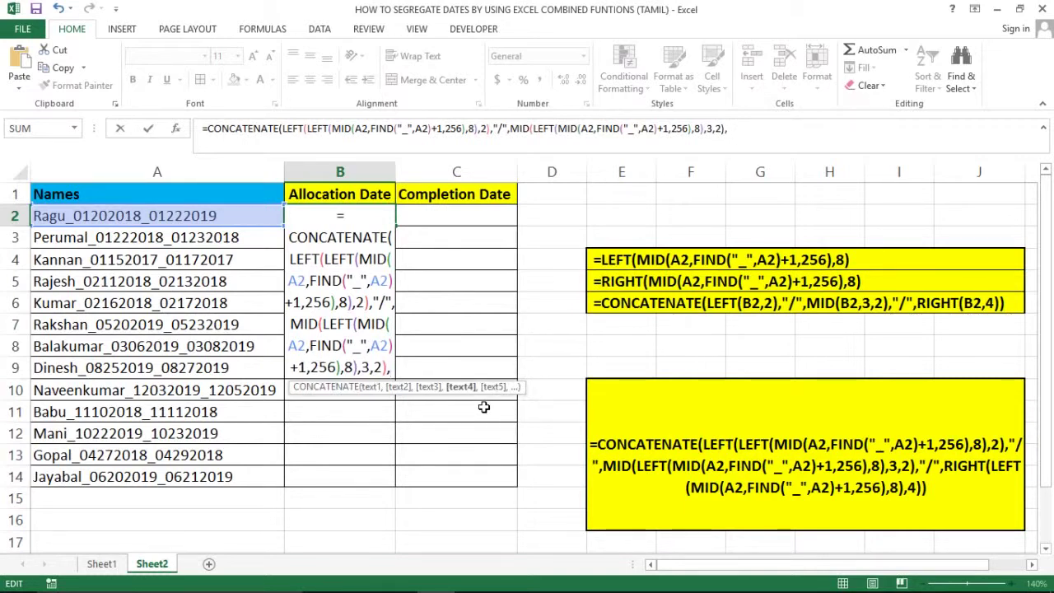
{"action": "type", "text": "\"/\""}
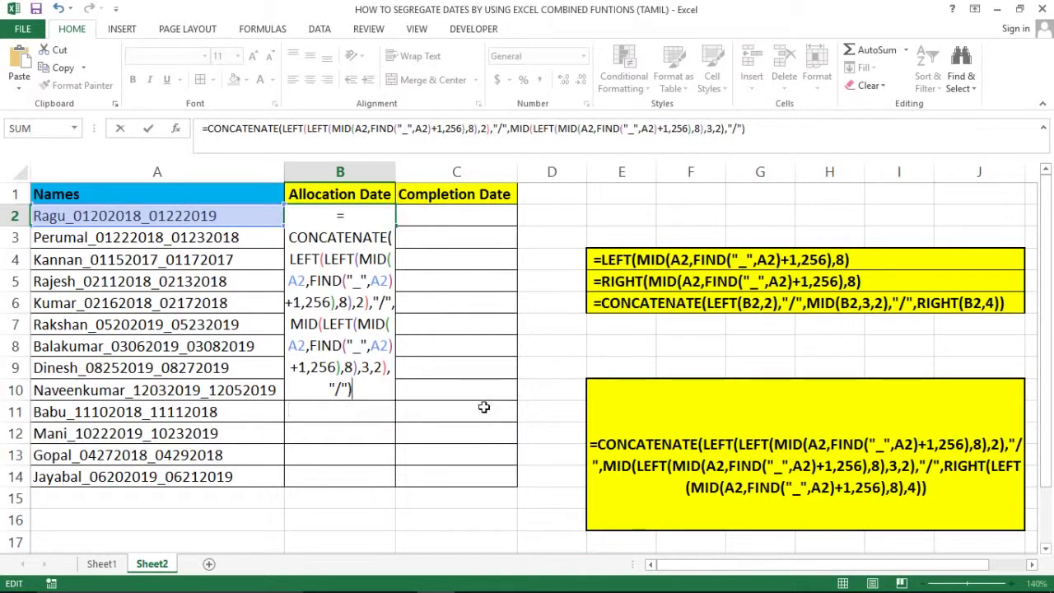
{"action": "key", "text": "Return"}
{"action": "left_click", "coordinate": [342, 218]}
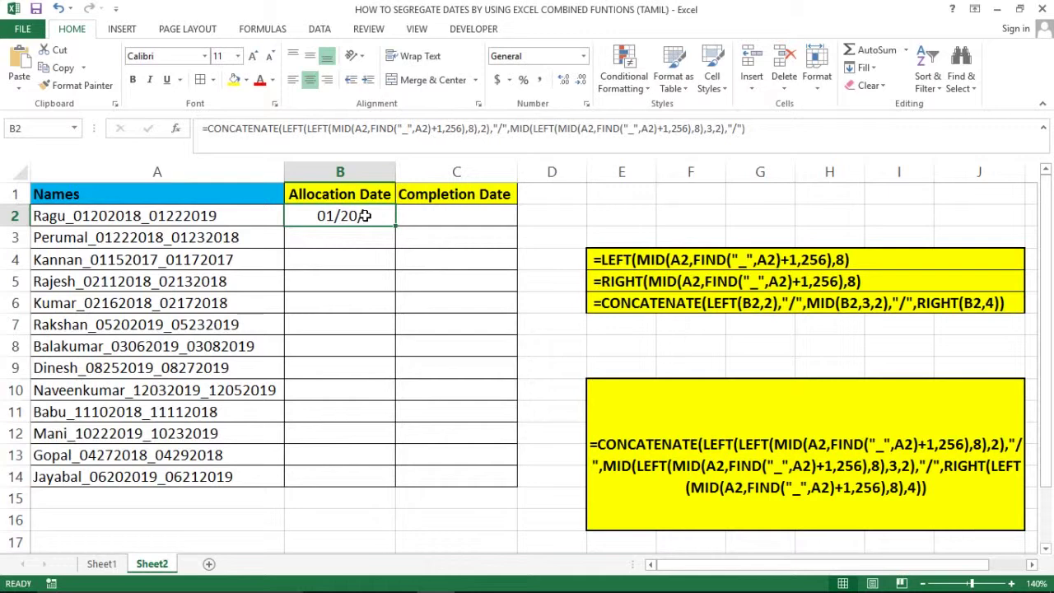
Append RIGHT(LEFT(MID(A2,FIND("_",A2)+1,256),8),4) to B2's CONCATENATE, giving 01/20/2018
{"action": "double_click", "coordinate": [365, 216]}
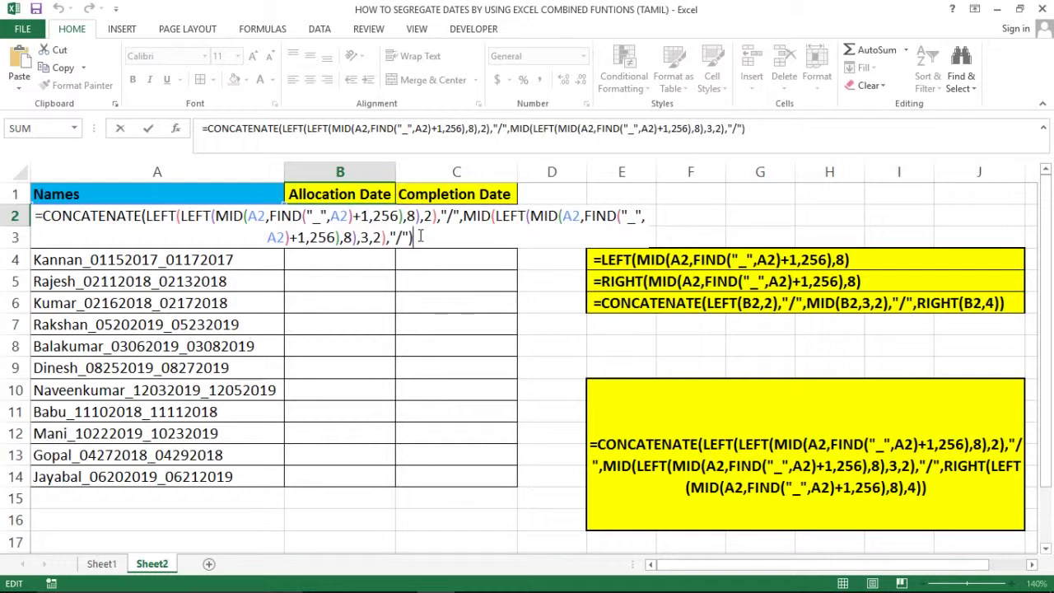
{"action": "key", "text": "BackSpace"}
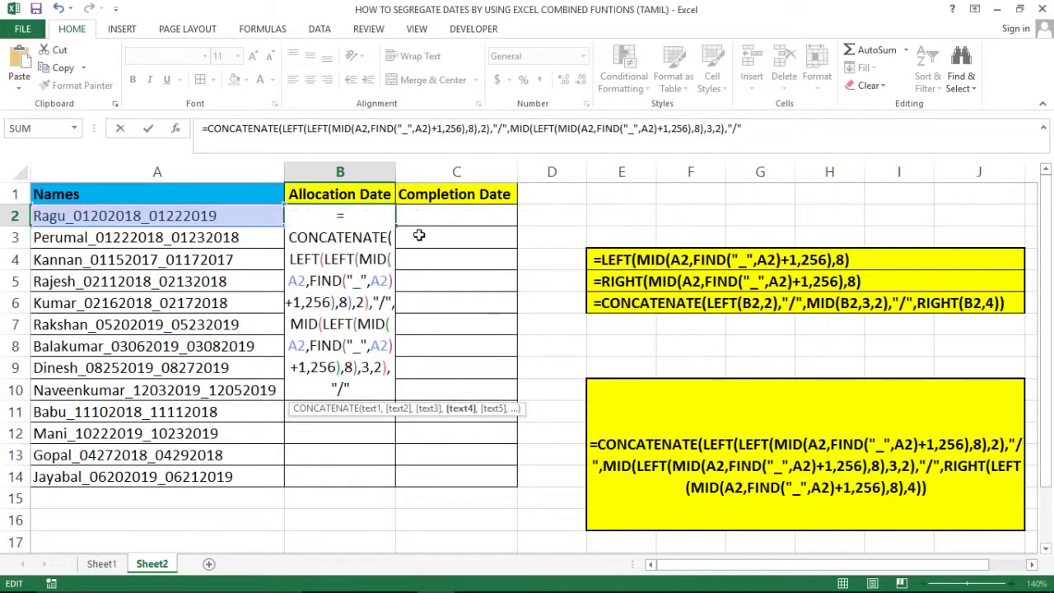
{"action": "type", "text": ","}
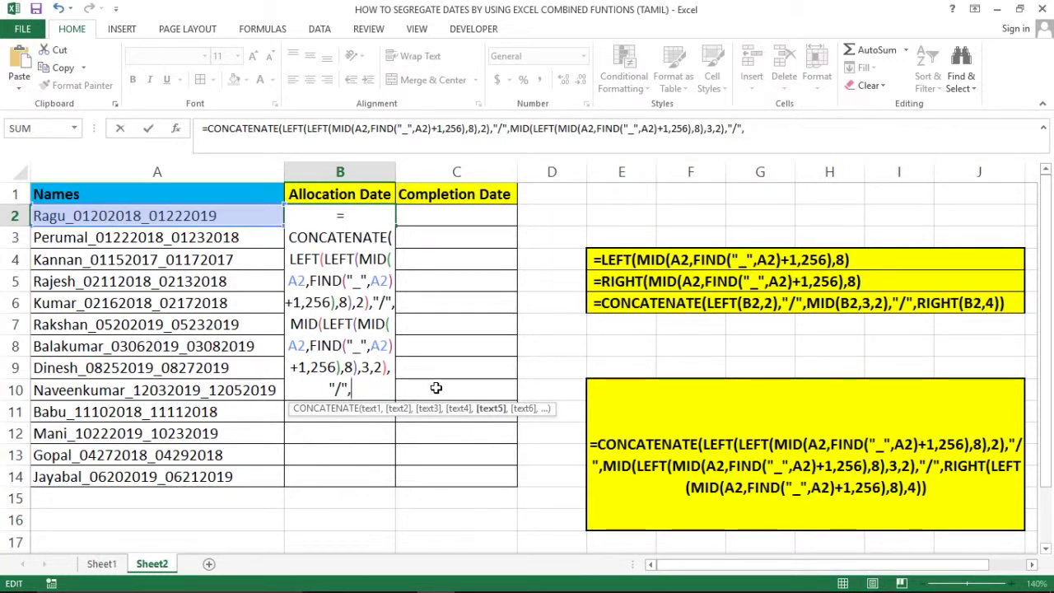
{"action": "type", "text": "right"}
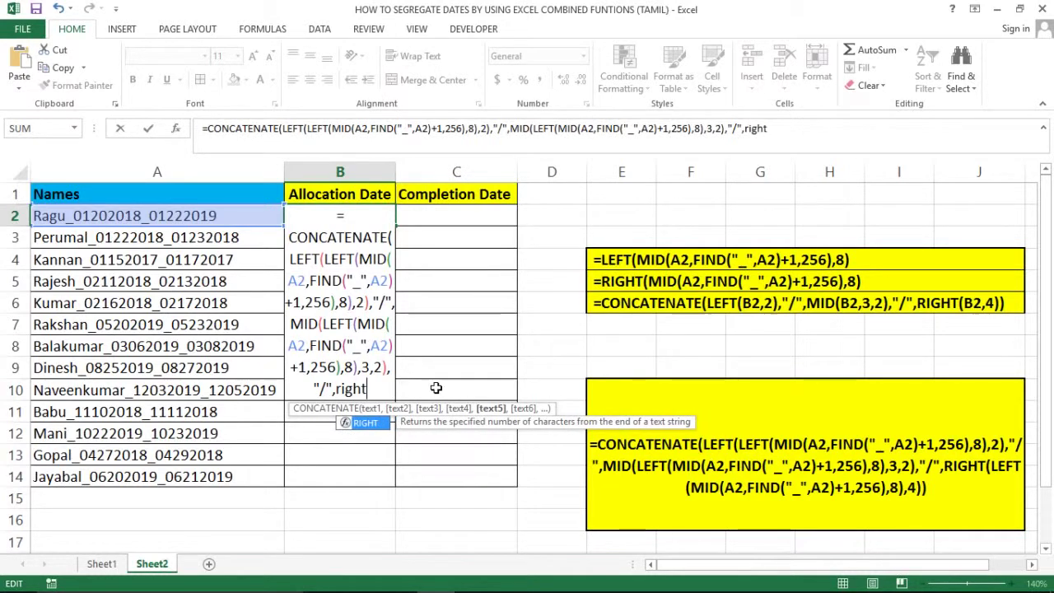
{"action": "key", "text": "Tab"}
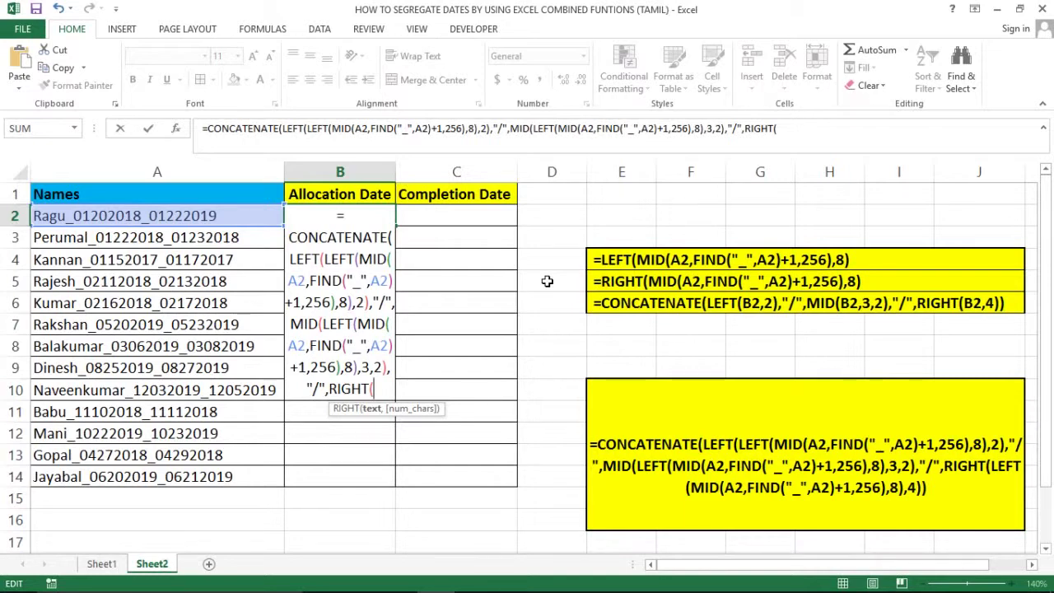
{"action": "type", "text": "LEFT(MID(A2,FIND(\"_\",A2)+1,256),8)"}
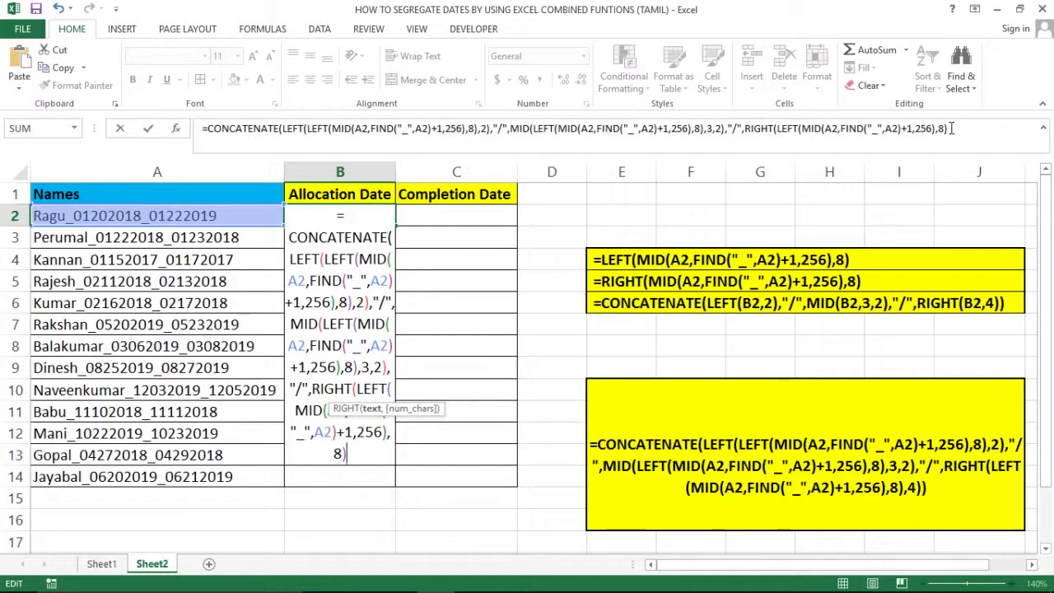
{"action": "left_click_drag", "start_coordinate": [950, 128], "coordinate": [746, 128]}
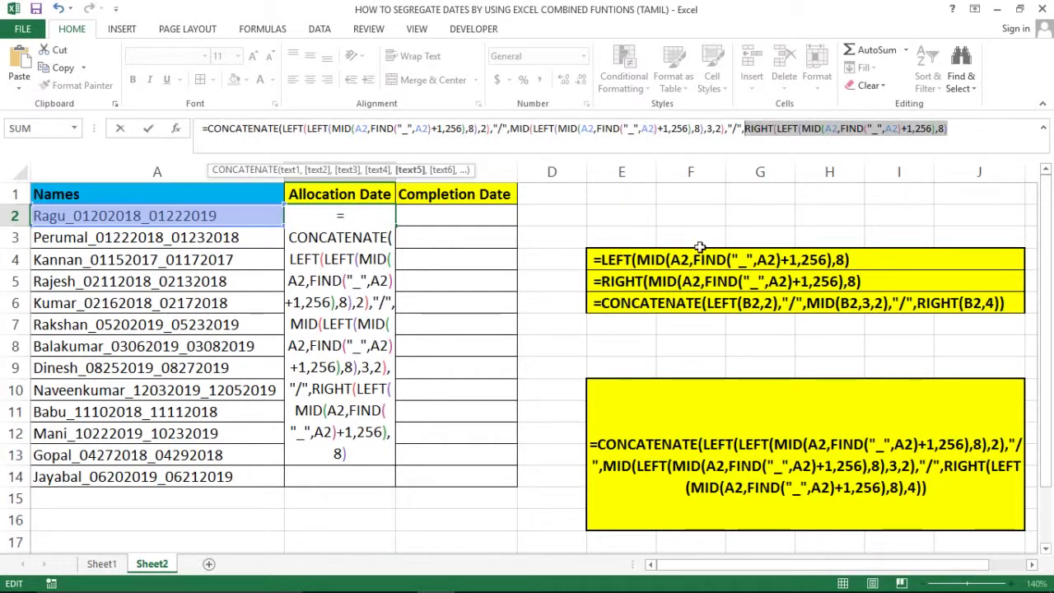
{"action": "left_click", "coordinate": [359, 453]}
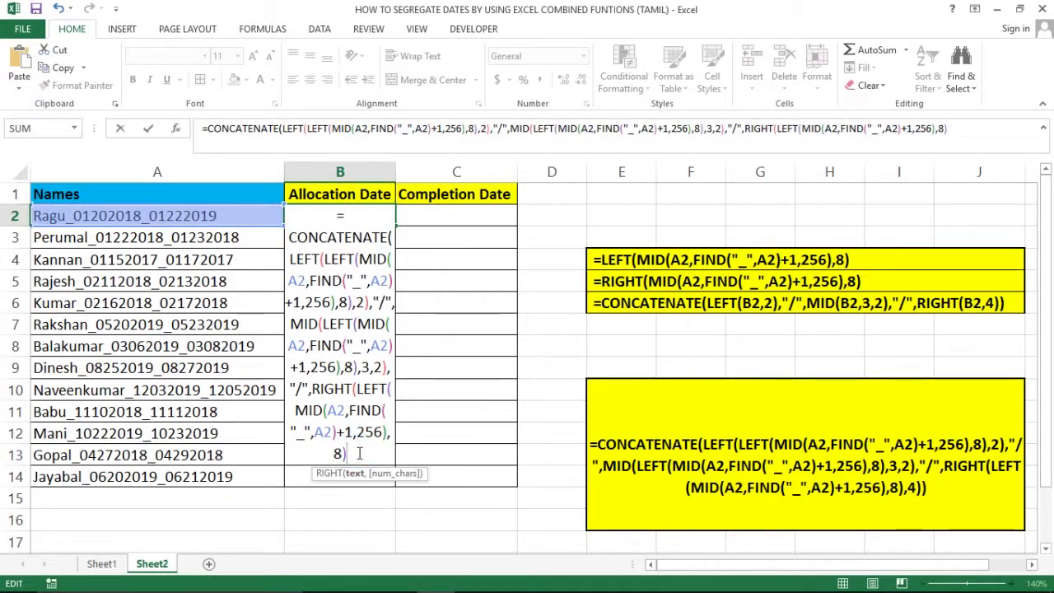
{"action": "type", "text": ","}
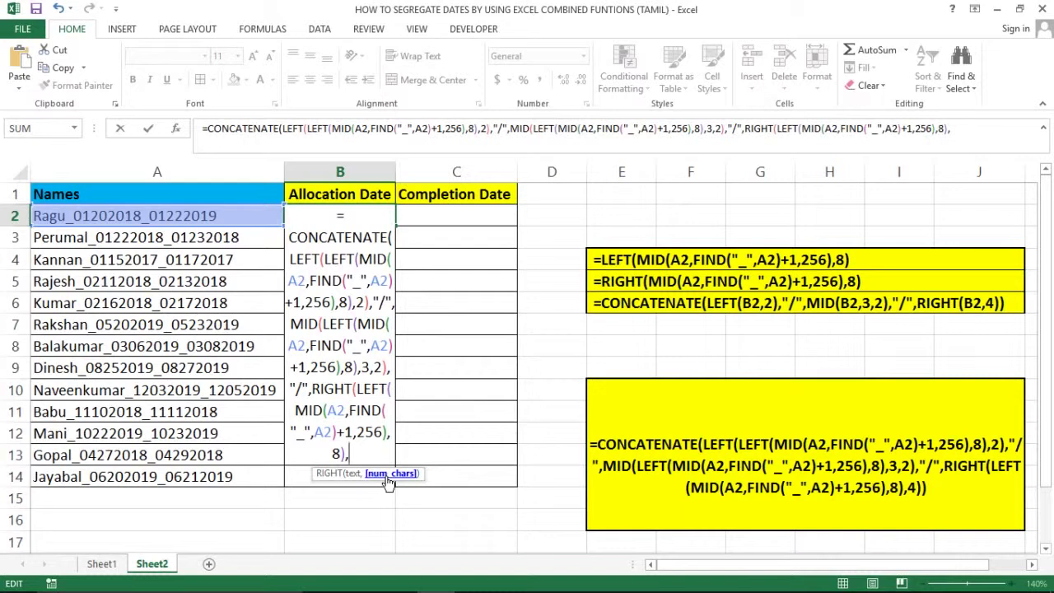
{"action": "type", "text": "4"}
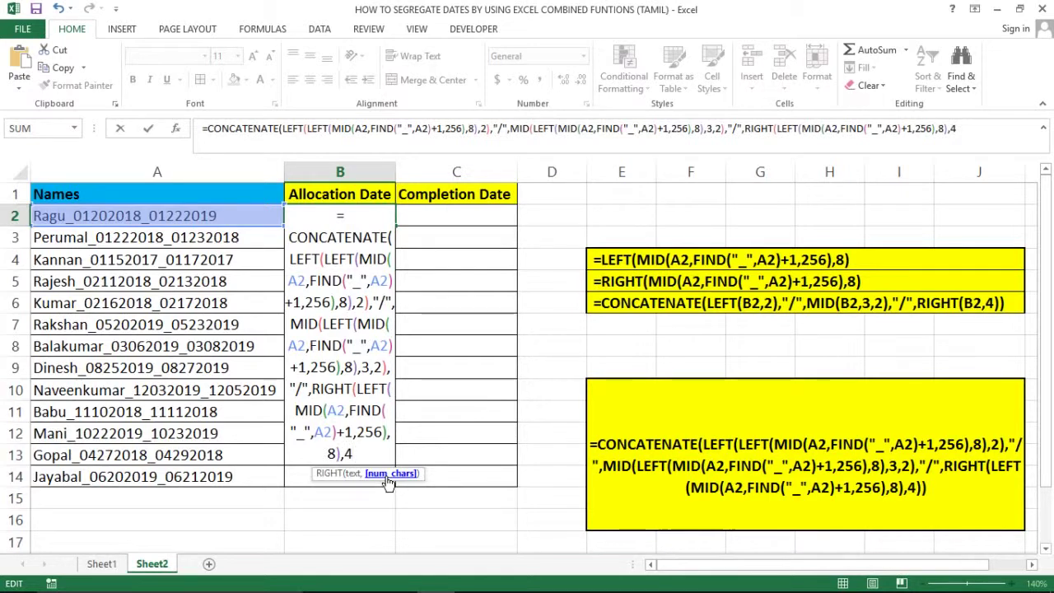
{"action": "type", "text": ")"}
{"action": "type", "text": ")"}
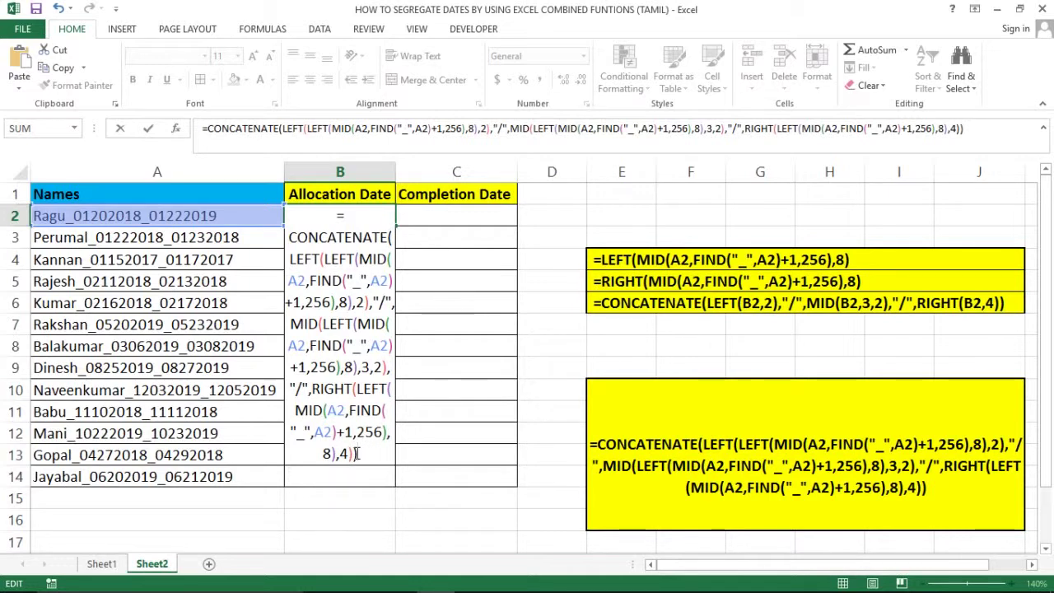
{"action": "key", "text": "Return"}
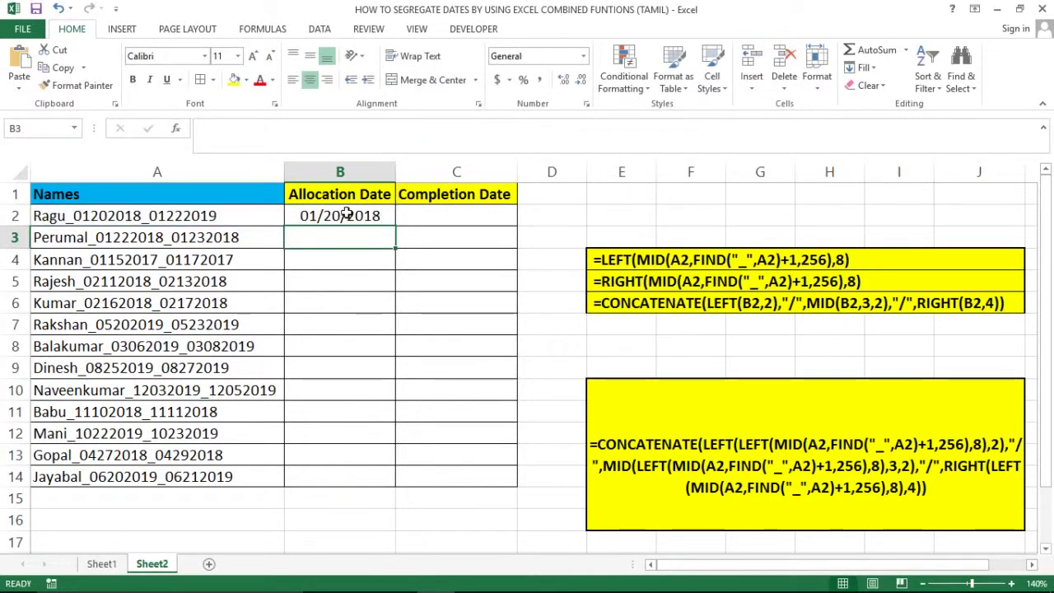
Fill B2's formula down to B14, giving dates from 01/20/2018 to 06/20/2019
{"action": "left_click", "coordinate": [346, 213]}
{"action": "left_click", "coordinate": [115, 215]}
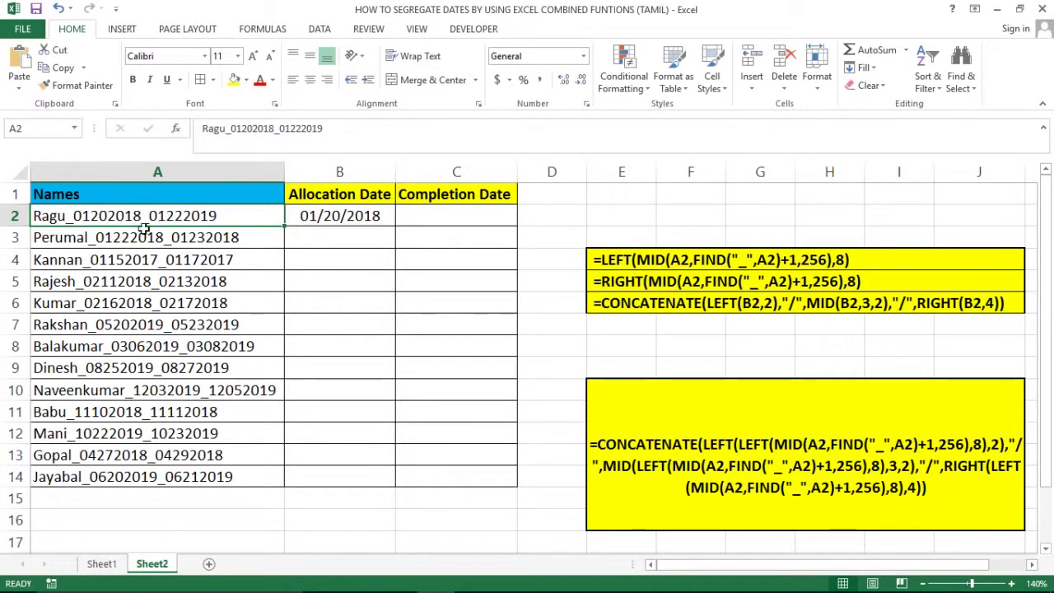
{"action": "left_click", "coordinate": [360, 216]}
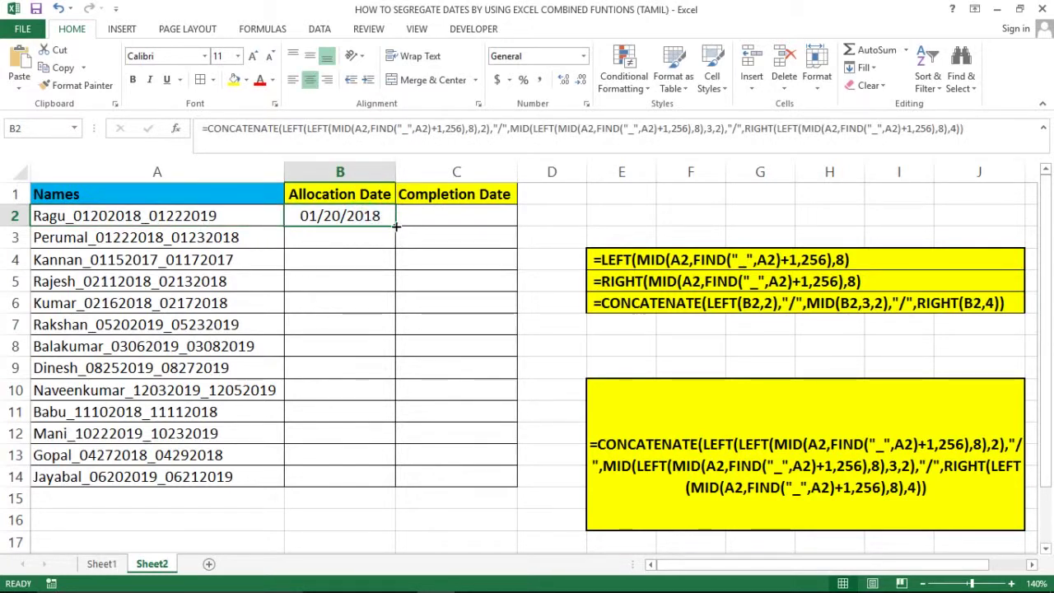
{"action": "double_click", "coordinate": [396, 225]}
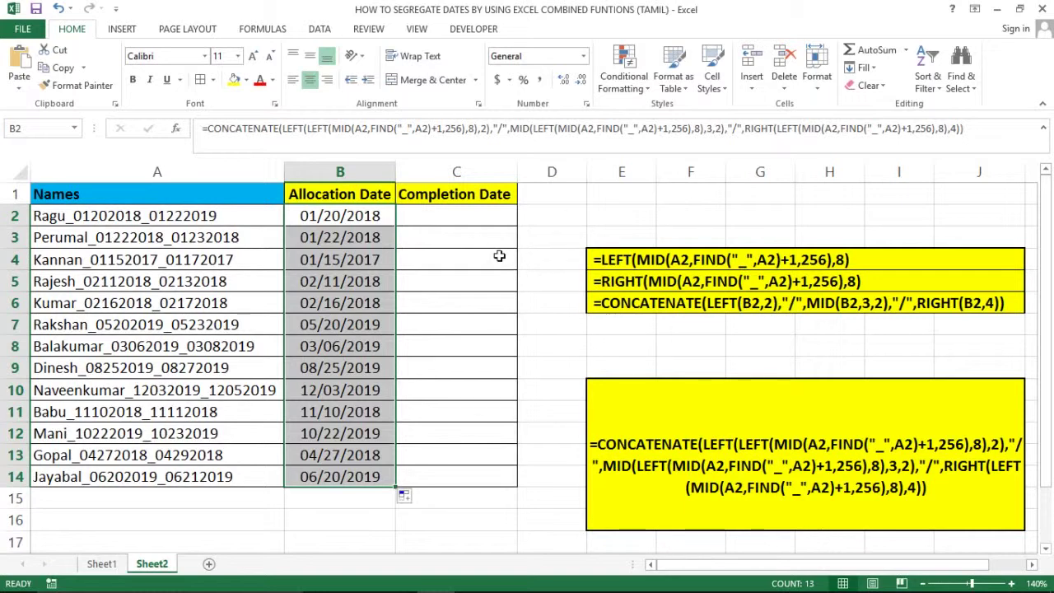
{"action": "left_click", "coordinate": [447, 140]}
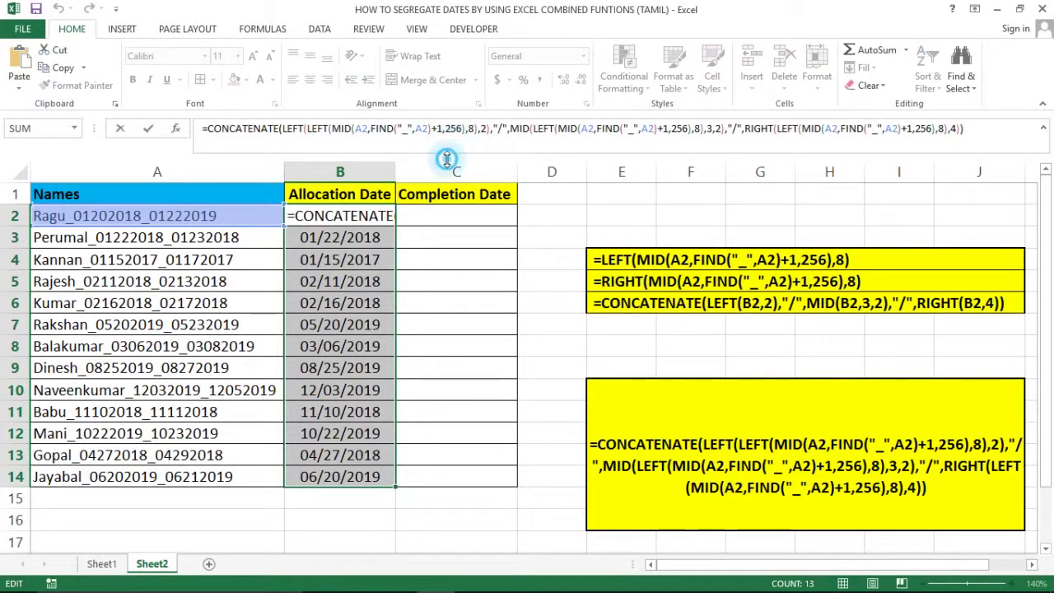
Unhide columns F and G on Sheet1, check G2's completion-date formula, then return to Sheet2
{"action": "left_click", "coordinate": [447, 169]}
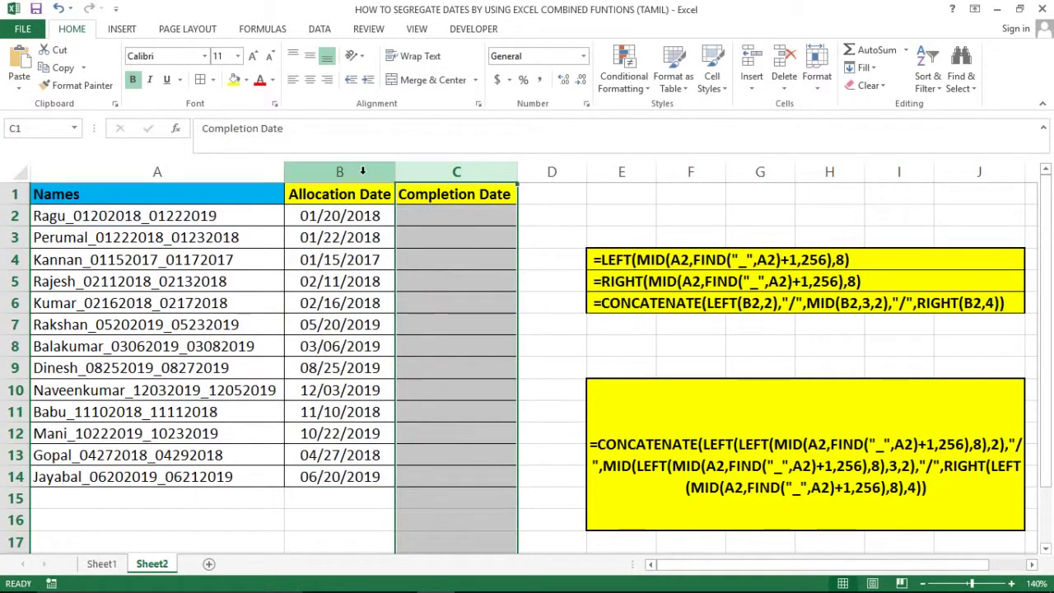
{"action": "left_click", "coordinate": [441, 239]}
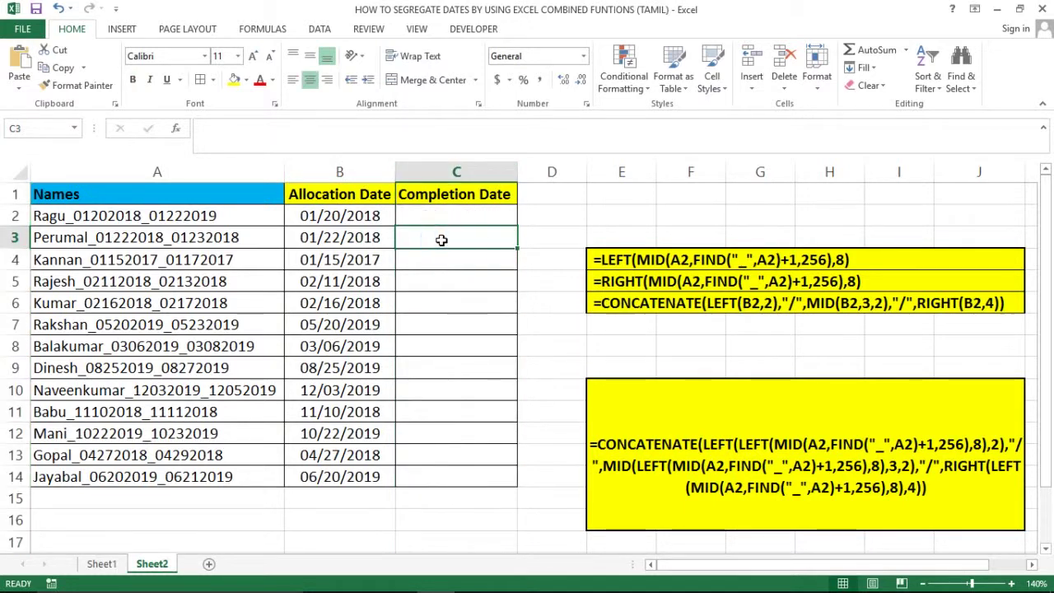
{"action": "left_click", "coordinate": [107, 563]}
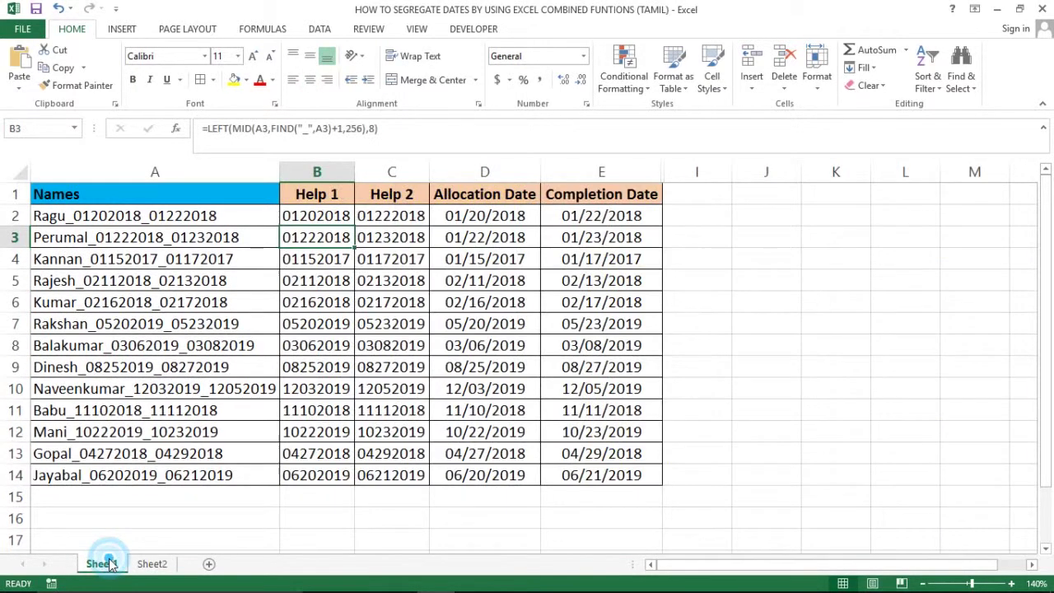
{"action": "left_click", "coordinate": [614, 166]}
{"action": "key", "text": "shift+Right"}
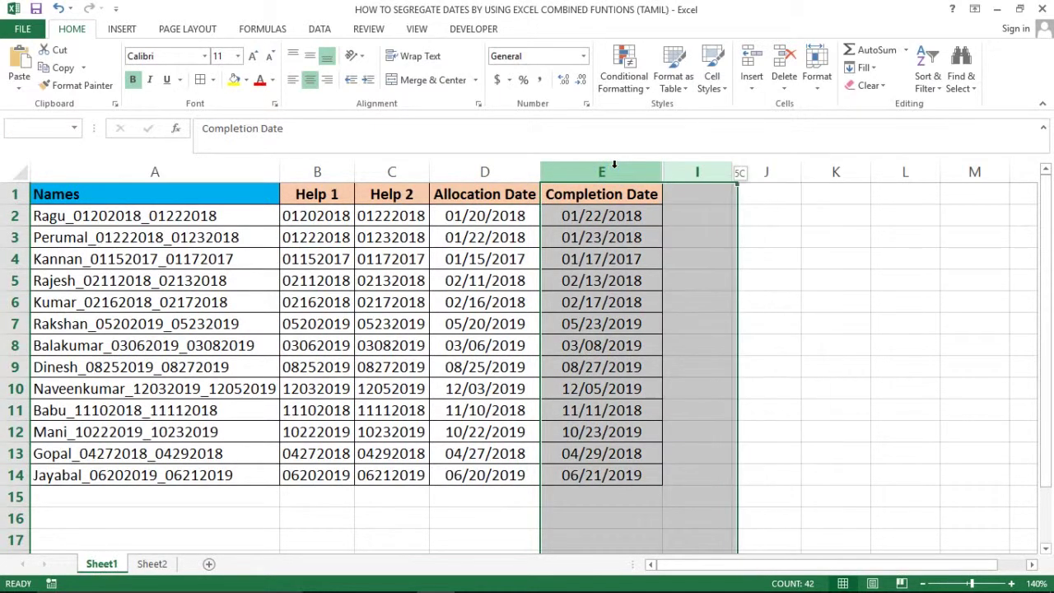
{"action": "right_click", "coordinate": [647, 202]}
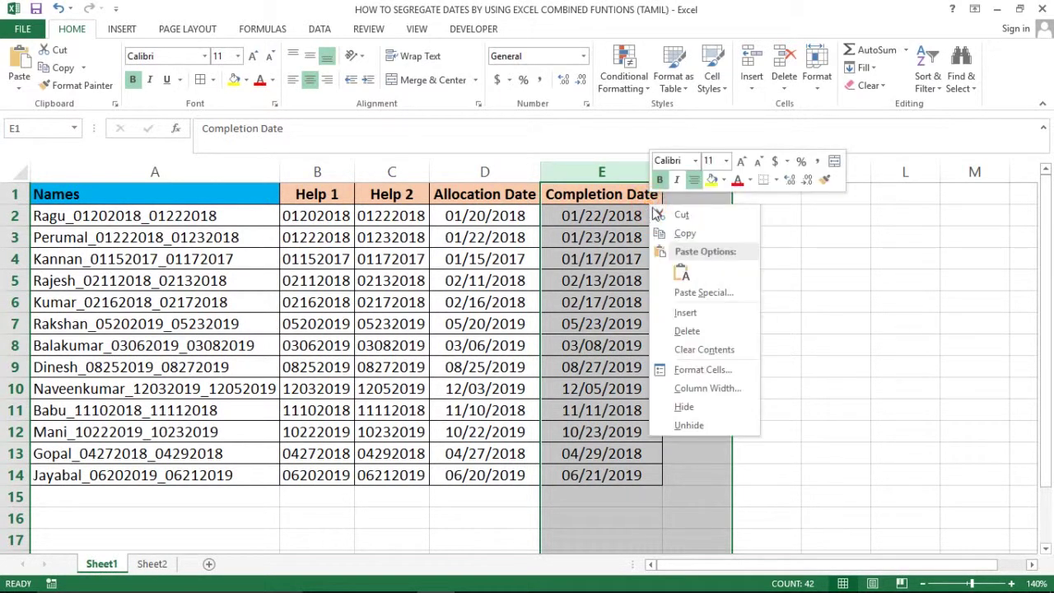
{"action": "left_click", "coordinate": [688, 425]}
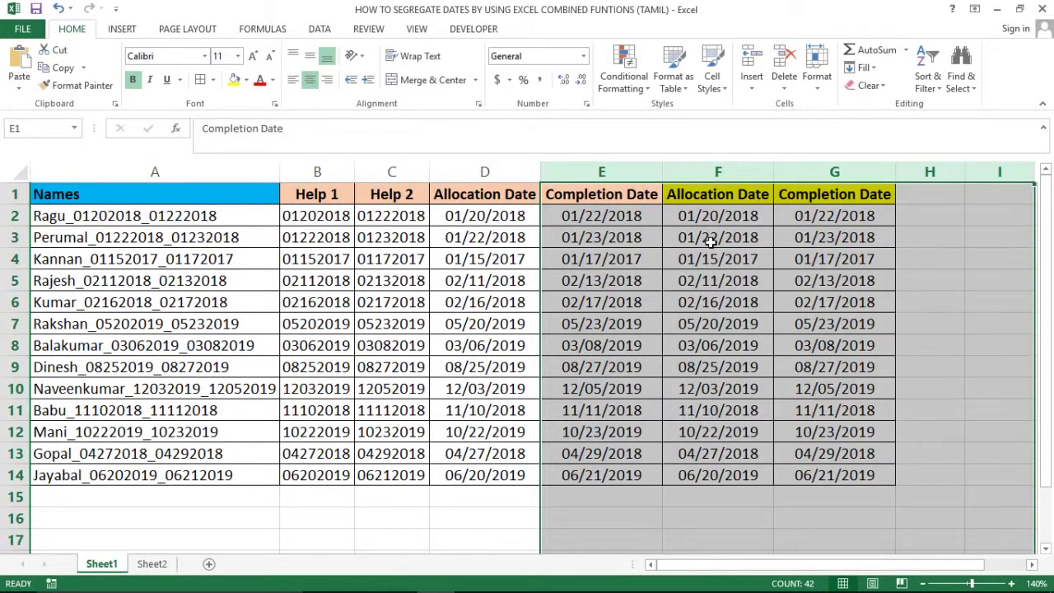
{"action": "left_click", "coordinate": [834, 208]}
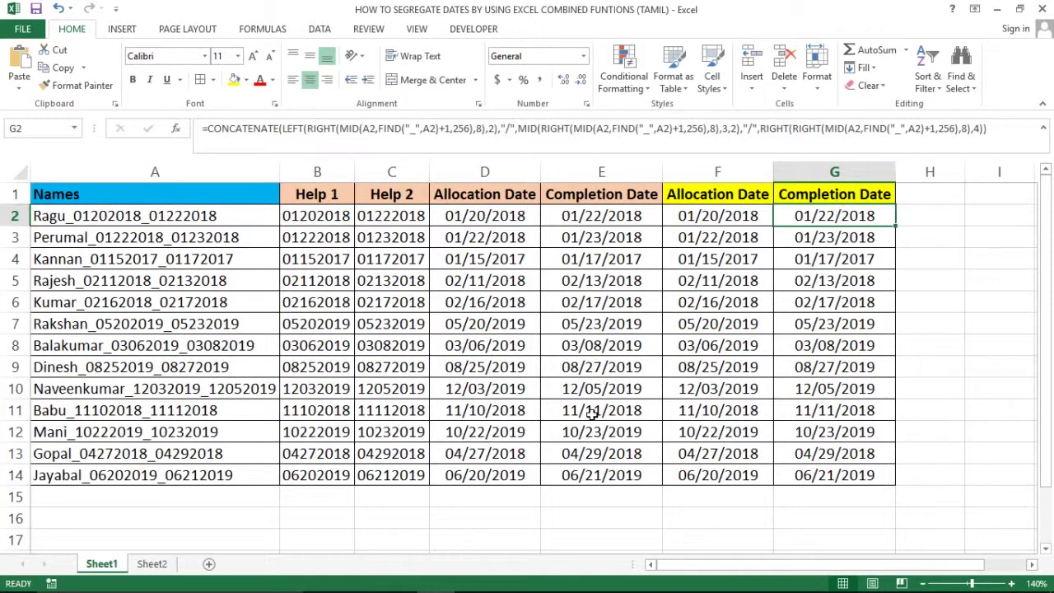
{"action": "left_click", "coordinate": [154, 563]}
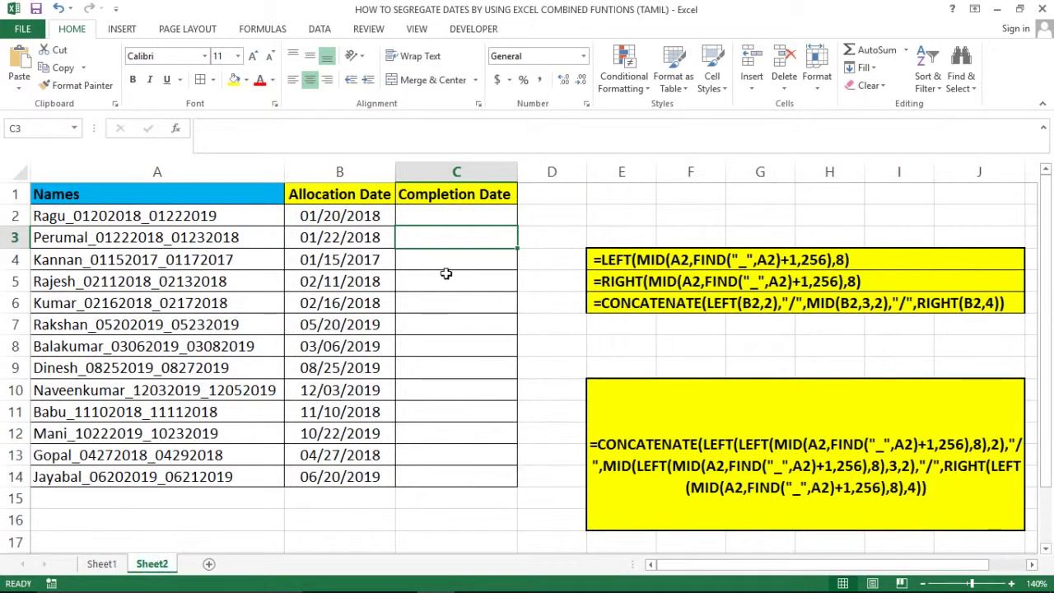
{"action": "left_click", "coordinate": [343, 218]}
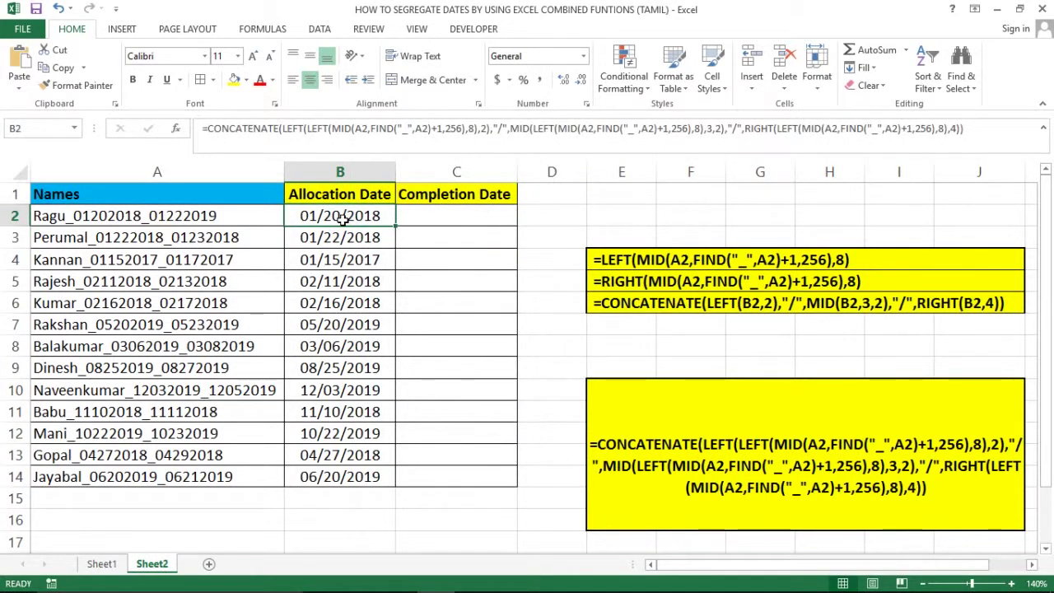
{"action": "key", "text": "ctrl+shift+Down"}
{"action": "key", "text": "Left"}
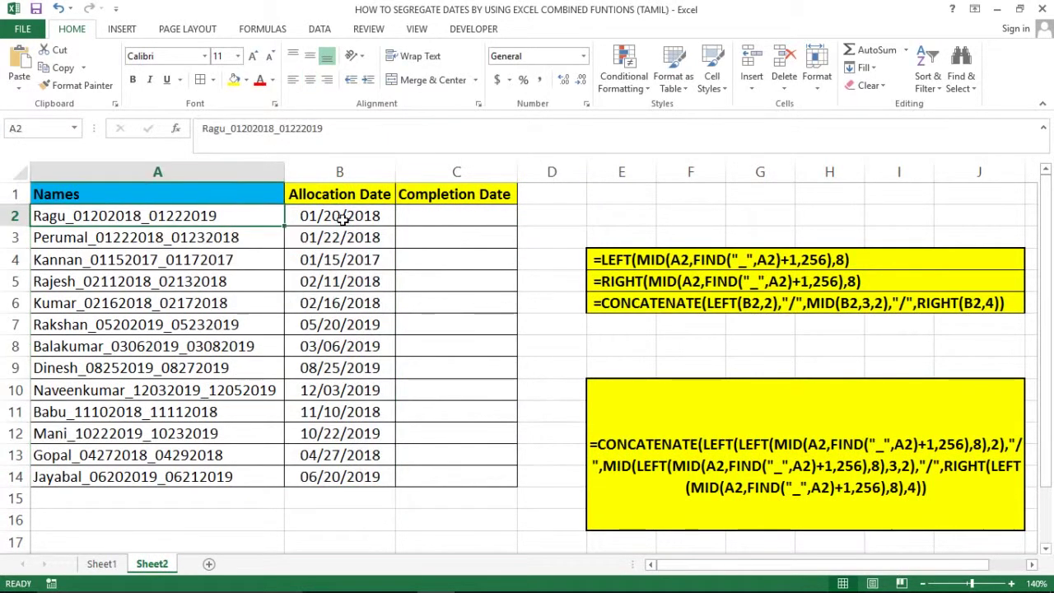
{"action": "key", "text": "shift+Down"}
{"action": "key", "text": "shift+Up"}
{"action": "key", "text": "Right"}
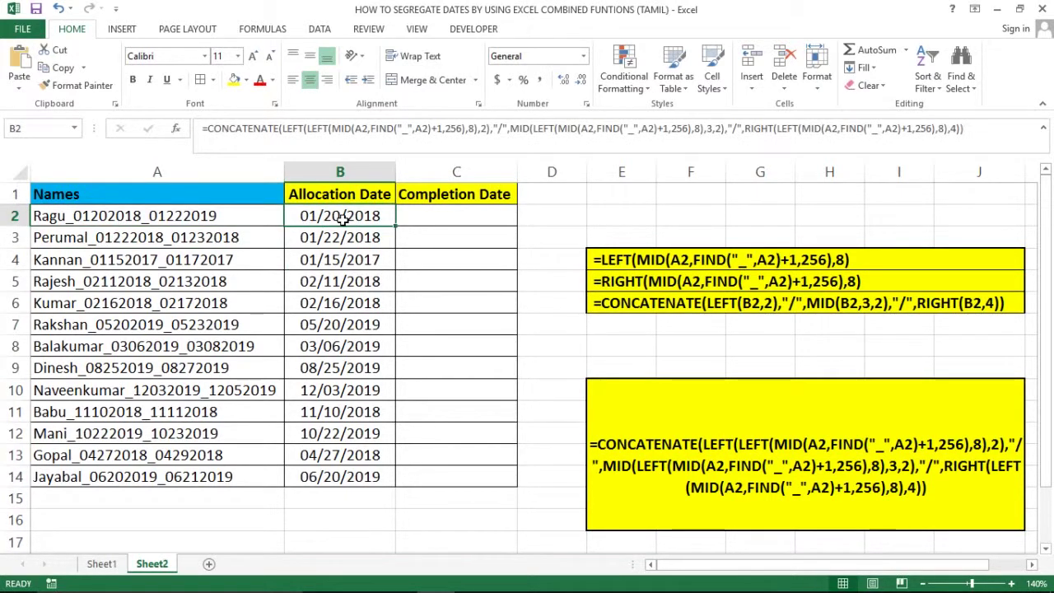
{"action": "key", "text": "ctrl+shift+Down"}
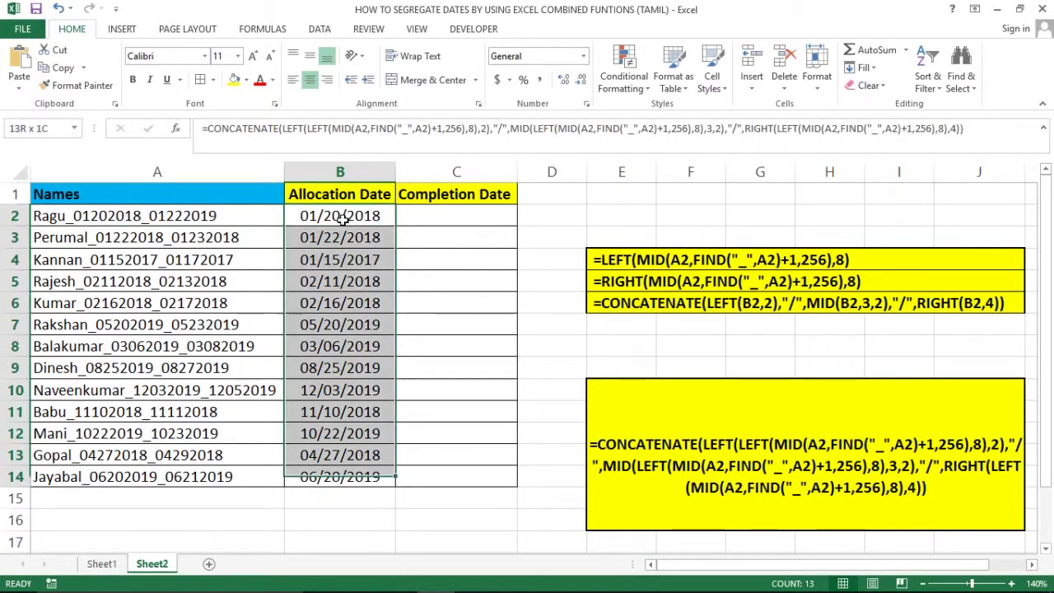
{"action": "key", "text": "Left"}
{"action": "key", "text": "ctrl+shift+Down"}
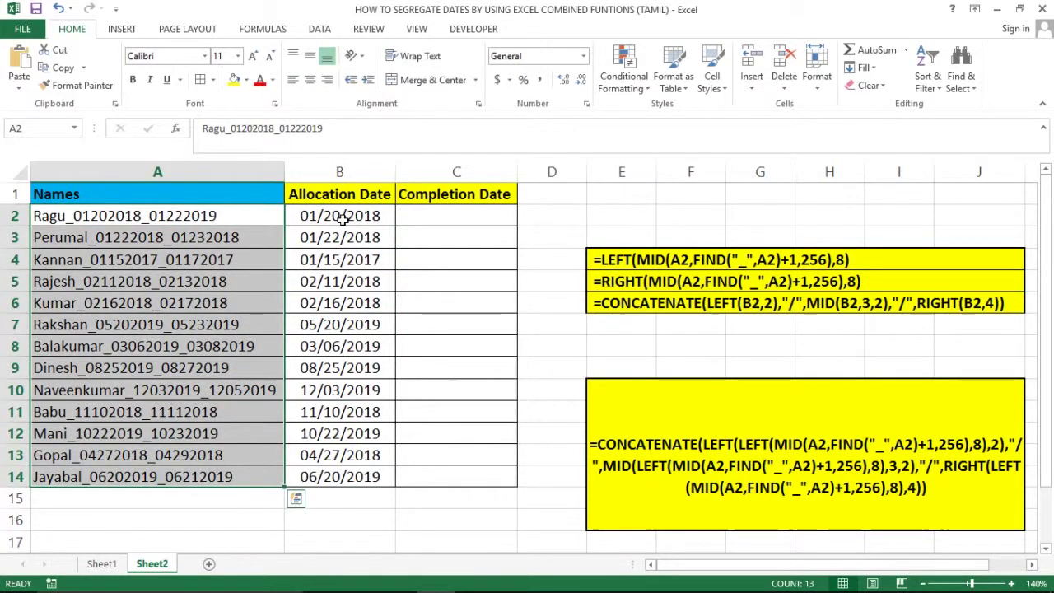
{"action": "key", "text": "Right"}
{"action": "key", "text": "ctrl+shift+Down"}
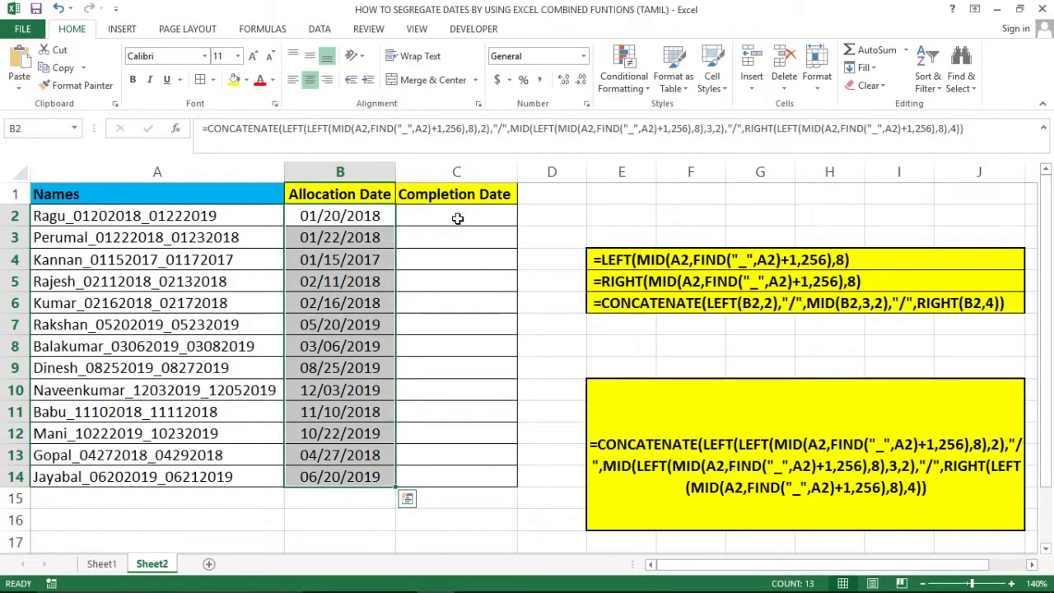
{"action": "left_click", "coordinate": [460, 216]}
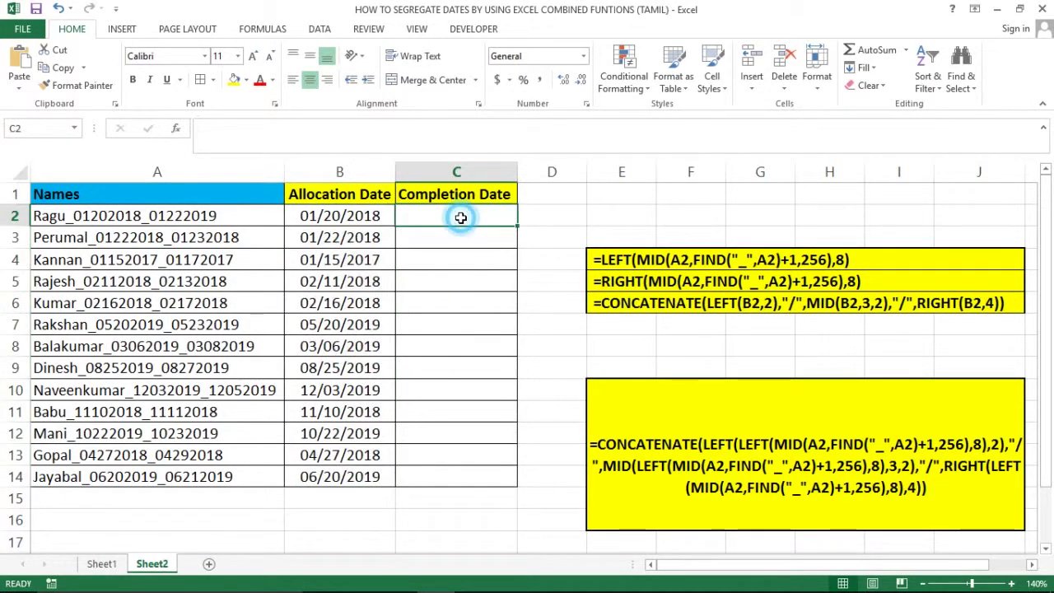
{"action": "left_click", "coordinate": [616, 264]}
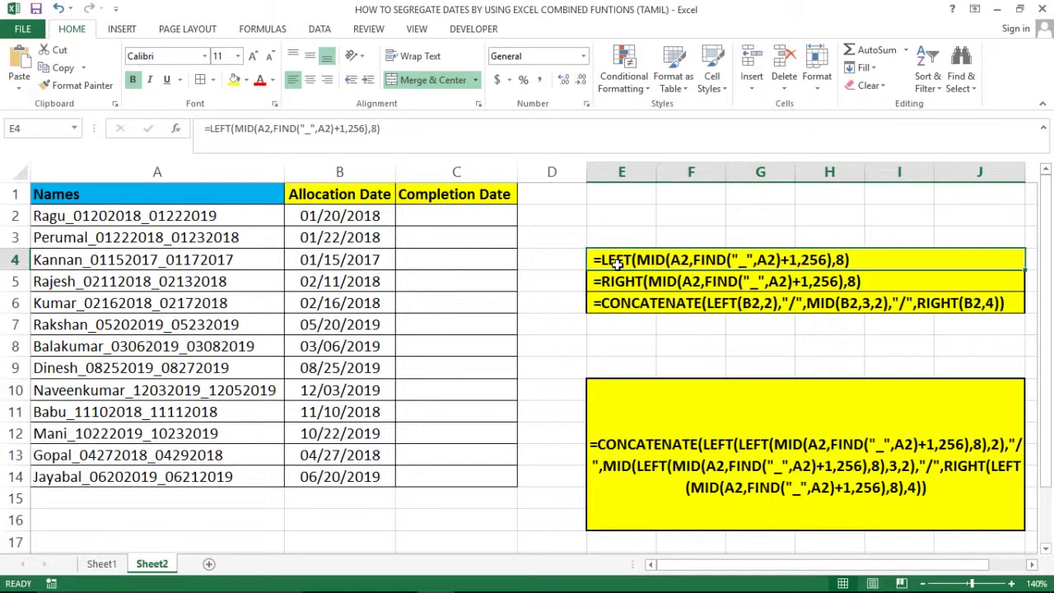
{"action": "left_click", "coordinate": [326, 216]}
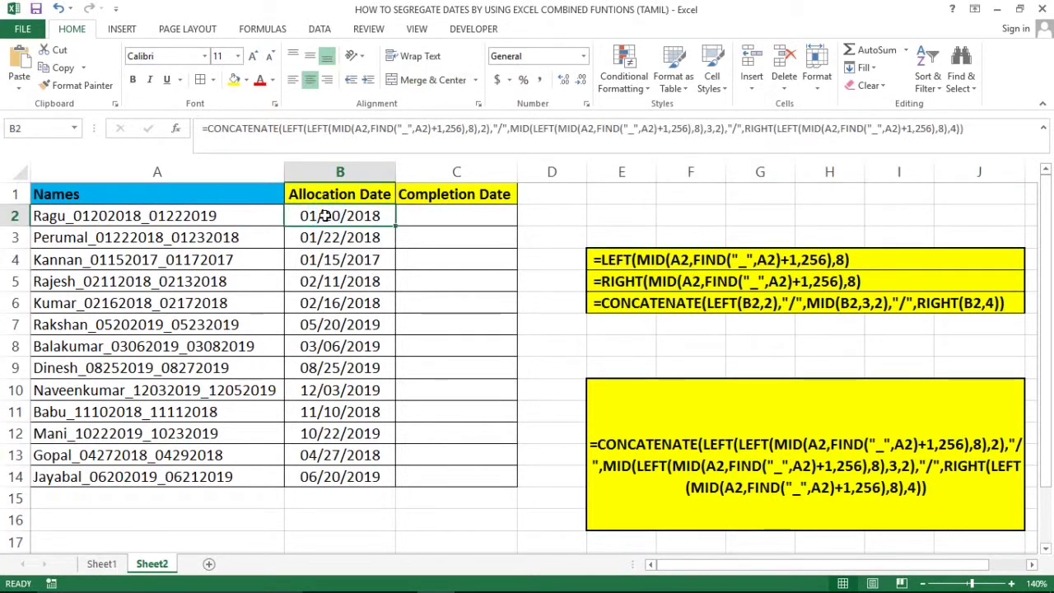
{"action": "key", "text": "ctrl+shift+Down"}
{"action": "key", "text": "Right"}
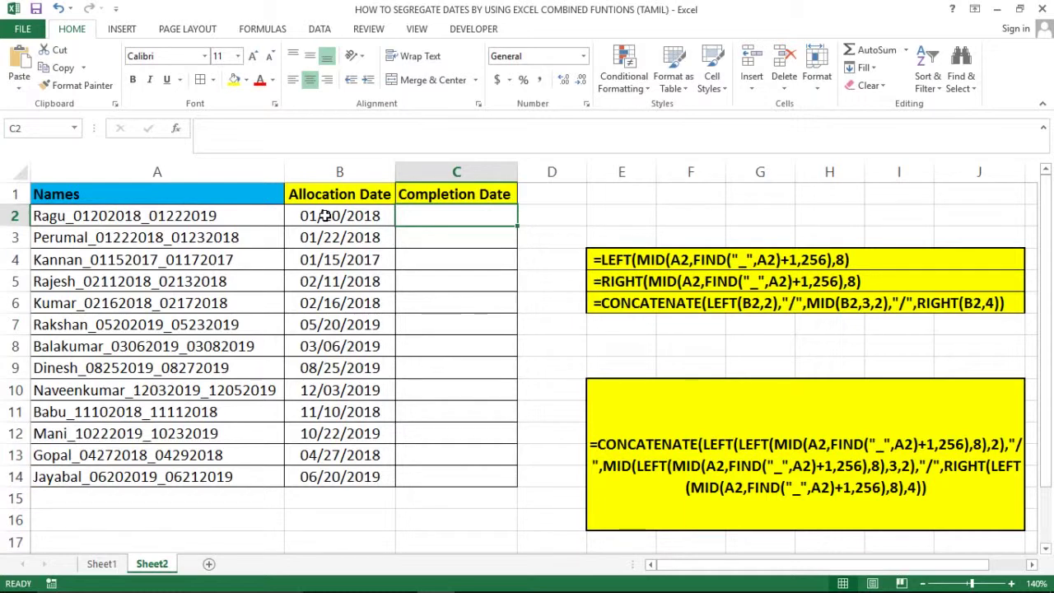
{"action": "left_click", "coordinate": [659, 280]}
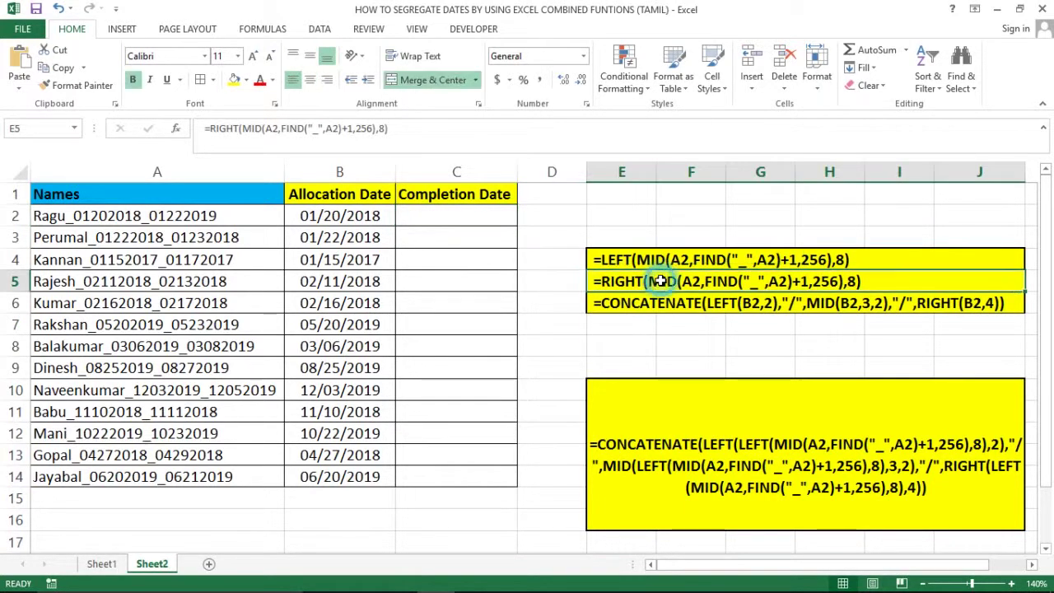
{"action": "left_click", "coordinate": [629, 260]}
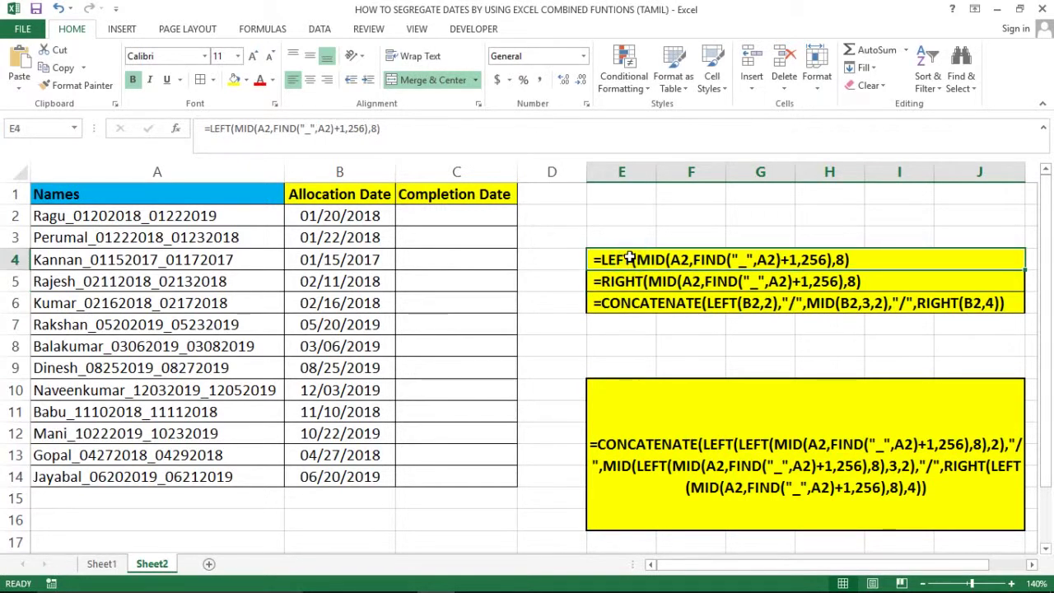
{"action": "left_click", "coordinate": [621, 281]}
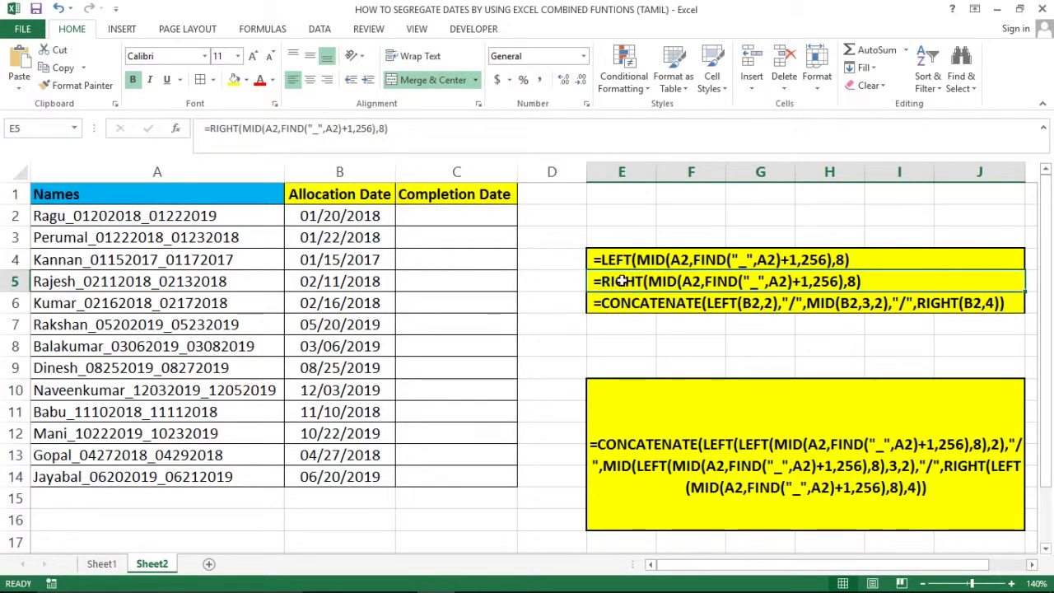
{"action": "left_click", "coordinate": [459, 212]}
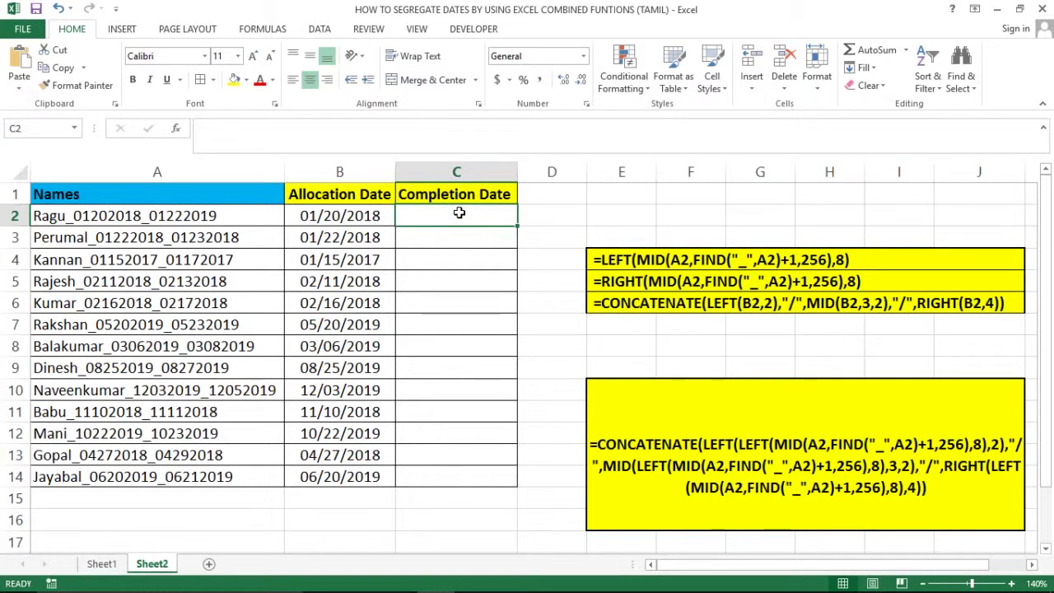
{"action": "left_click", "coordinate": [677, 281]}
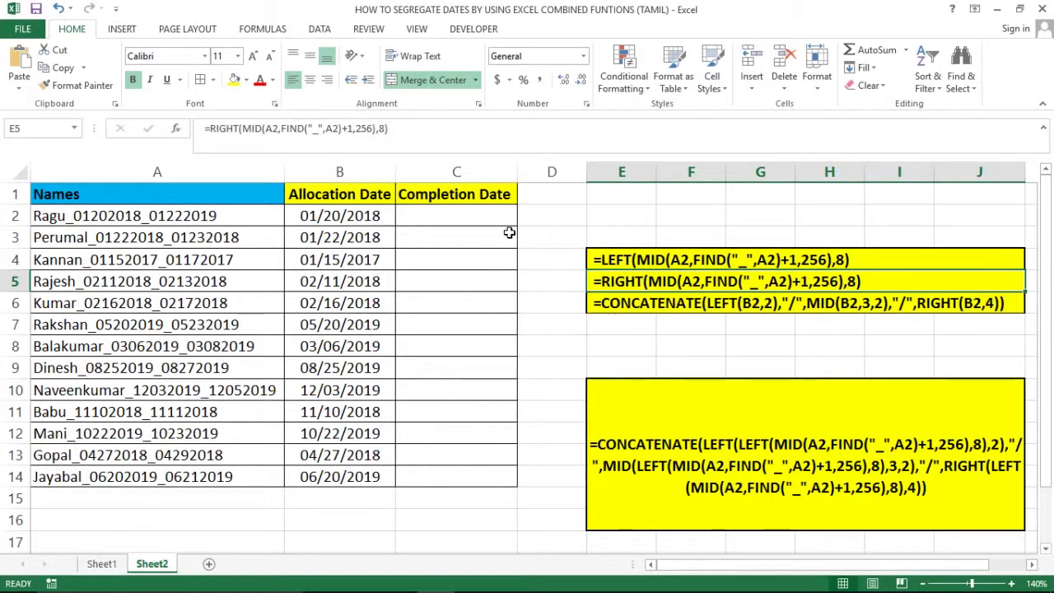
Begin the C2 formula as =RIGHT(MID(, replacing the mistyped LEFT with RIGHT
{"action": "left_click", "coordinate": [510, 233]}
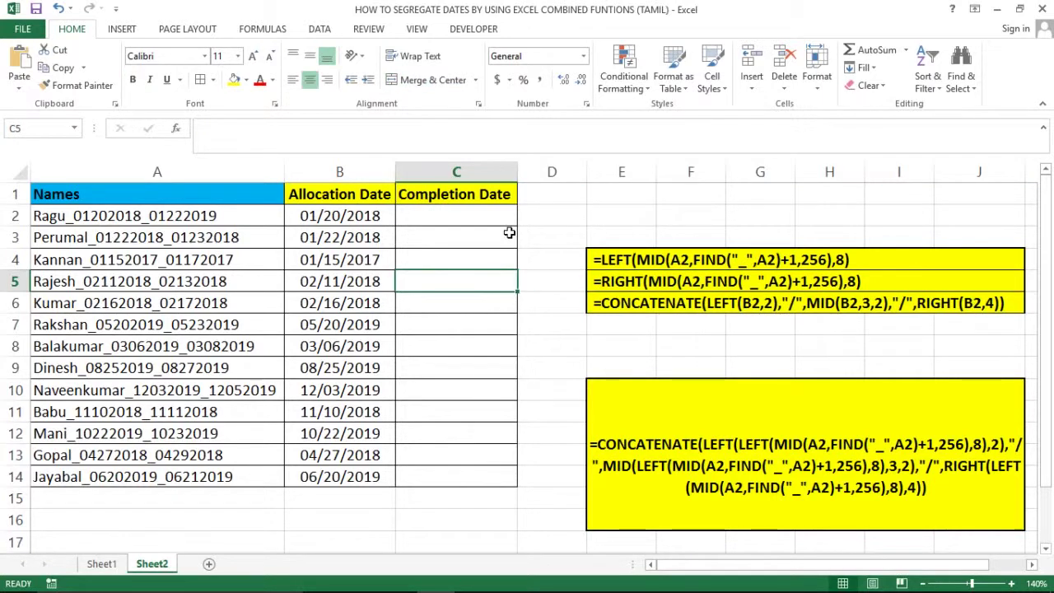
{"action": "key", "text": "Up"}
{"action": "type", "text": "="}
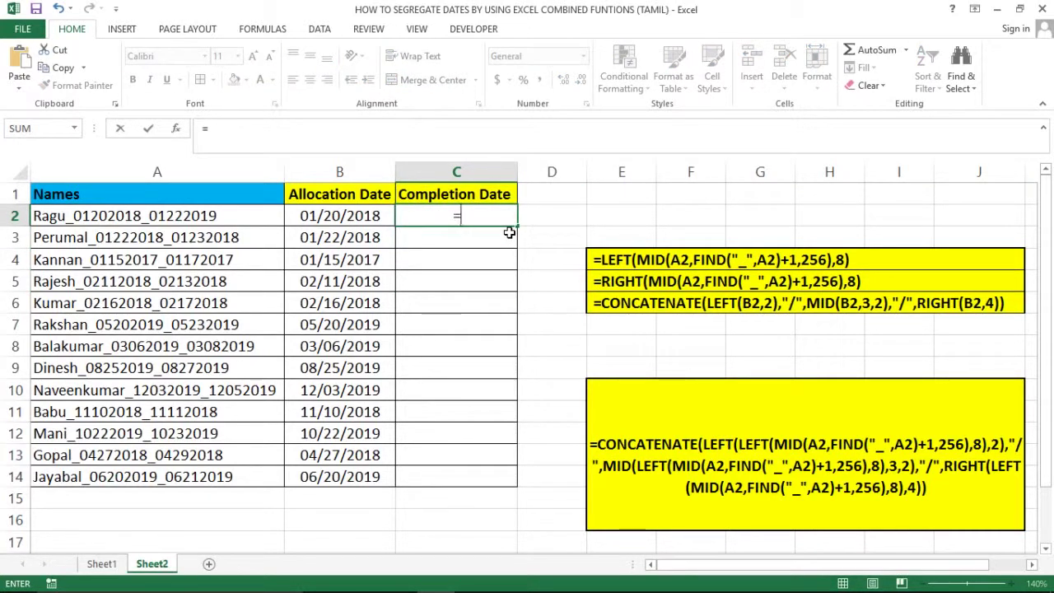
{"action": "type", "text": "left"}
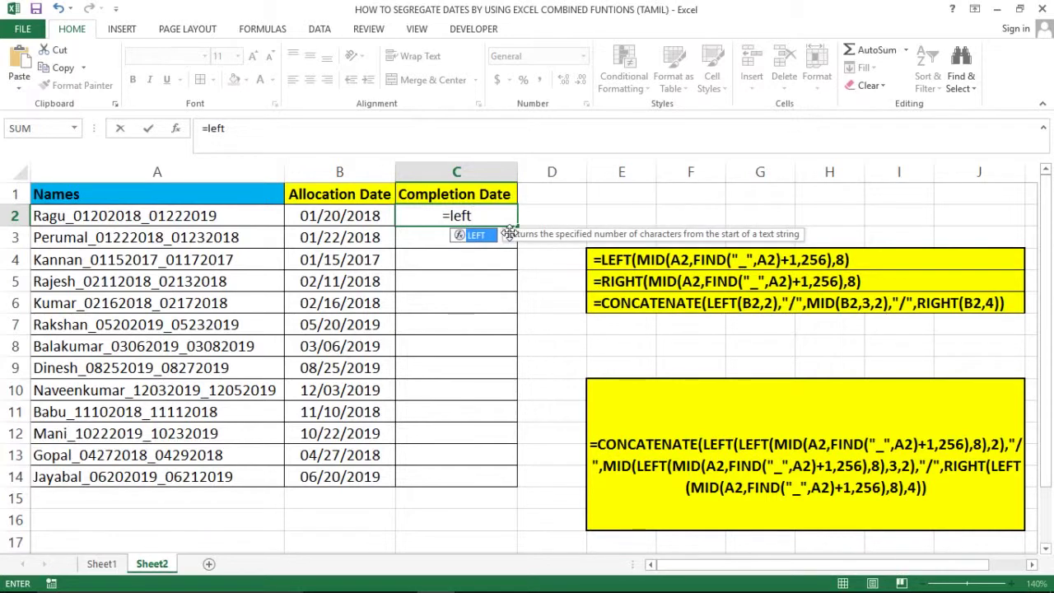
{"action": "key", "text": "BackSpace"}
{"action": "key", "text": "BackSpace"}
{"action": "key", "text": "BackSpace"}
{"action": "key", "text": "BackSpace"}
{"action": "type", "text": "right"}
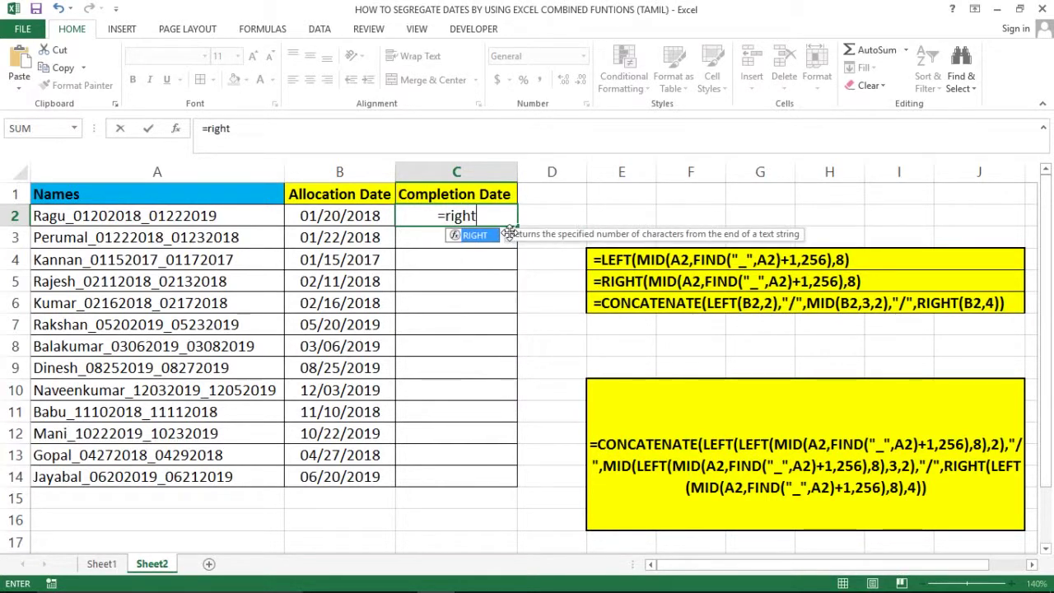
{"action": "key", "text": "Tab"}
{"action": "type", "text": "m"}
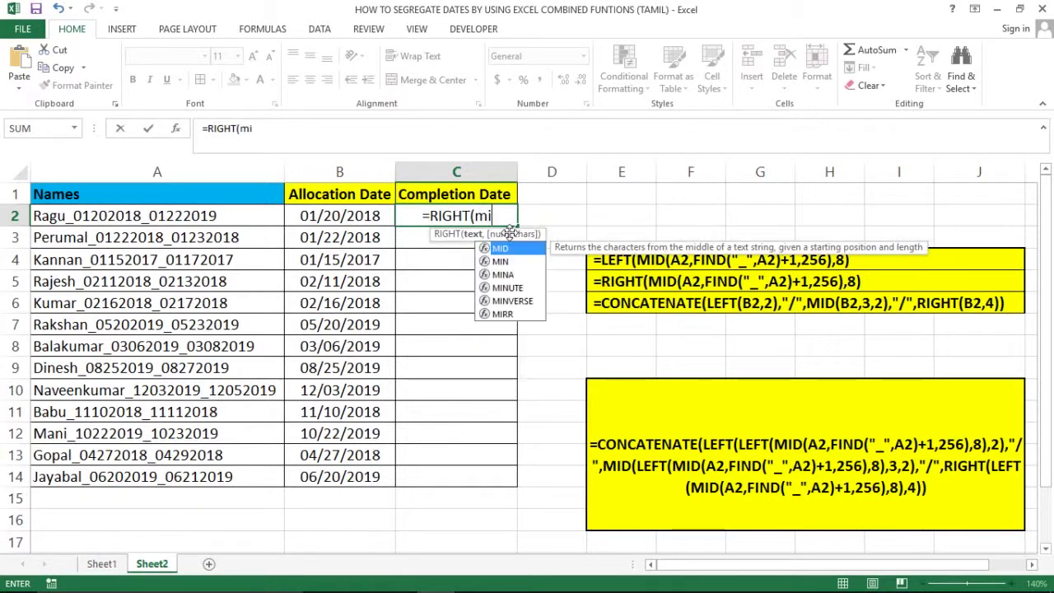
{"action": "type", "text": "id"}
{"action": "key", "text": "Tab"}
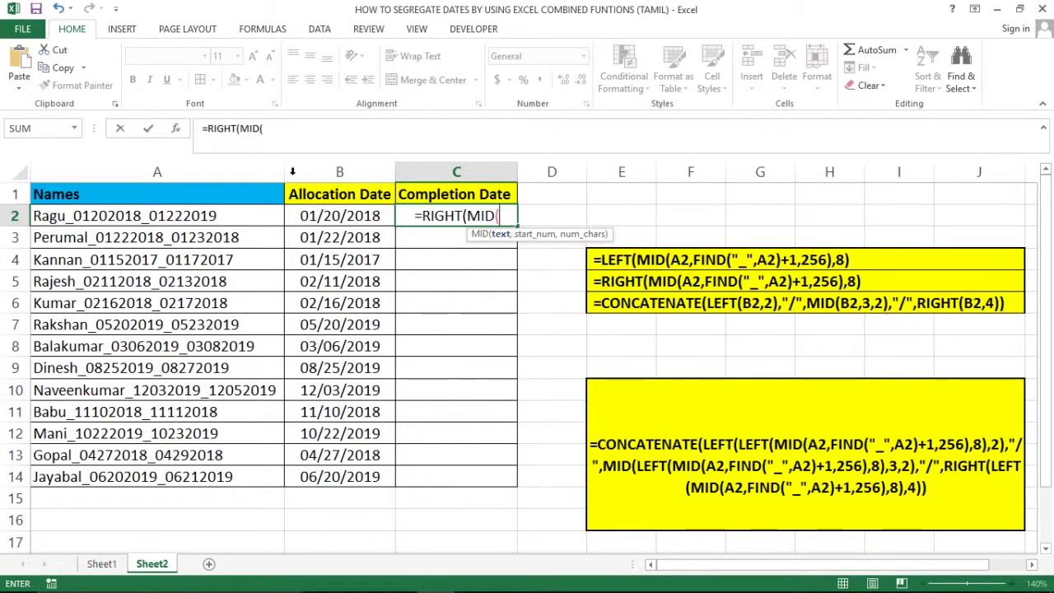
Finish C2 as =RIGHT(MID(A2,FIND("_",A2)+1,256),8) and enter it
{"action": "left_click", "coordinate": [199, 215]}
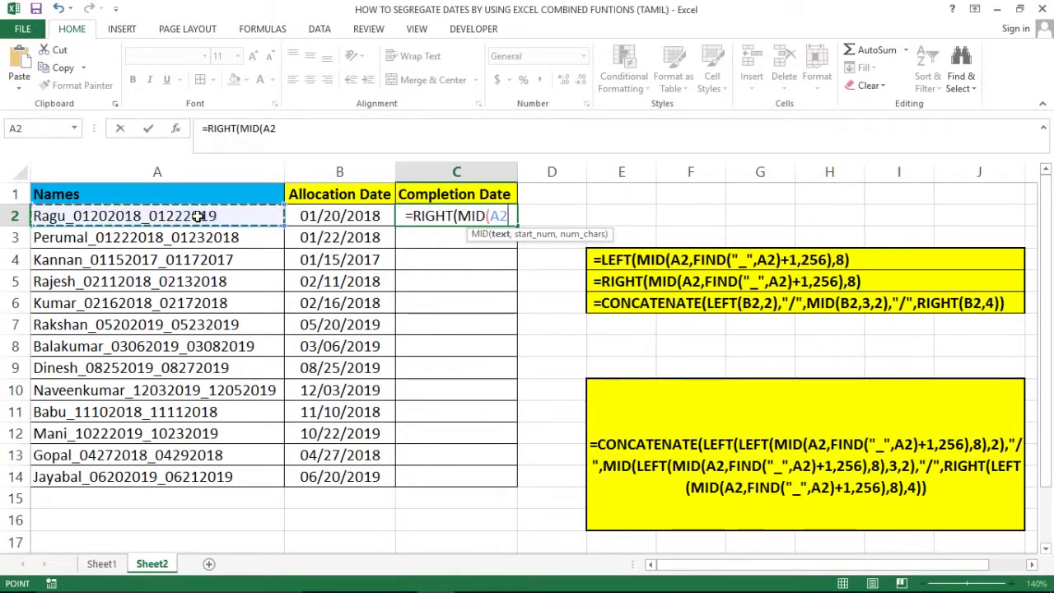
{"action": "type", "text": ","}
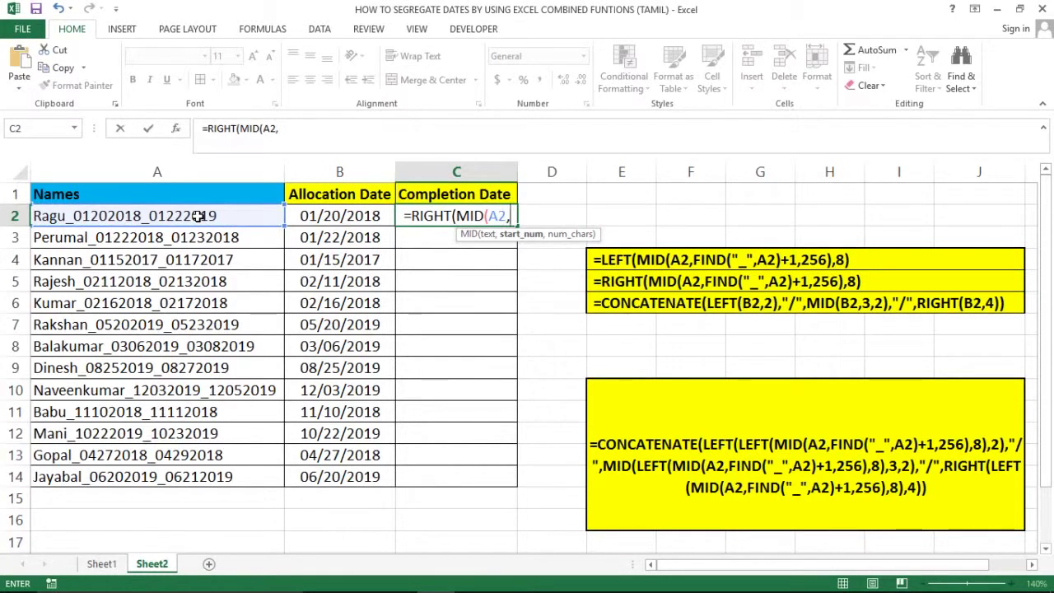
{"action": "type", "text": "find"}
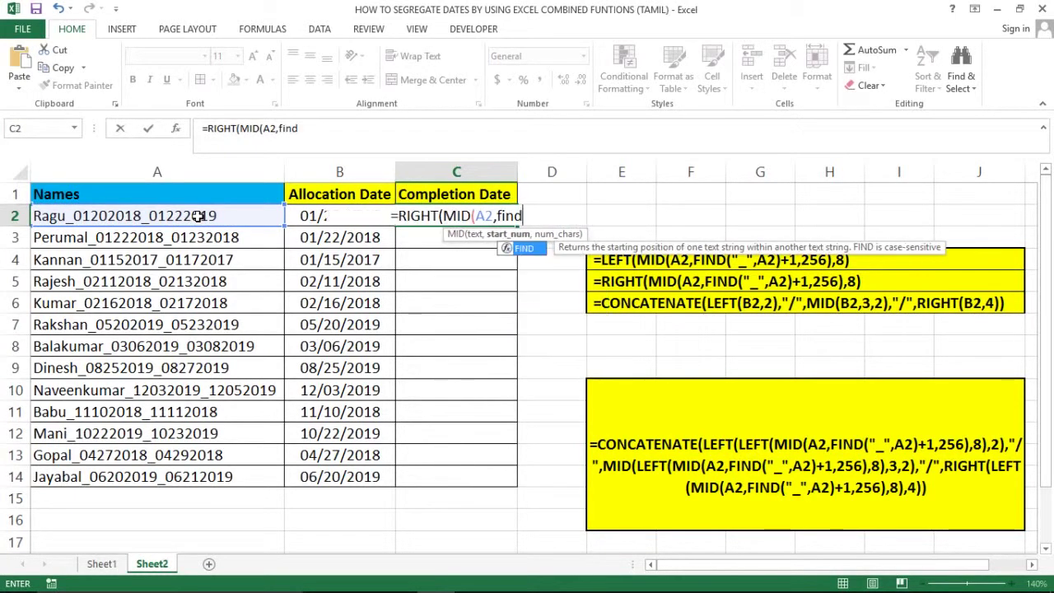
{"action": "key", "text": "Tab"}
{"action": "type", "text": "("}
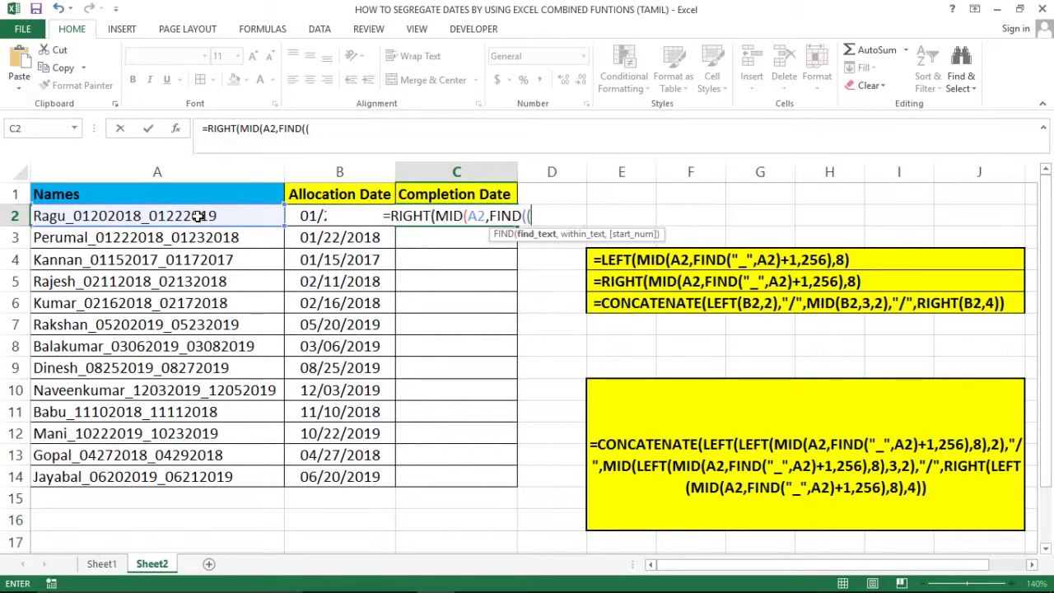
{"action": "key", "text": "BackSpace"}
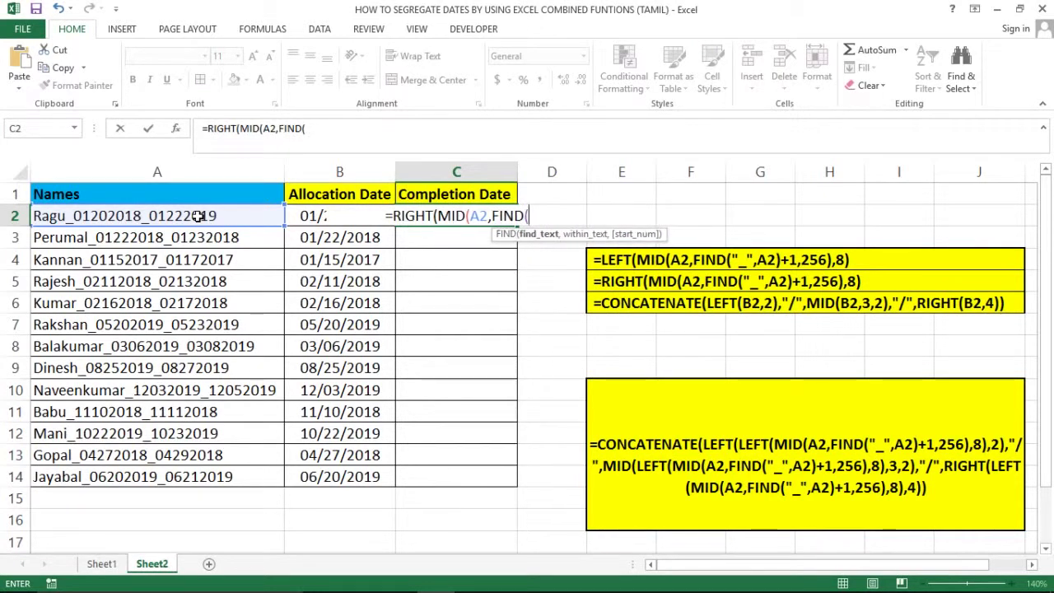
{"action": "type", "text": "\"_"}
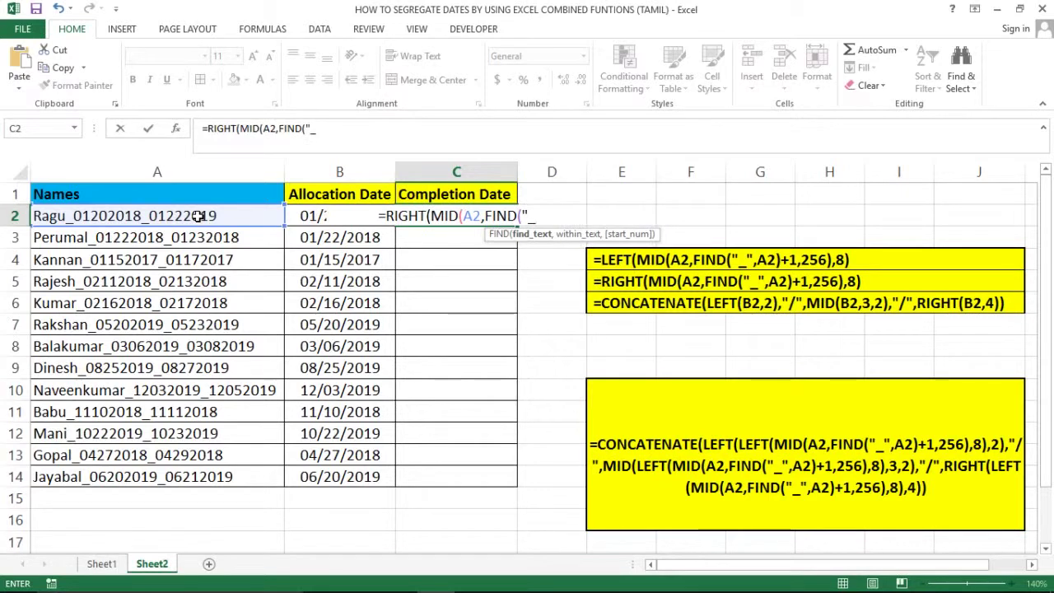
{"action": "type", "text": "\","}
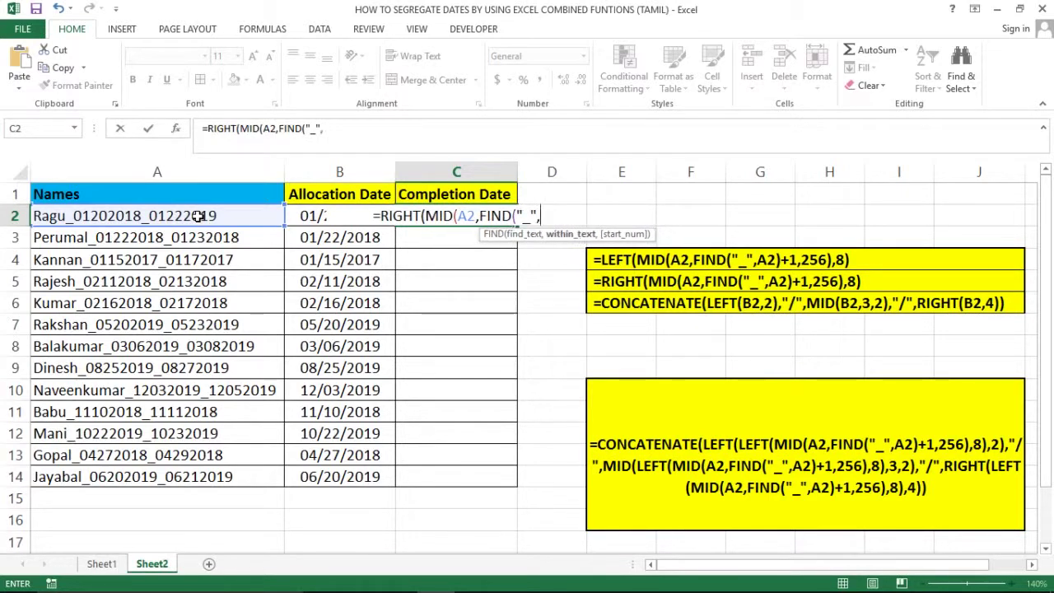
{"action": "type", "text": "a"}
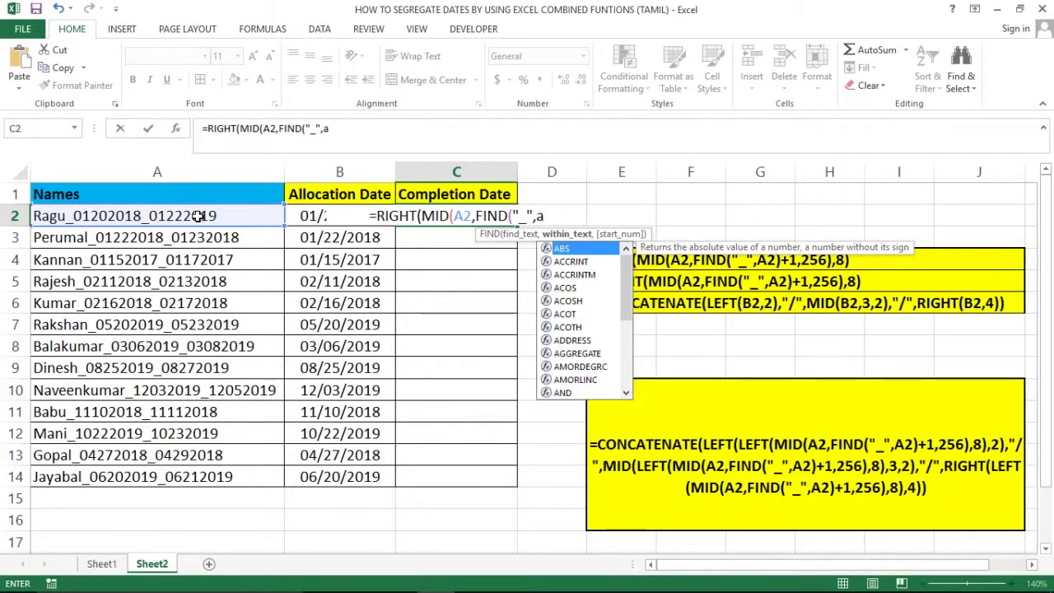
{"action": "key", "text": "BackSpace"}
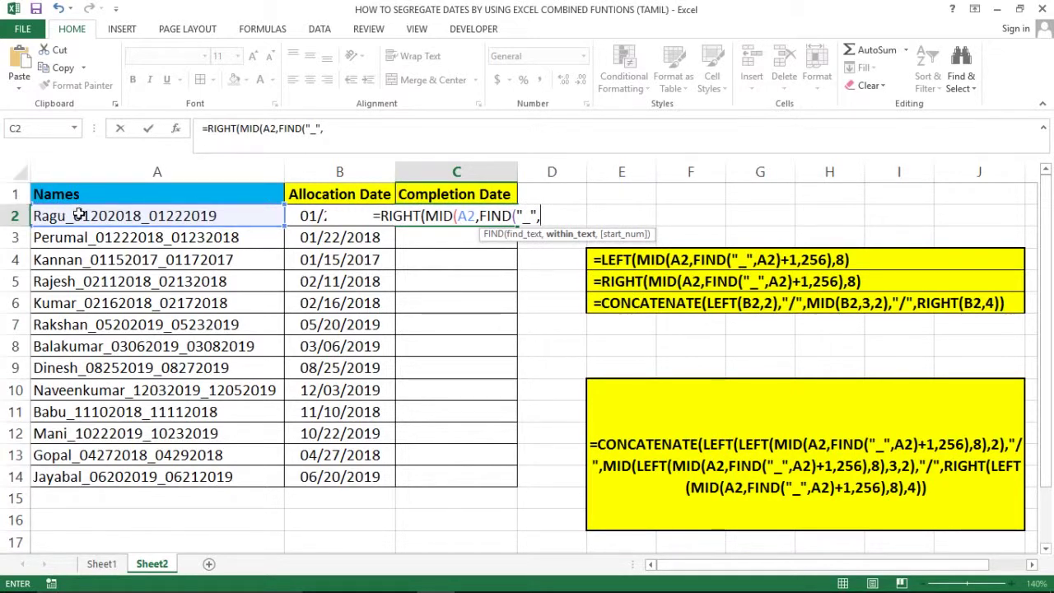
{"action": "left_click", "coordinate": [78, 214]}
{"action": "type", "text": ")"}
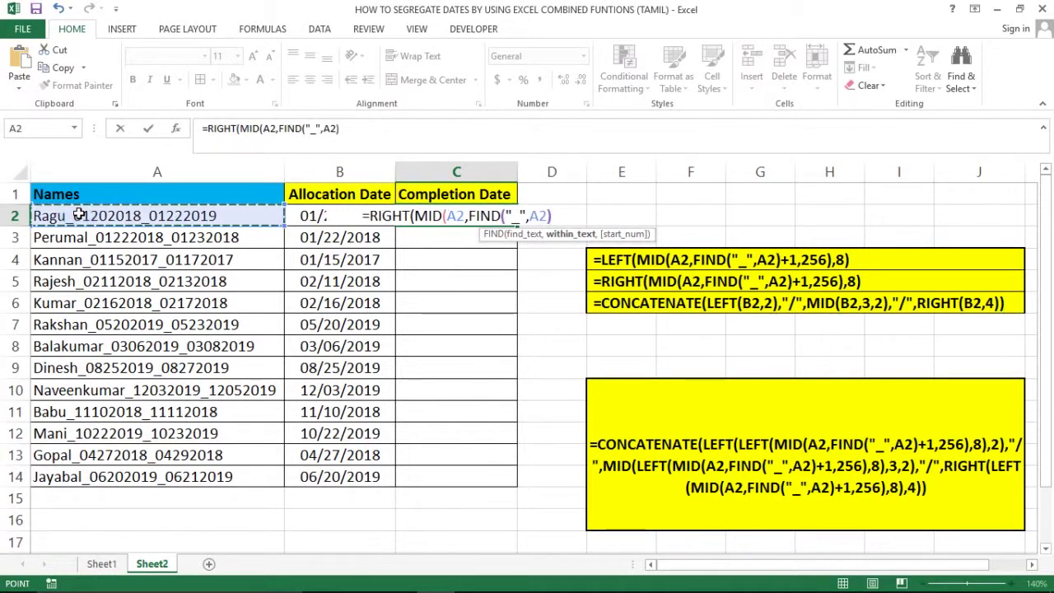
{"action": "type", "text": "+"}
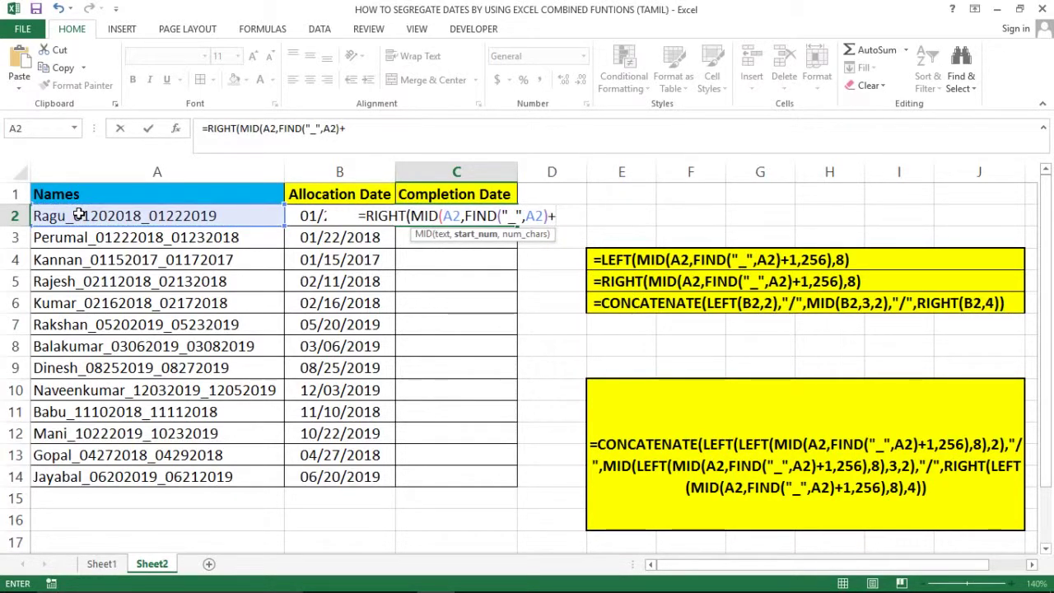
{"action": "type", "text": "1,"}
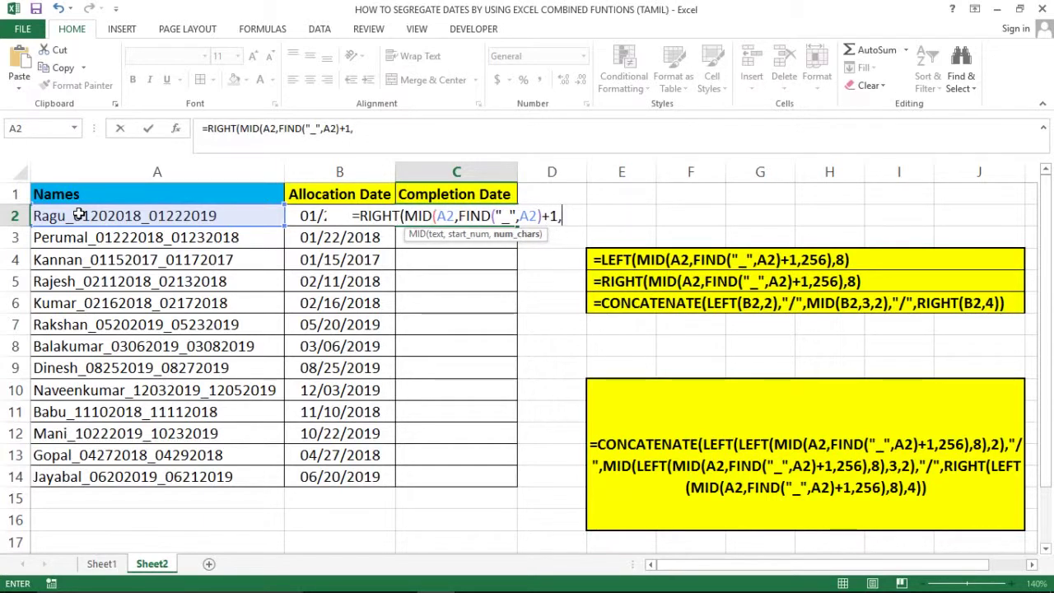
{"action": "type", "text": "256"}
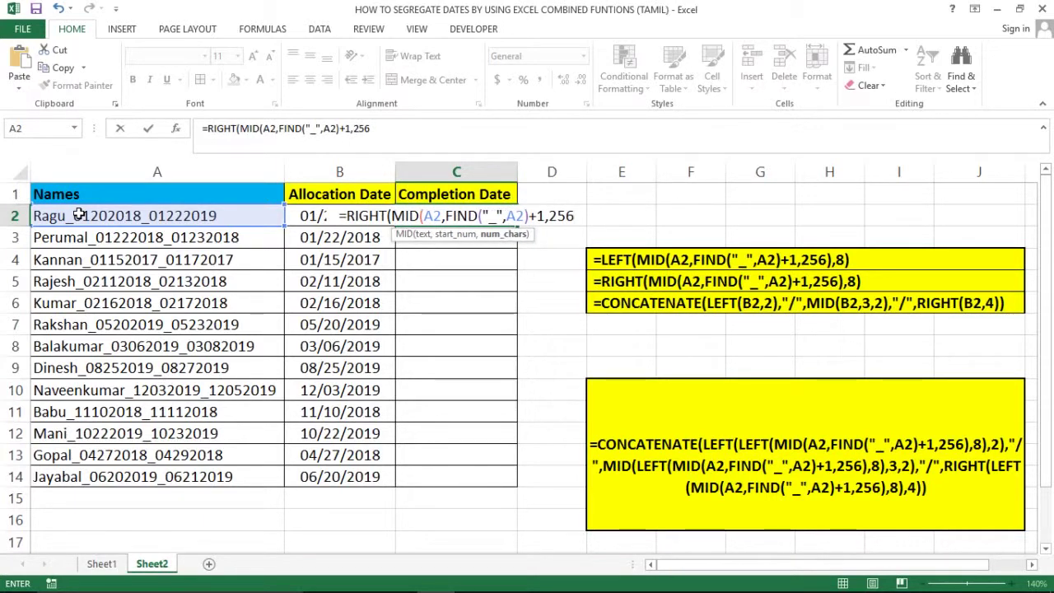
{"action": "type", "text": "),"}
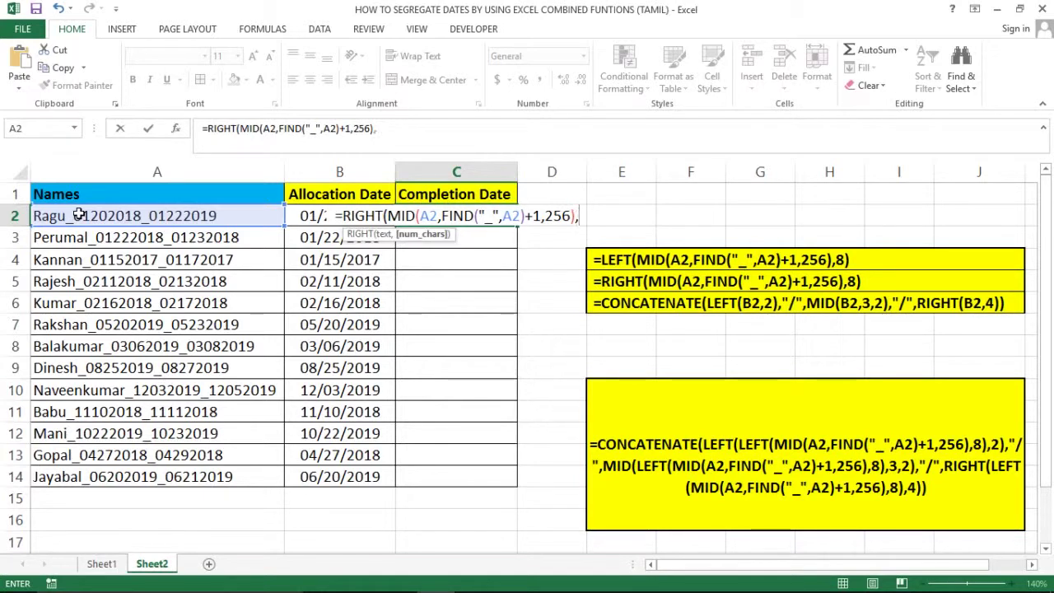
{"action": "type", "text": "8)"}
{"action": "key", "text": "Return"}
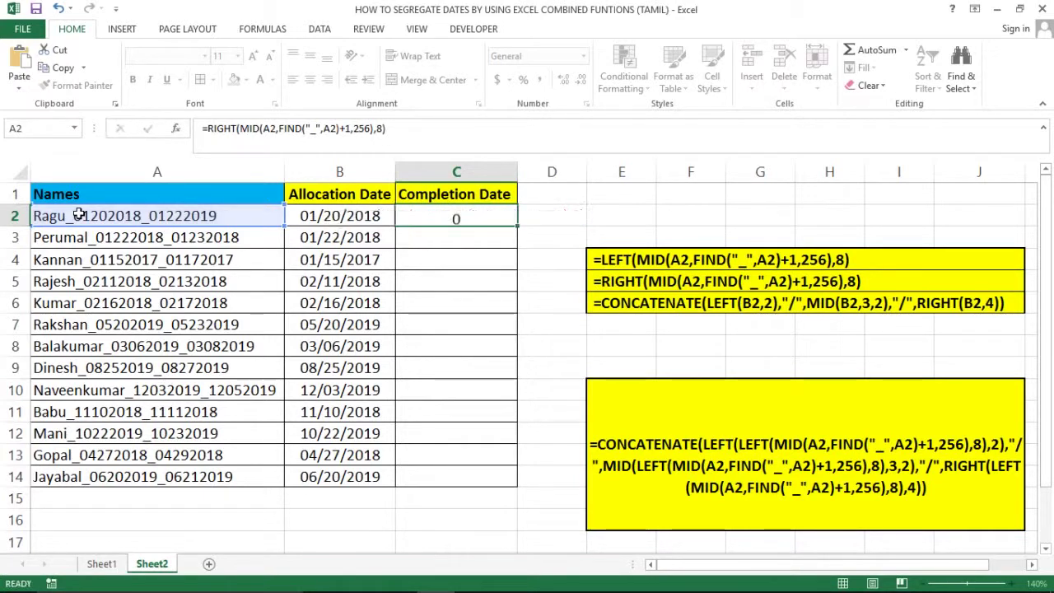
Inspect A2's name text and highlight its completion-date digits
{"action": "left_click", "coordinate": [453, 215]}
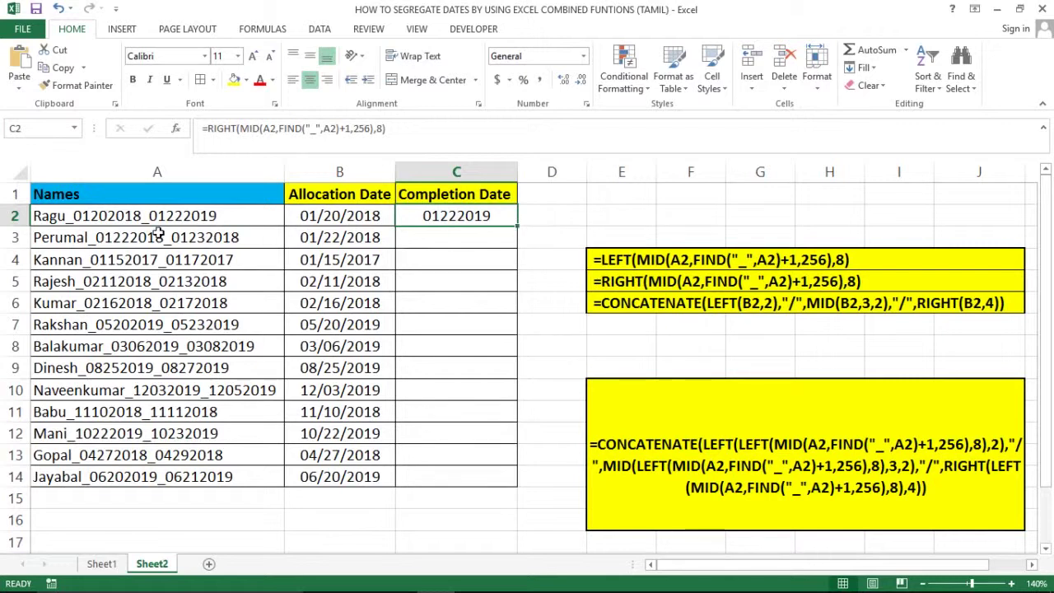
{"action": "left_click", "coordinate": [175, 171]}
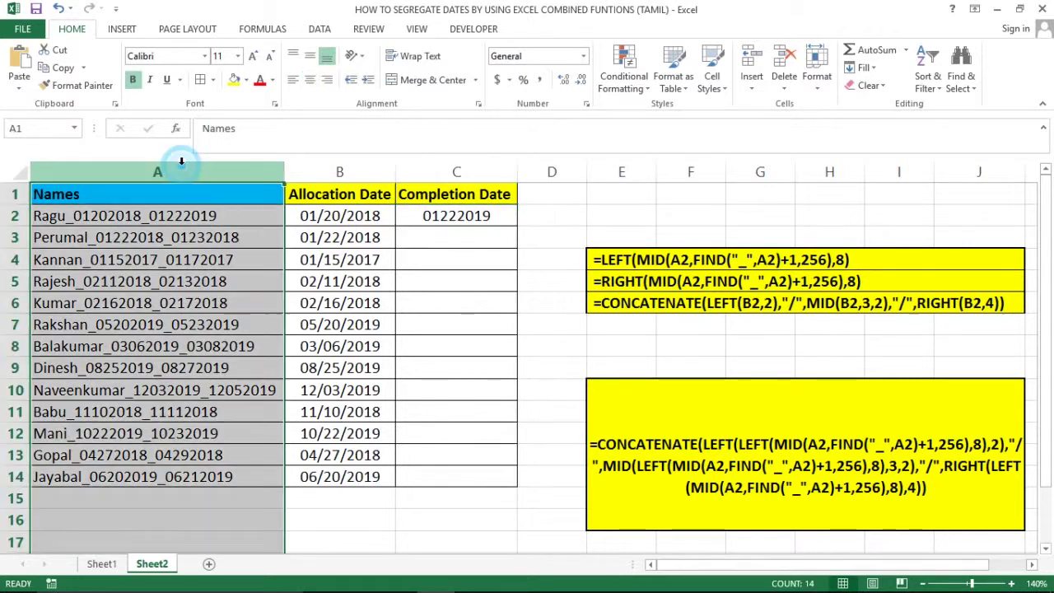
{"action": "left_click", "coordinate": [162, 216]}
{"action": "double_click", "coordinate": [153, 216]}
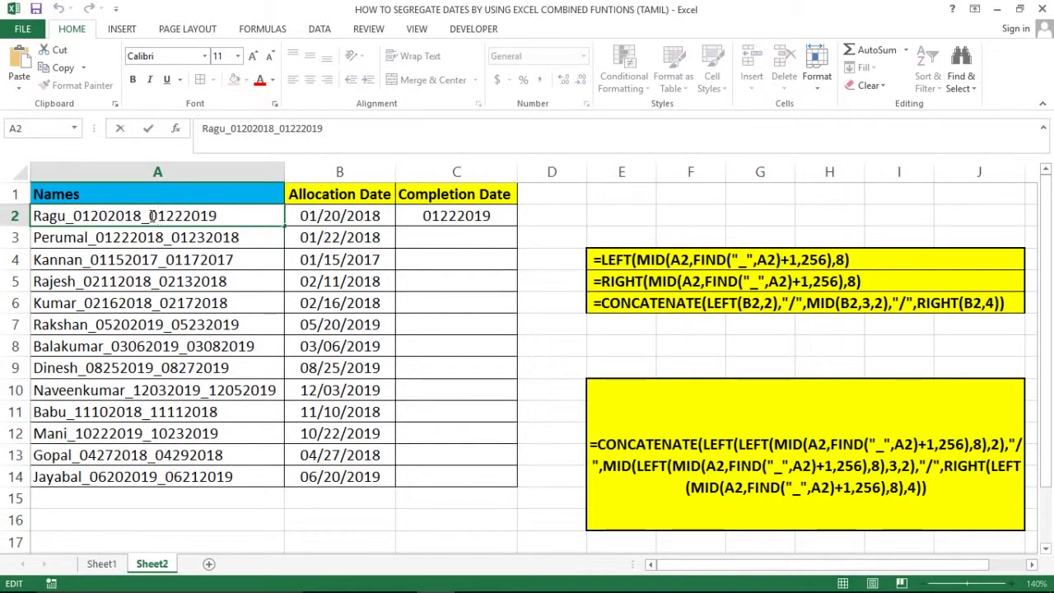
{"action": "left_click_drag", "start_coordinate": [149, 216], "coordinate": [259, 234]}
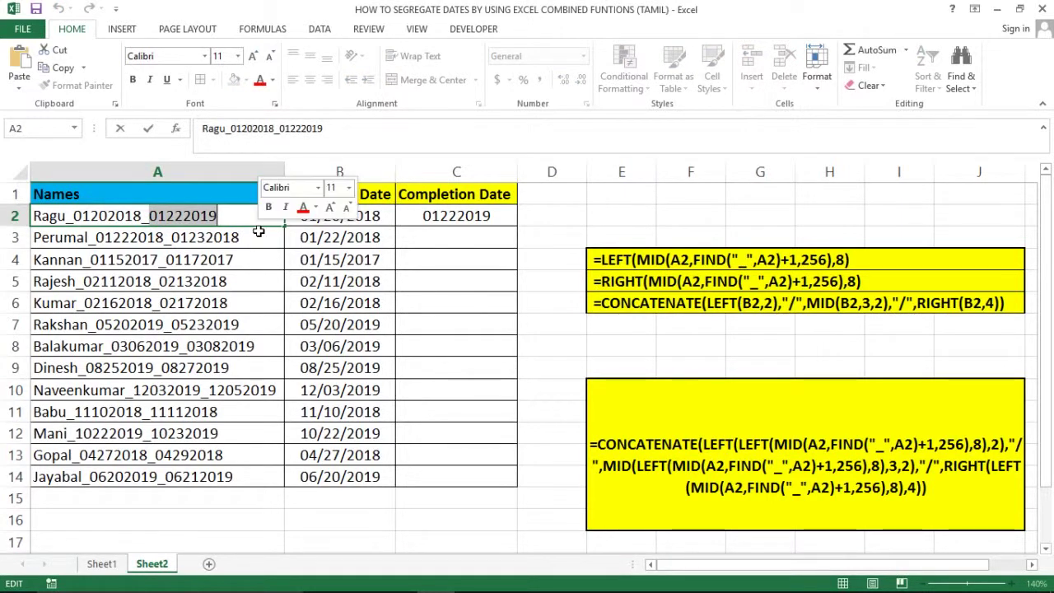
{"action": "key", "text": "Escape"}
Review C2's RIGHT formula, commit it unchanged, and reopen it for editing
{"action": "left_click", "coordinate": [435, 221]}
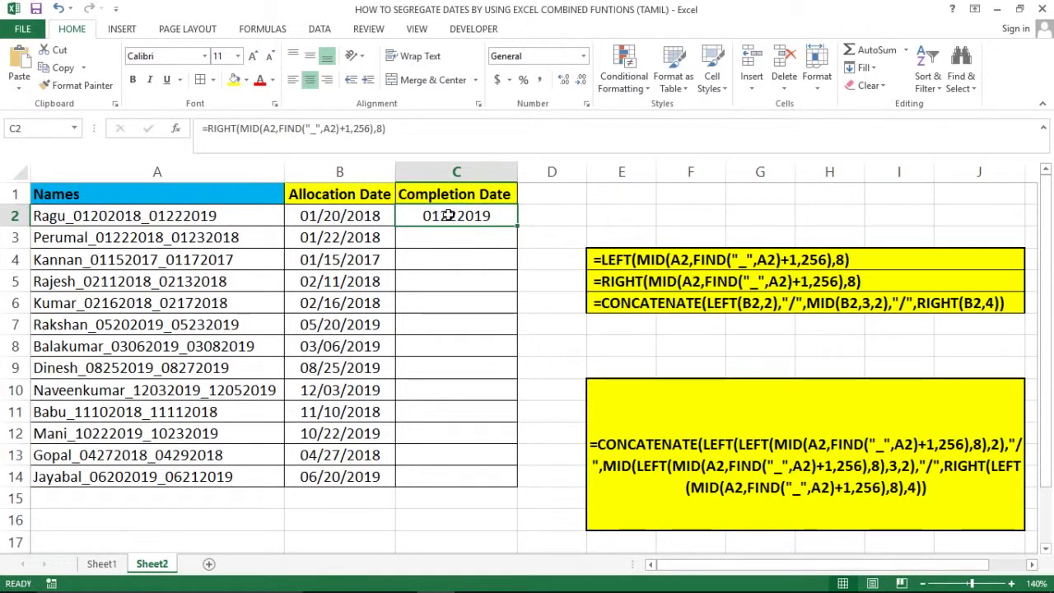
{"action": "double_click", "coordinate": [448, 216]}
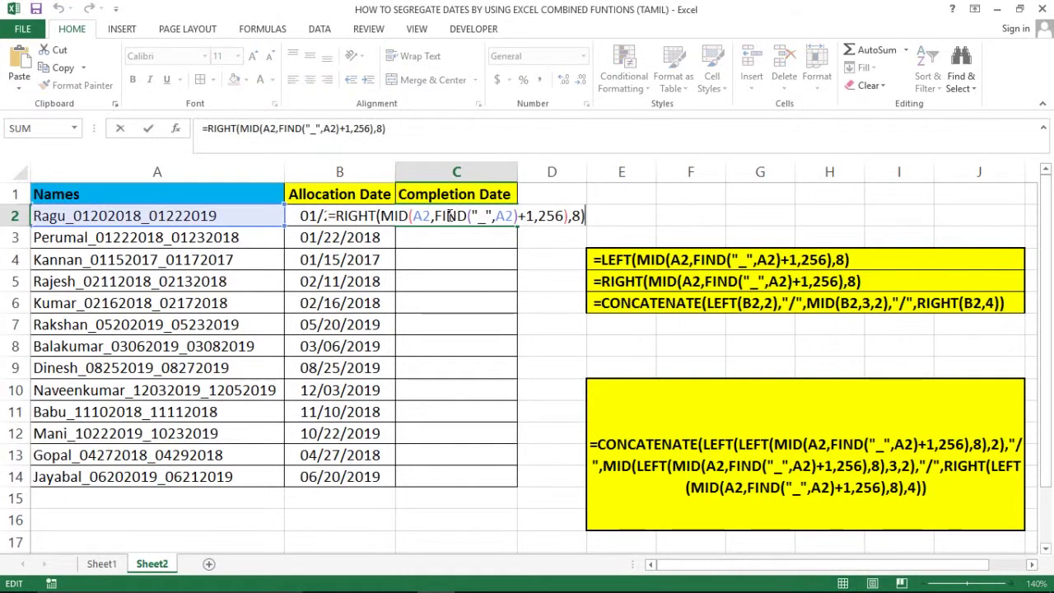
{"action": "key", "text": "shift+Left"}
{"action": "key", "text": "shift+Left"}
{"action": "key", "text": "shift+Left"}
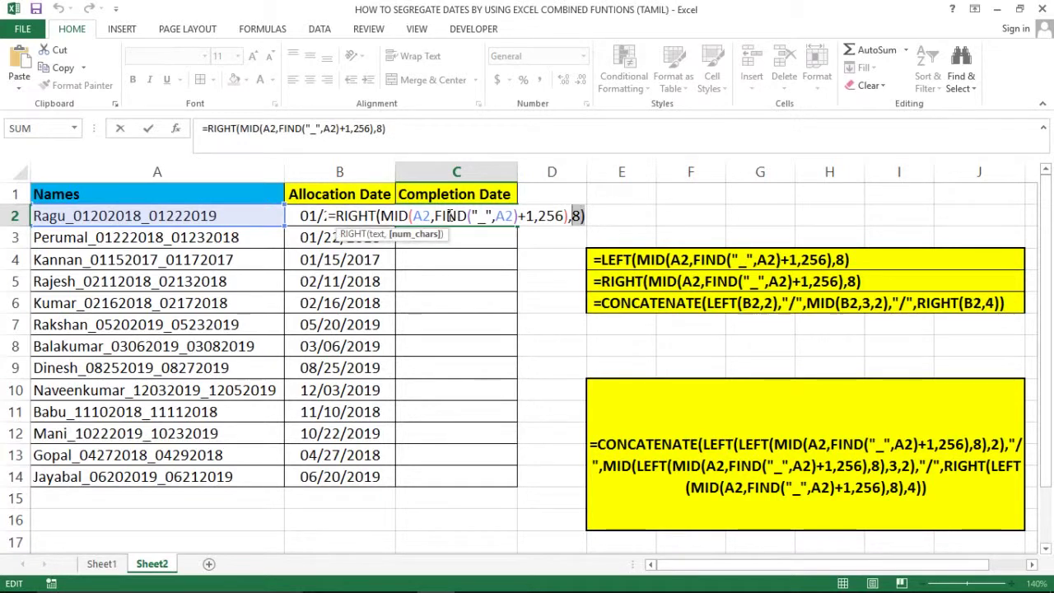
{"action": "key", "text": "shift+Left"}
{"action": "key", "text": "shift+Left"}
{"action": "key", "text": "shift+Left"}
{"action": "key", "text": "shift+Left"}
{"action": "key", "text": "shift+Left"}
{"action": "key", "text": "shift+Left"}
{"action": "key", "text": "shift+Left"}
{"action": "key", "text": "shift+Left"}
{"action": "key", "text": "ctrl+c"}
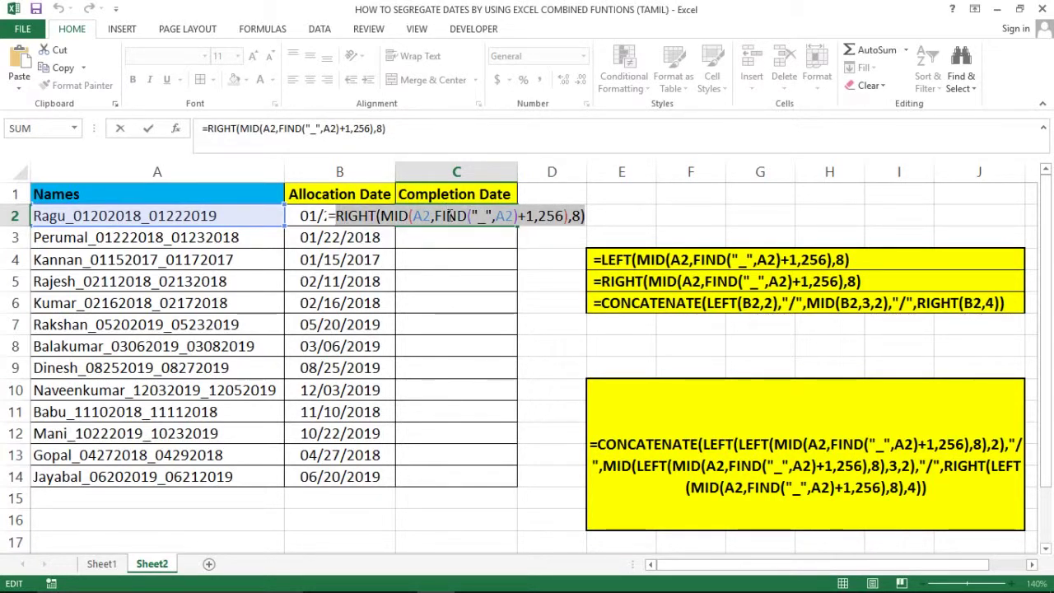
{"action": "key", "text": "ctrl+Return"}
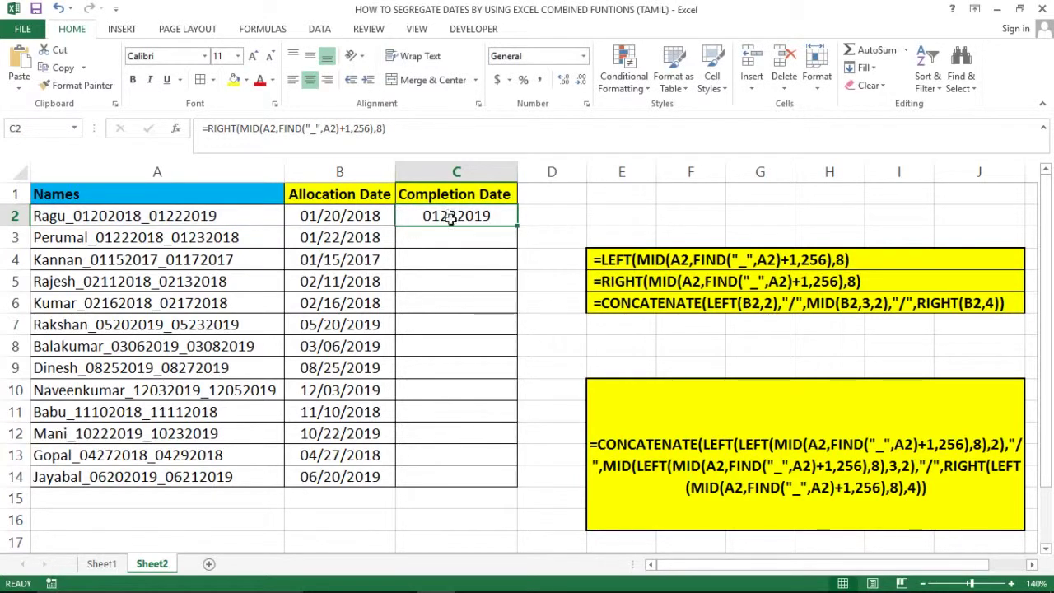
{"action": "double_click", "coordinate": [448, 216]}
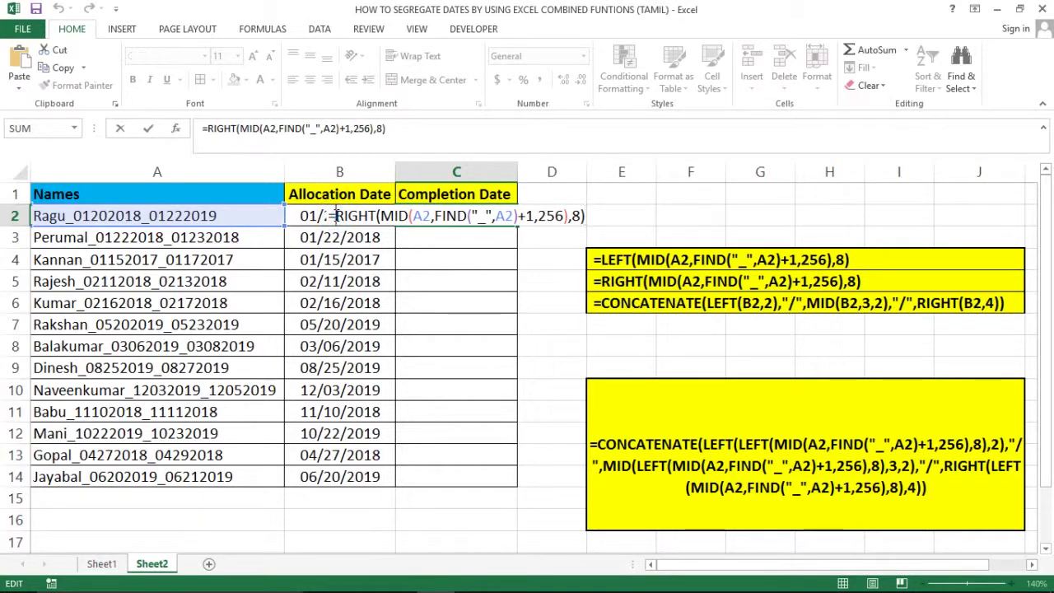
Wrap C2's extraction in CONCATENATE(LEFT(...,2),"/") so it shows 01/
{"action": "type", "text": "conc"}
{"action": "key", "text": "Tab"}
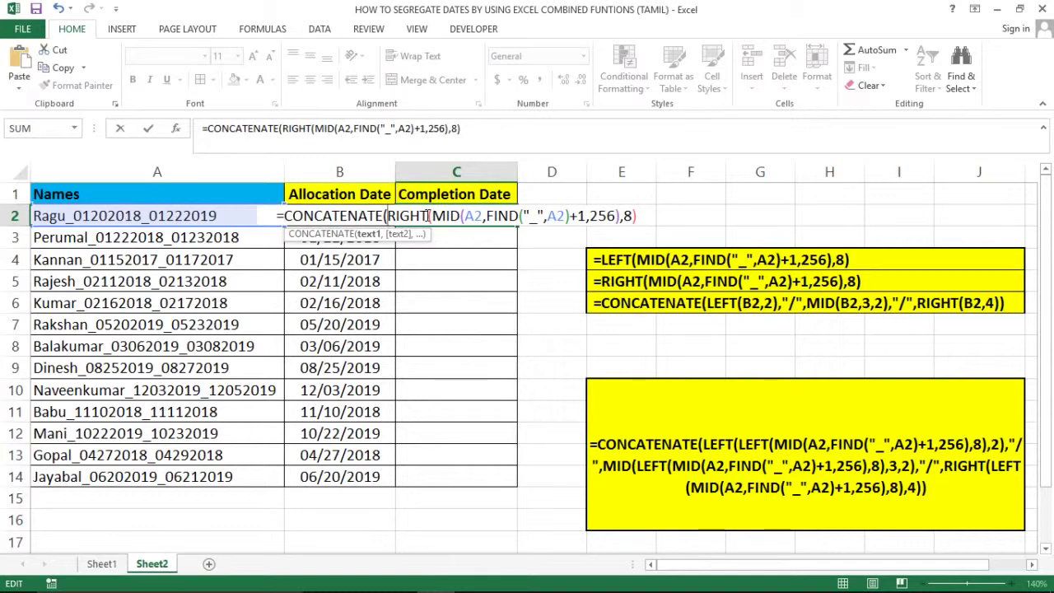
{"action": "type", "text": "left"}
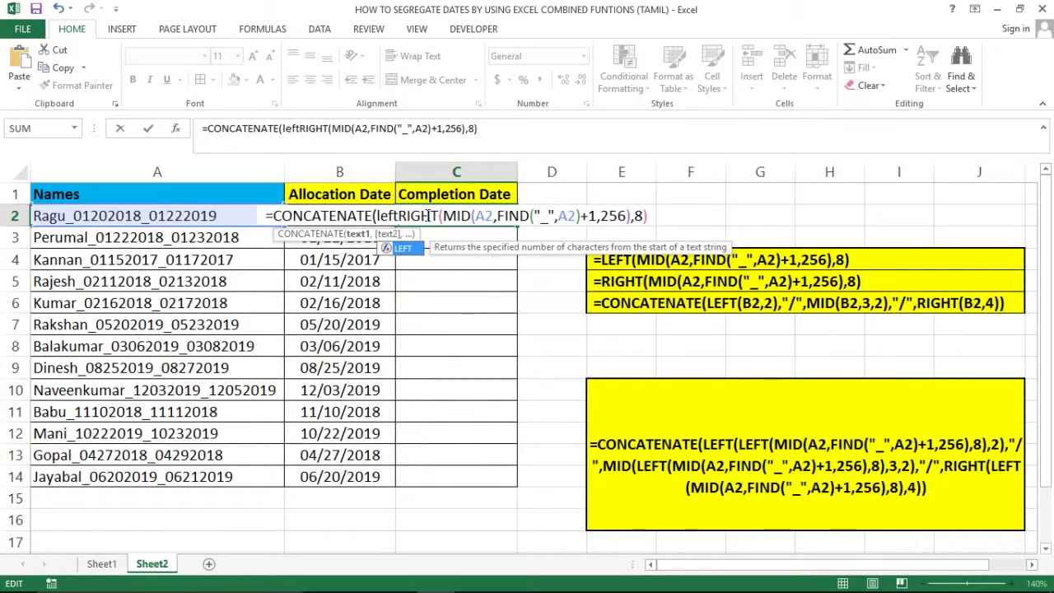
{"action": "key", "text": "Tab"}
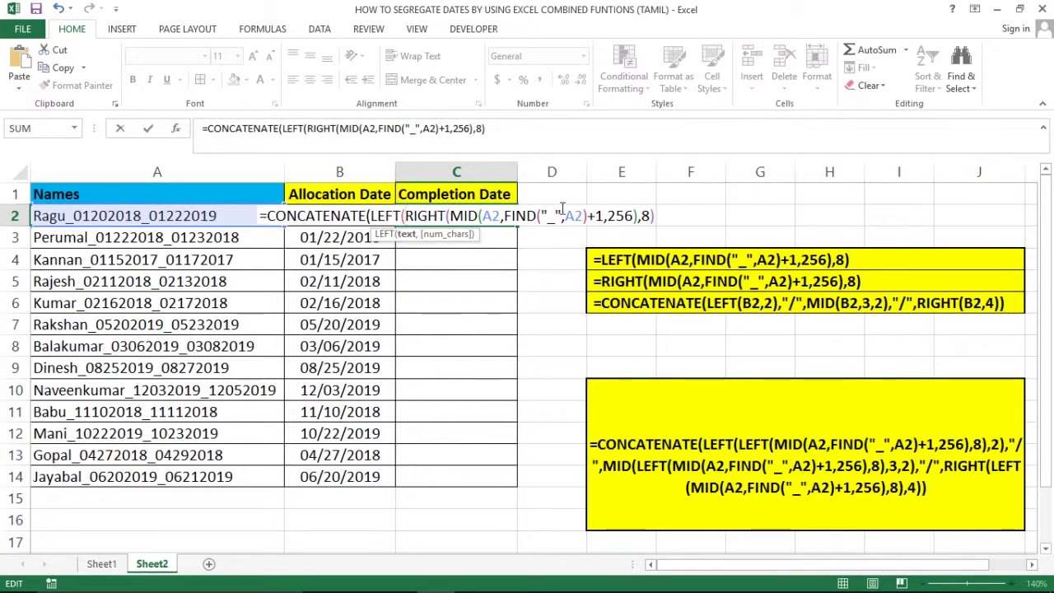
{"action": "left_click", "coordinate": [658, 216]}
{"action": "type", "text": ","}
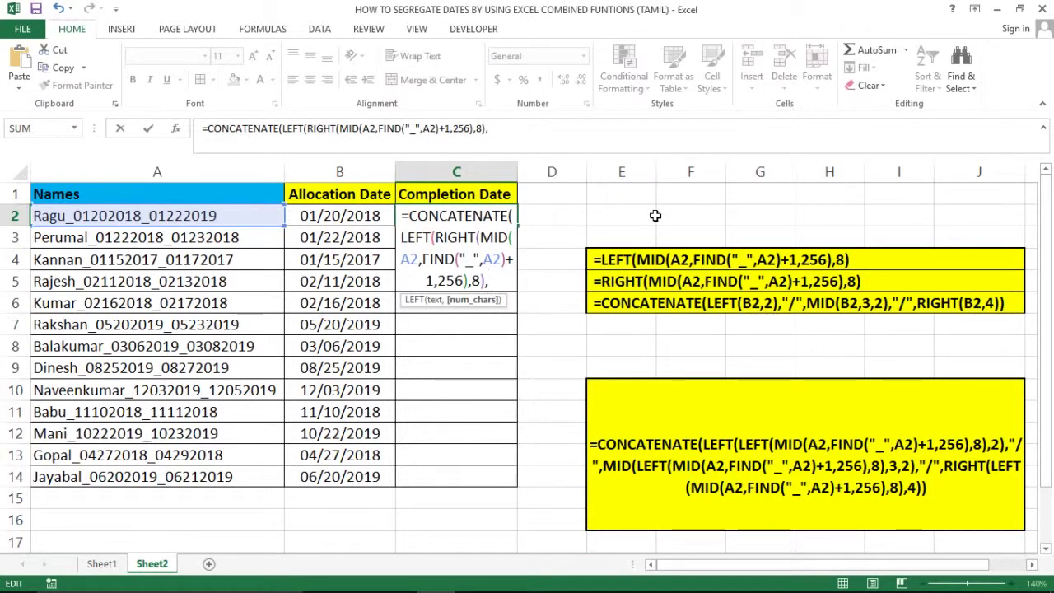
{"action": "type", "text": "2"}
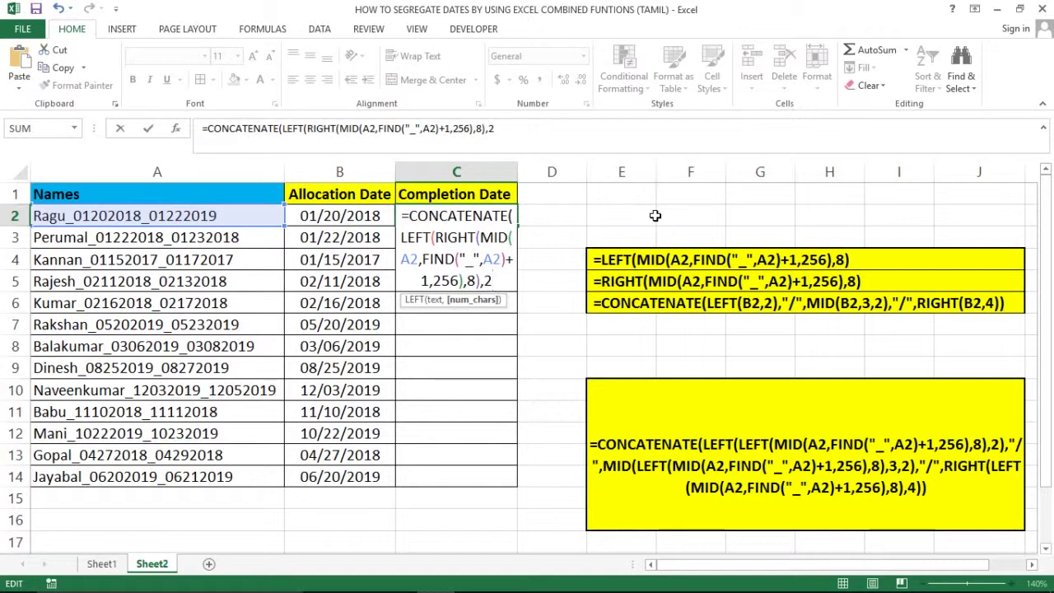
{"action": "type", "text": ")"}
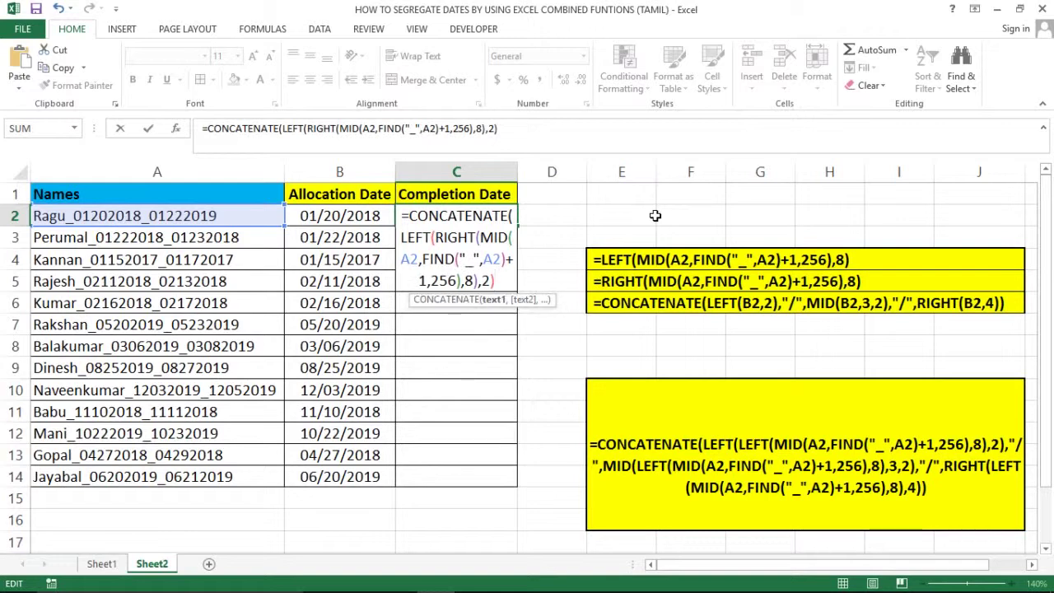
{"action": "type", "text": ",\""}
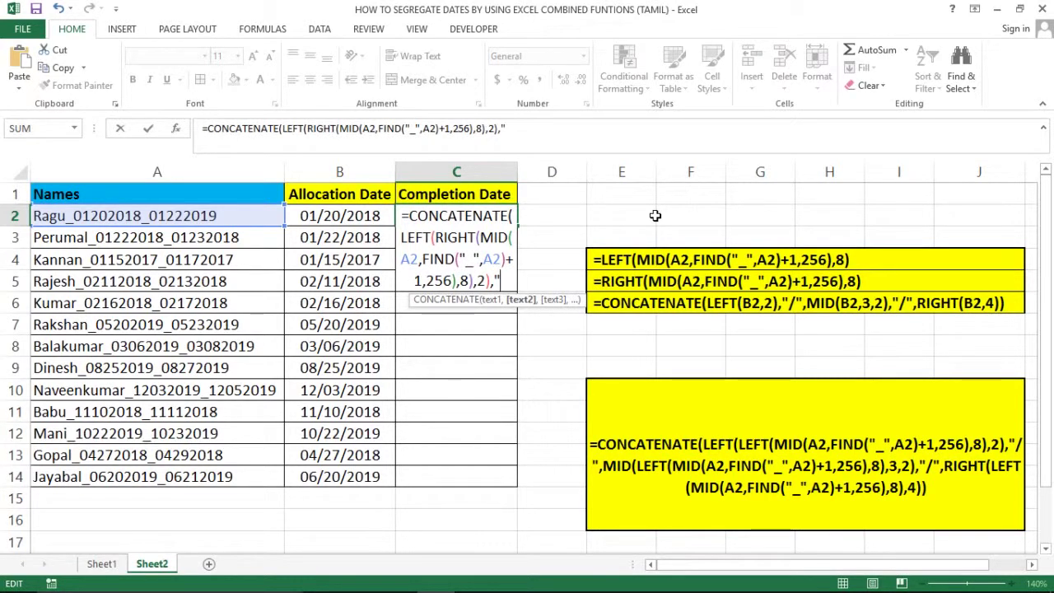
{"action": "type", "text": "/\""}
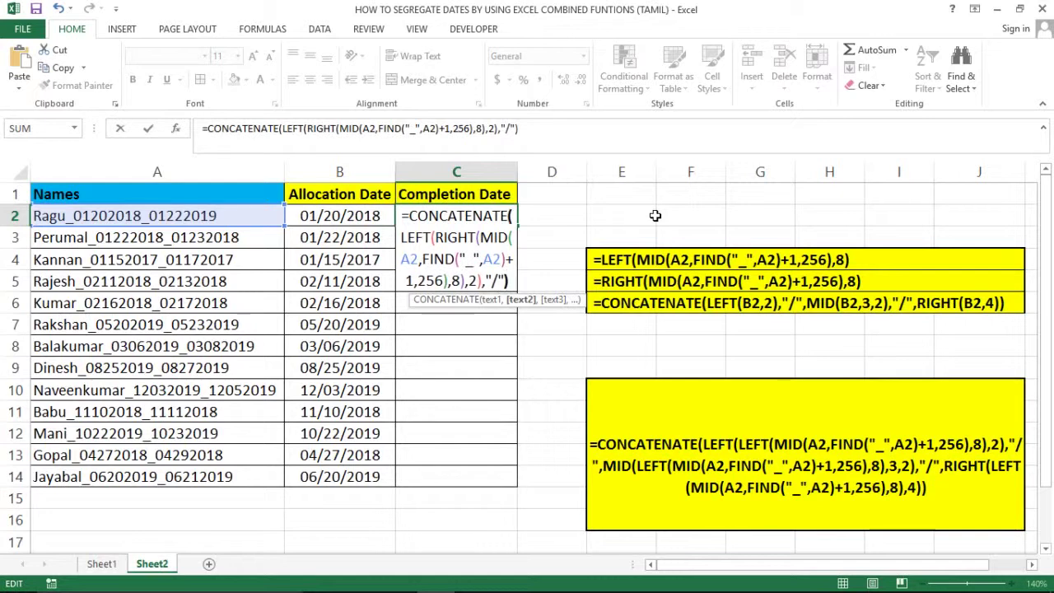
{"action": "key", "text": "Return"}
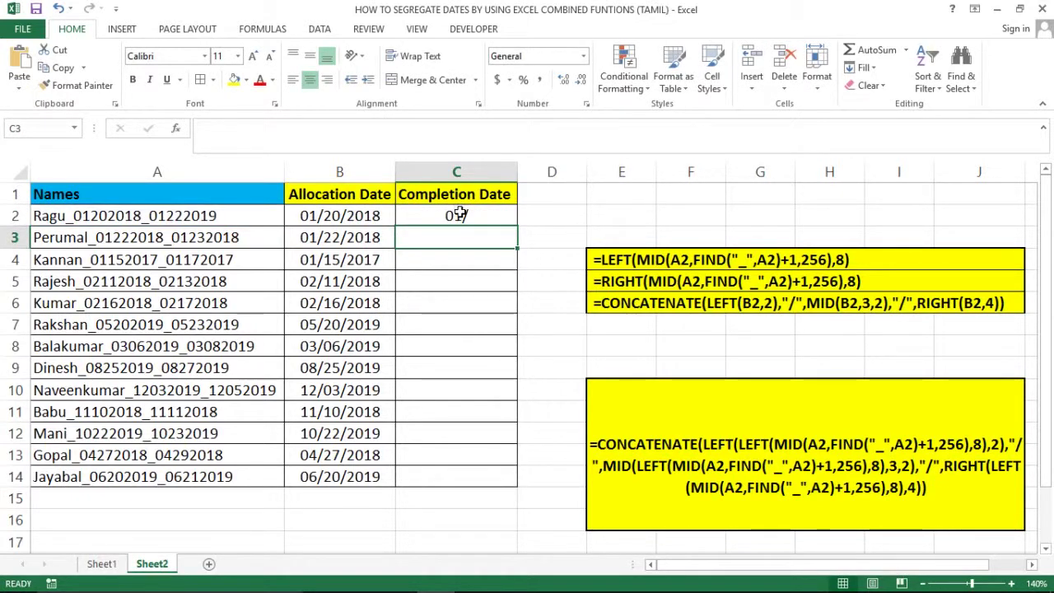
Add MID(RIGHT(MID(...),8),3,2),"/" to the CONCATENATE so C2 shows 01/22/
{"action": "left_click", "coordinate": [455, 212]}
{"action": "double_click", "coordinate": [466, 215]}
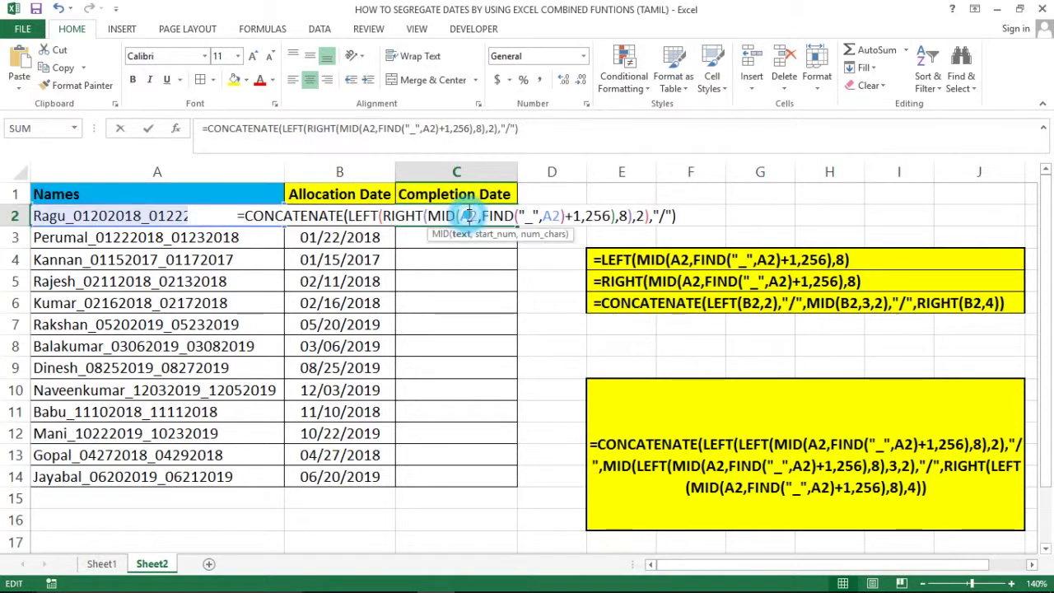
{"action": "left_click", "coordinate": [677, 214]}
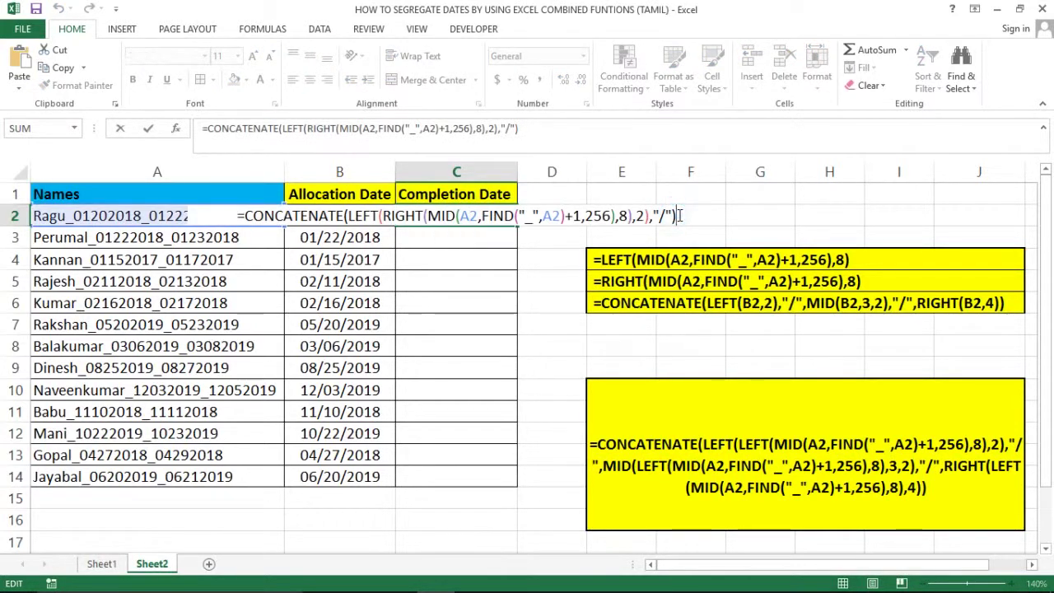
{"action": "key", "text": "BackSpace"}
{"action": "type", "text": ","}
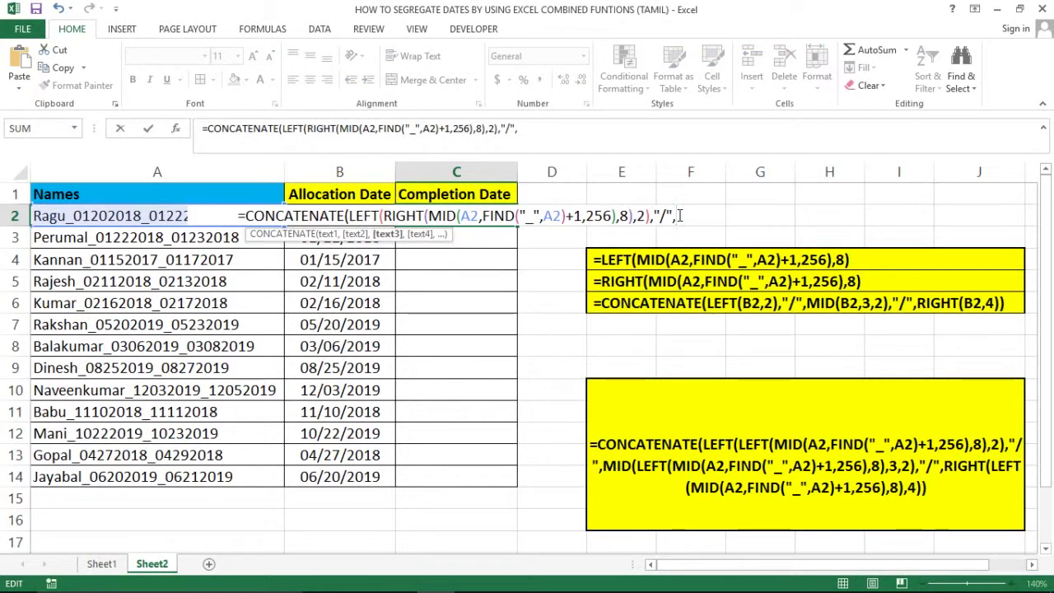
{"action": "type", "text": "MID("}
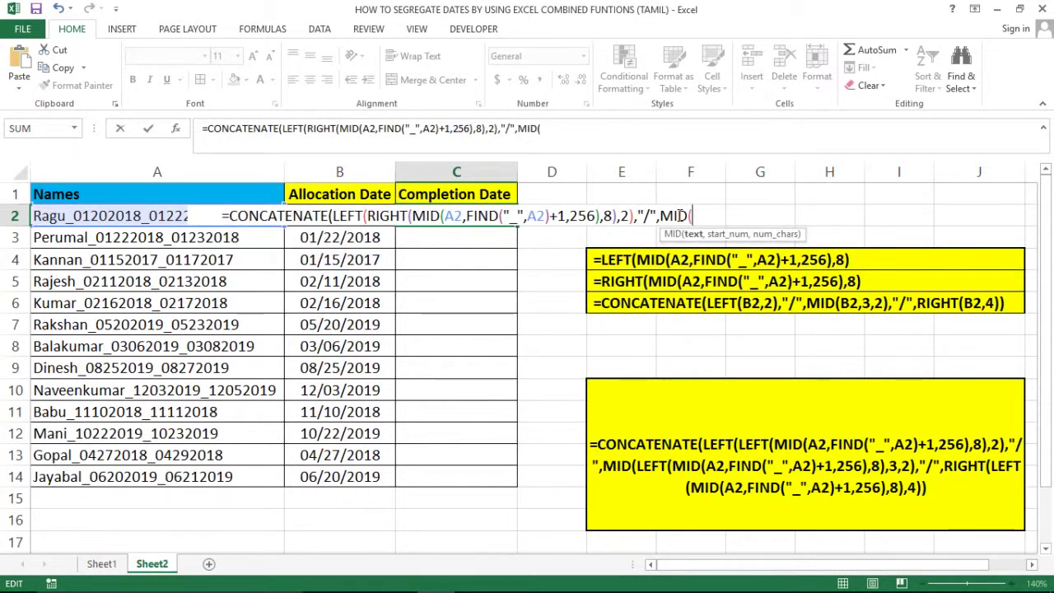
{"action": "key", "text": "ctrl+v"}
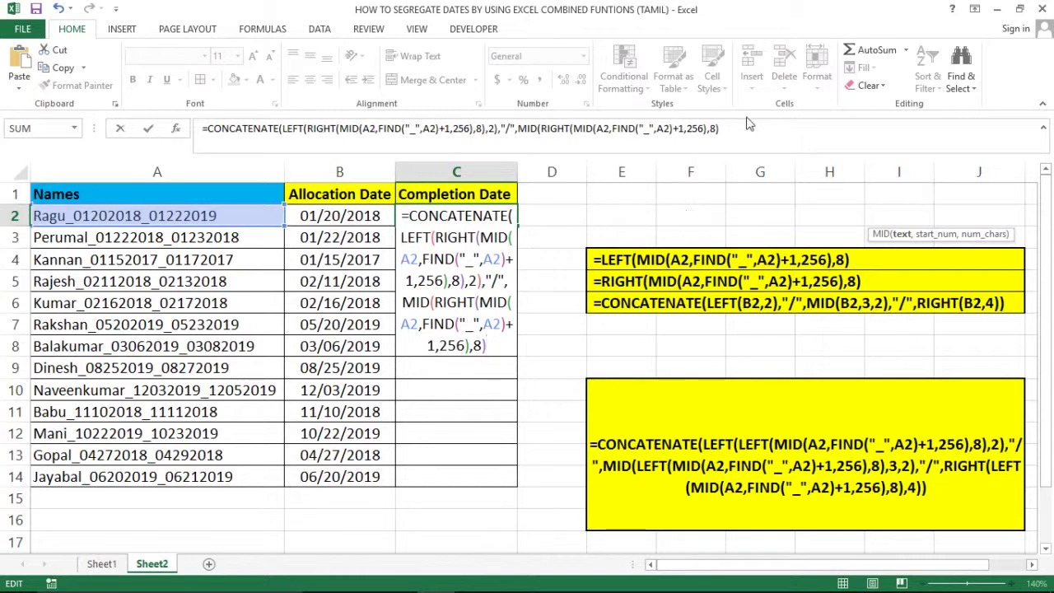
{"action": "triple_click", "coordinate": [721, 129]}
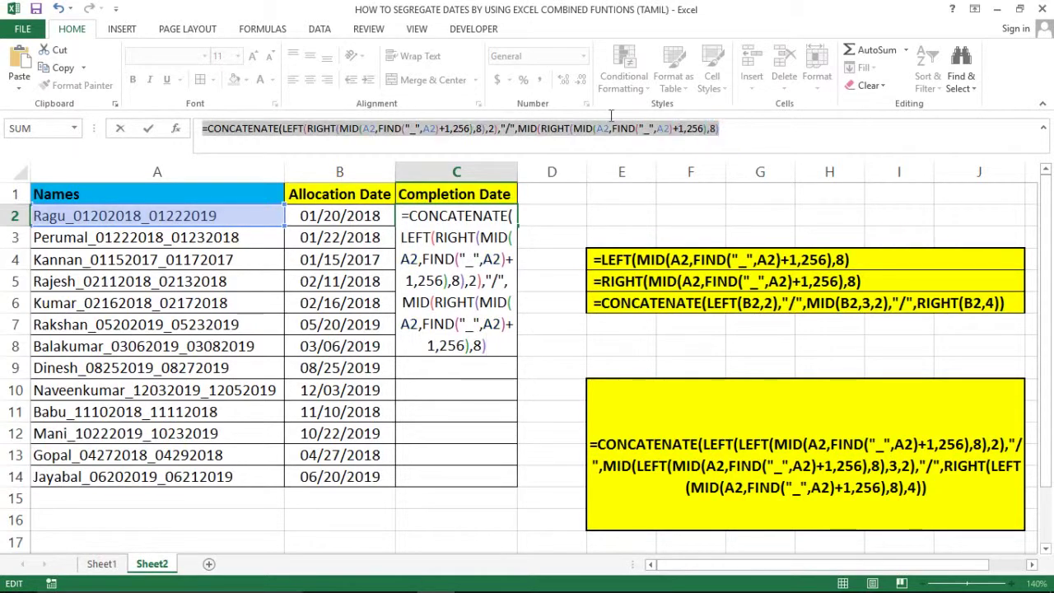
{"action": "left_click", "coordinate": [730, 129]}
{"action": "type", "text": ")"}
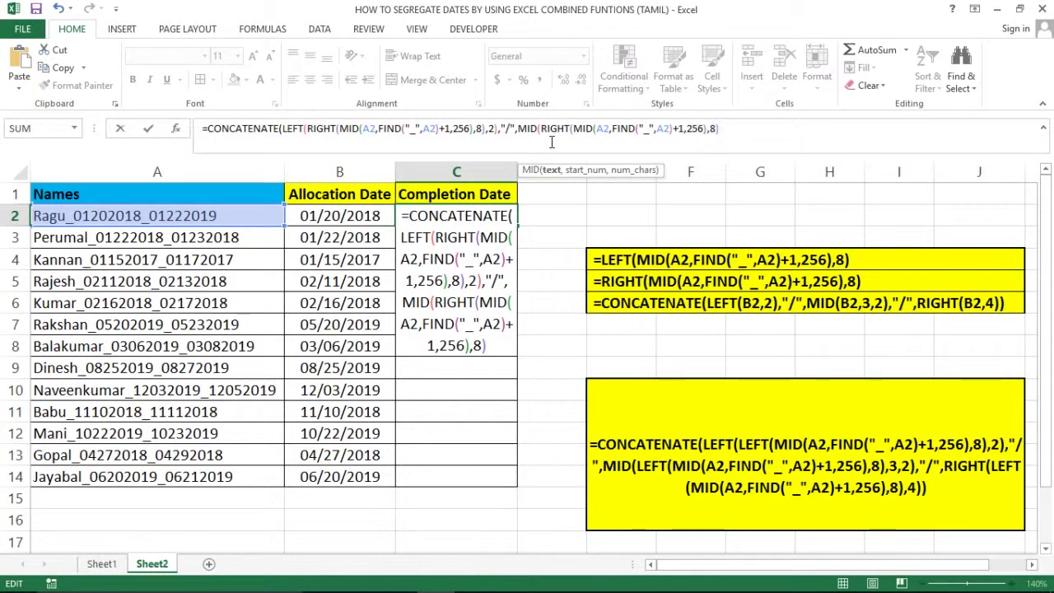
{"action": "left_click", "coordinate": [517, 128], "text": "shift"}
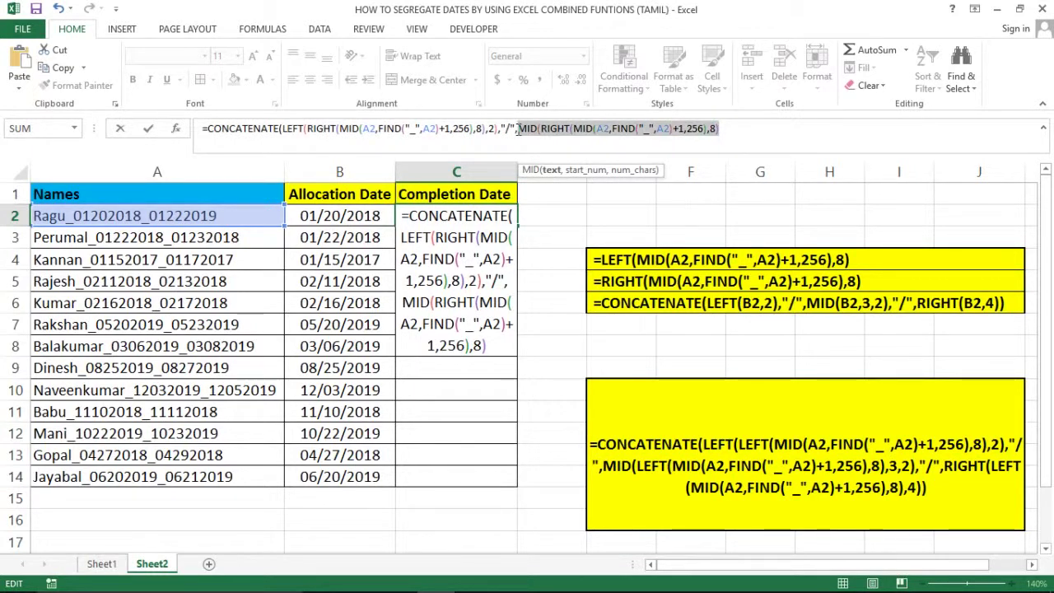
{"action": "left_click", "coordinate": [494, 344]}
{"action": "type", "text": ","}
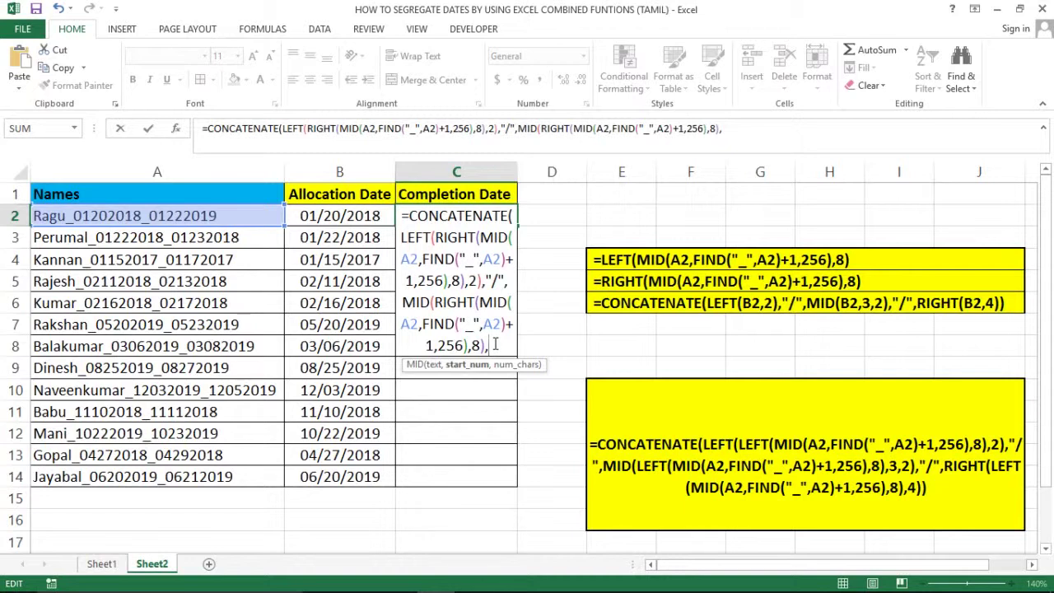
{"action": "type", "text": "3"}
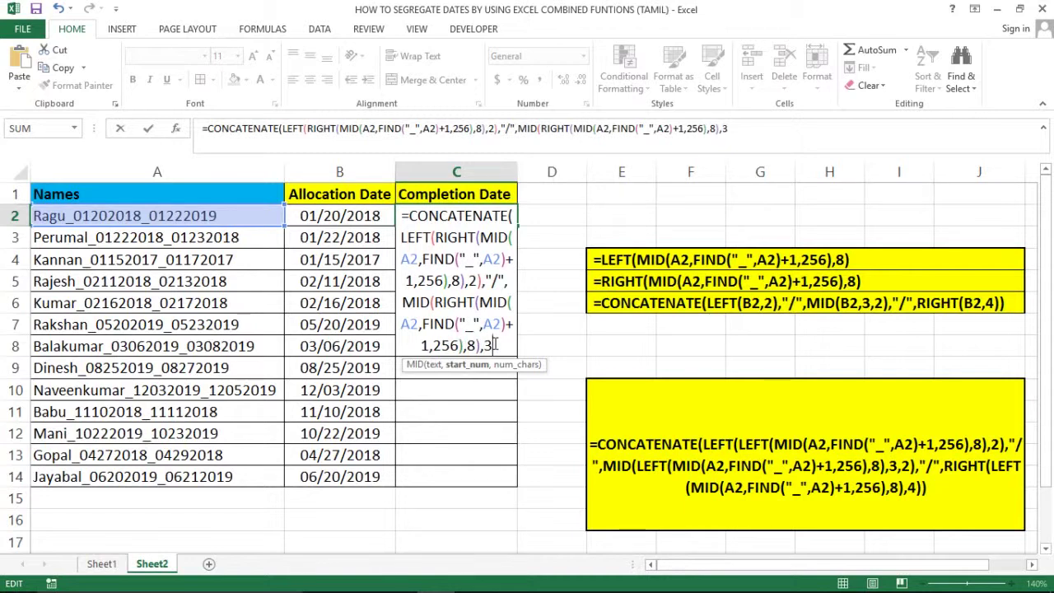
{"action": "type", "text": ",2"}
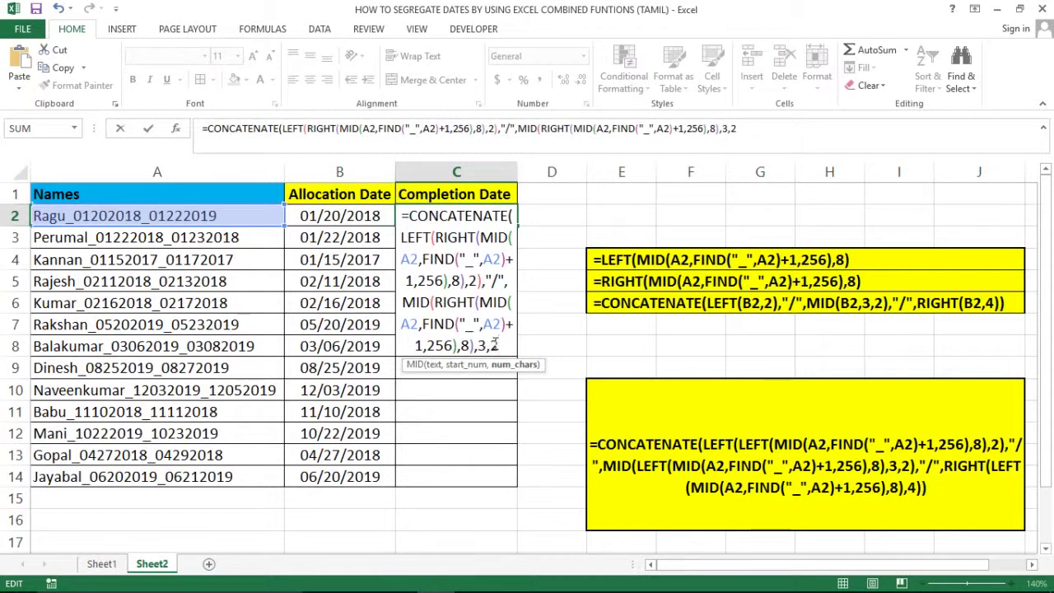
{"action": "type", "text": ")"}
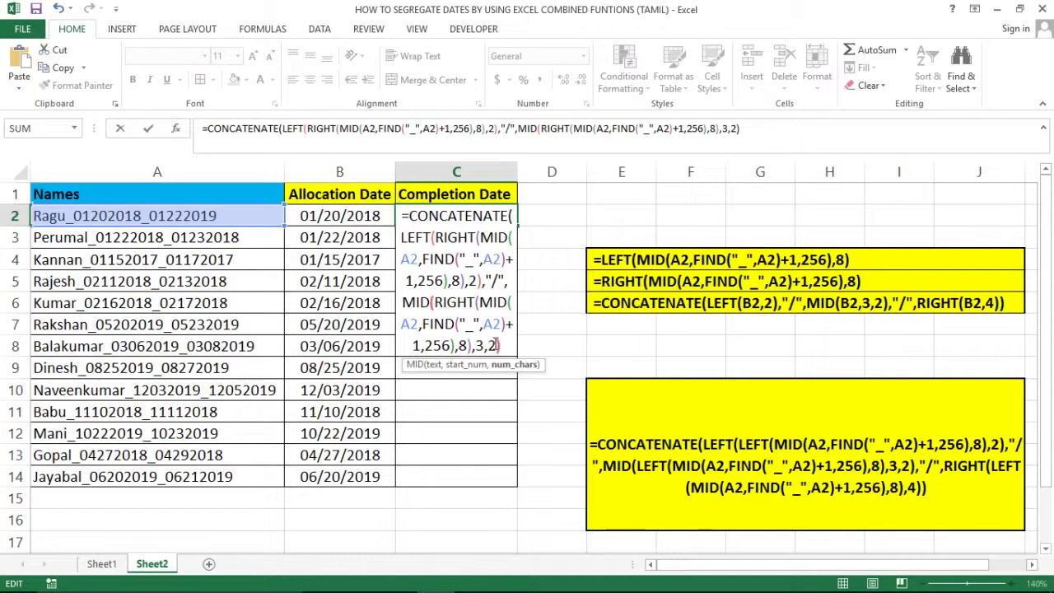
{"action": "type", "text": ",\""}
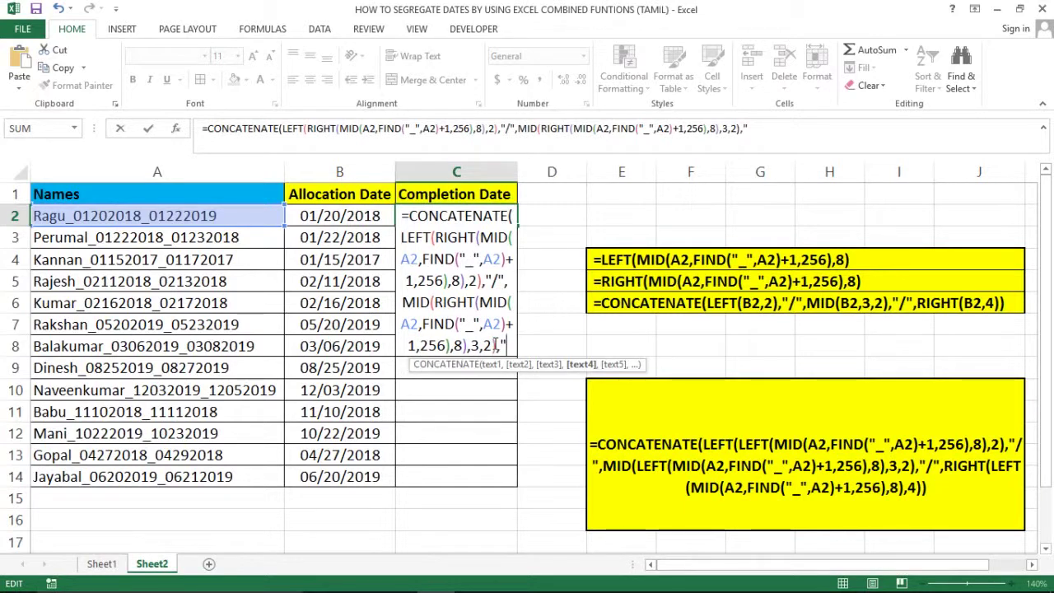
{"action": "type", "text": "/\""}
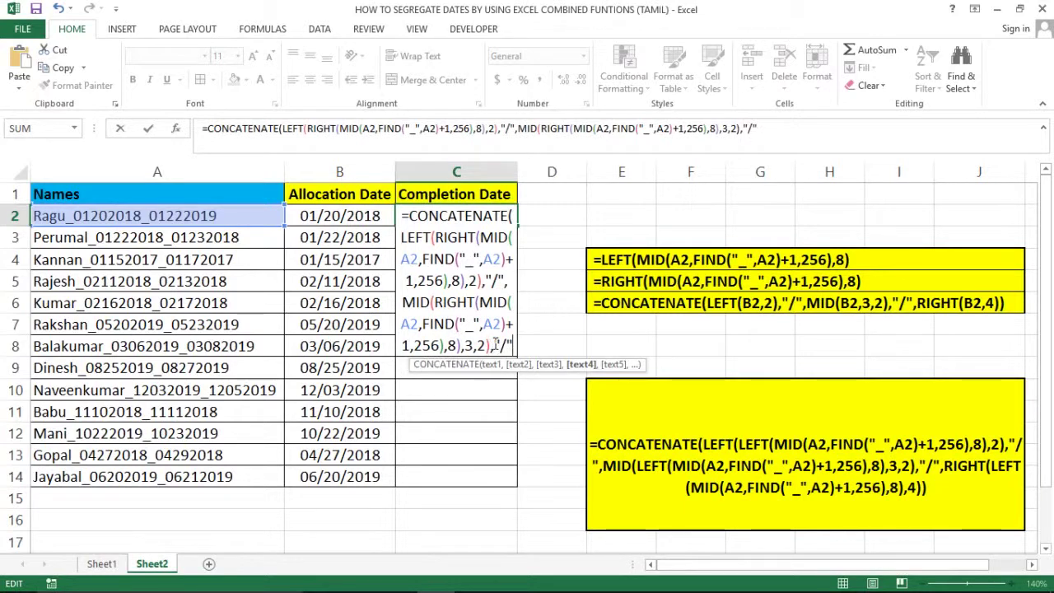
{"action": "type", "text": ")"}
{"action": "key", "text": "Return"}
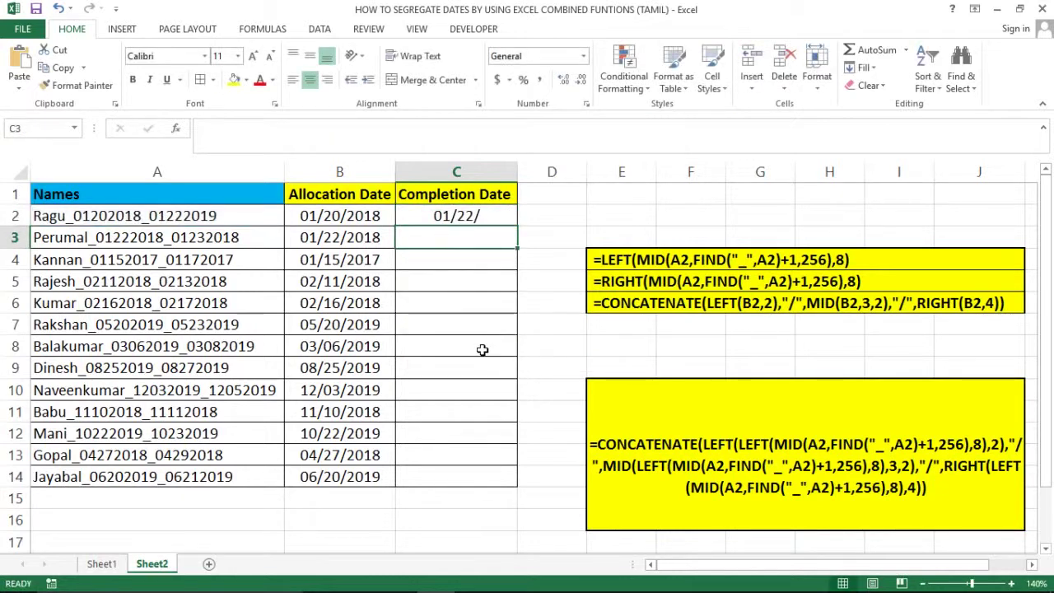
Reopen C2's formula and paste the date-extraction expression as a new CONCATENATE argument
{"action": "left_click", "coordinate": [453, 216]}
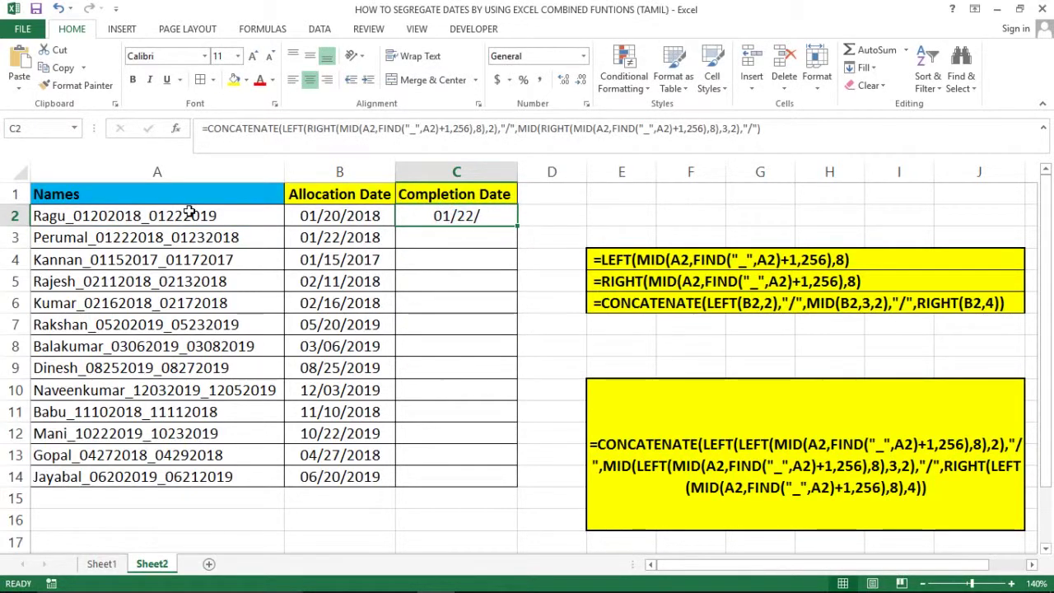
{"action": "left_click", "coordinate": [189, 210]}
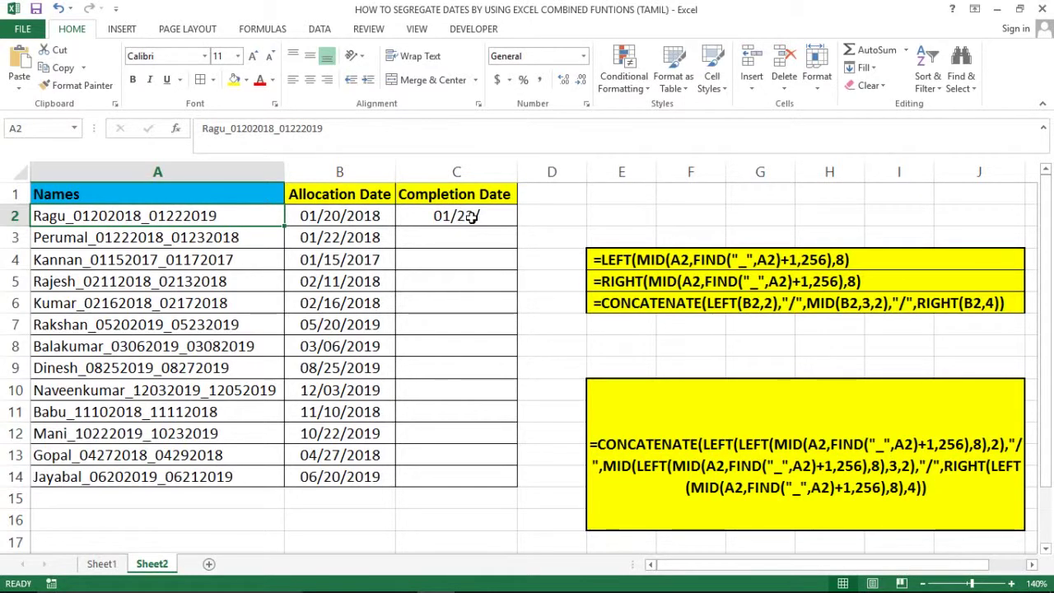
{"action": "left_click", "coordinate": [470, 216]}
{"action": "double_click", "coordinate": [470, 215]}
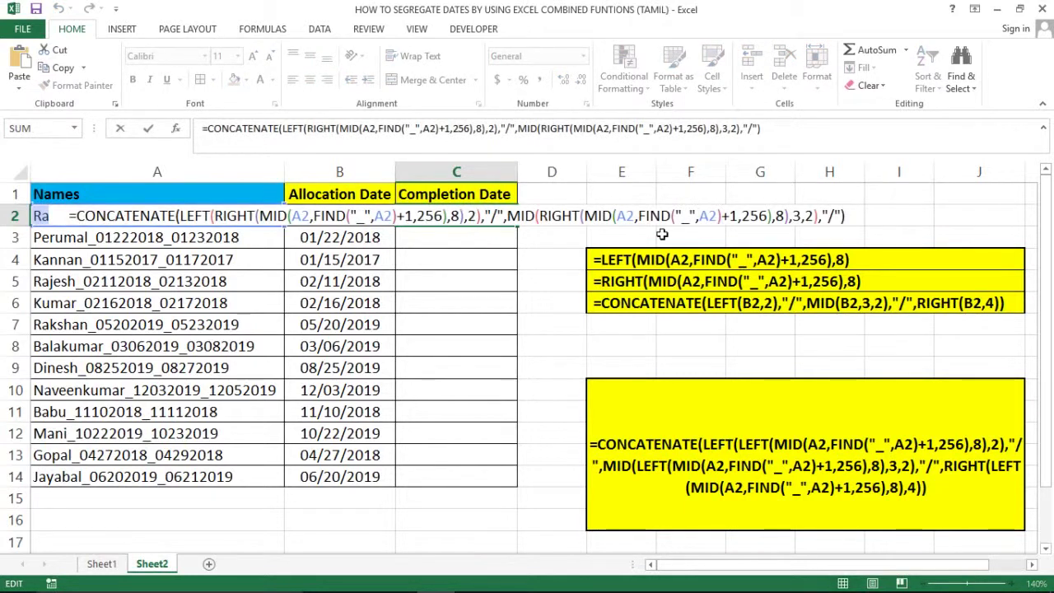
{"action": "key", "text": "BackSpace"}
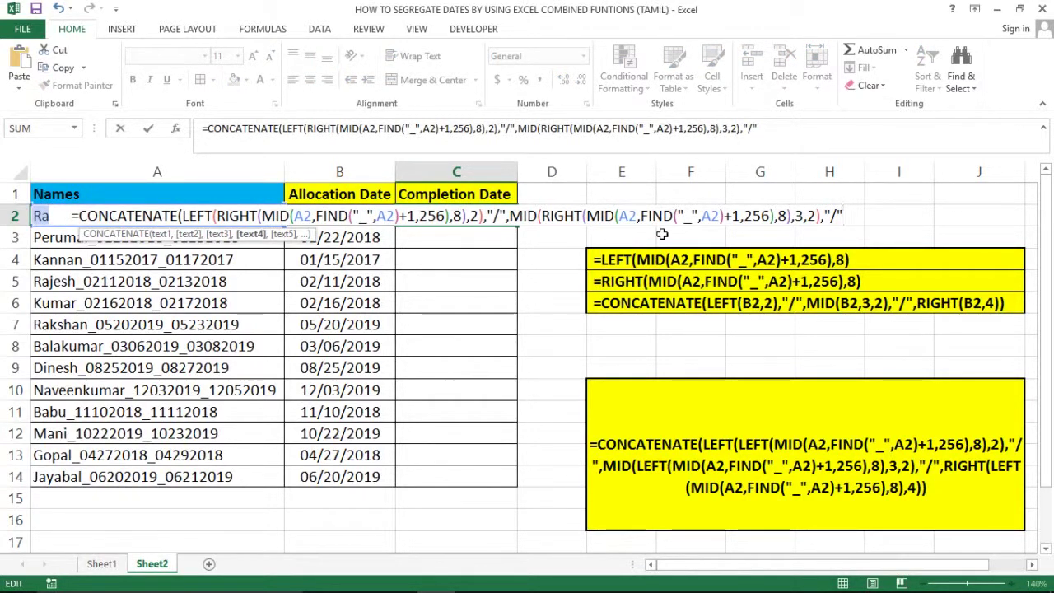
{"action": "type", "text": ","}
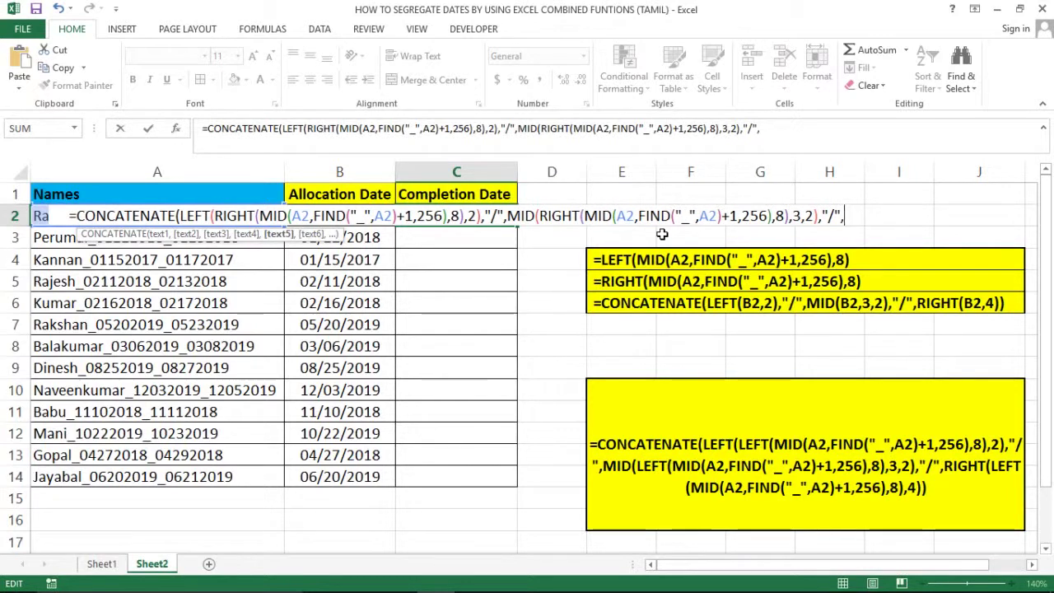
{"action": "type", "text": "RIGHT(MID(A2,FIND(\"_\",A2)+1,256),8)"}
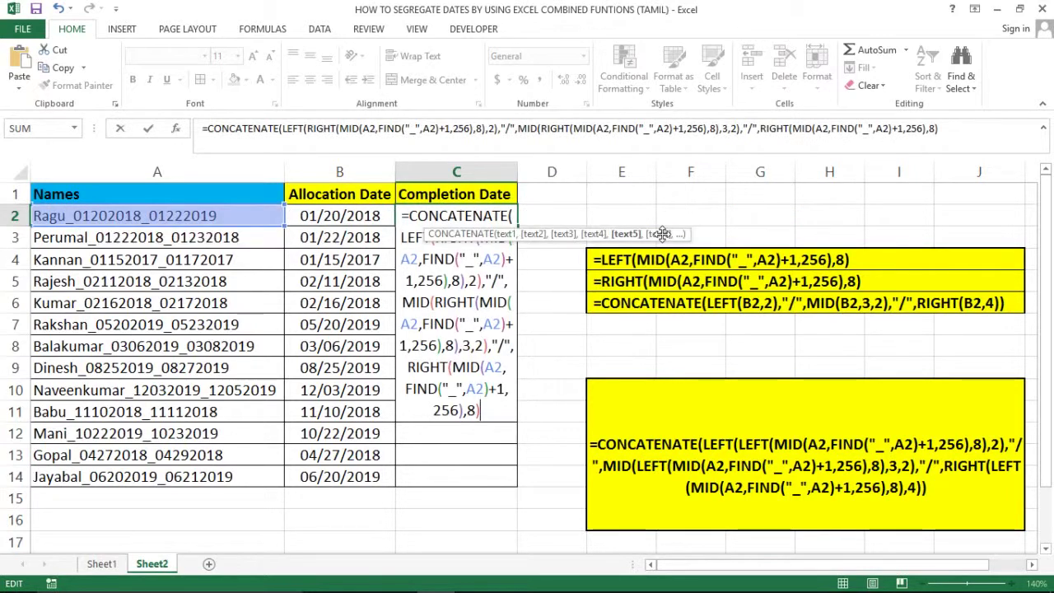
Wrap that expression in RIGHT(...,4) so C2 reads 01/22/2019
{"action": "mouse_move", "coordinate": [948, 124]}
{"action": "left_mouse_down"}
{"action": "mouse_move", "coordinate": [868, 104]}
{"action": "mouse_move", "coordinate": [763, 122]}
{"action": "left_mouse_up"}
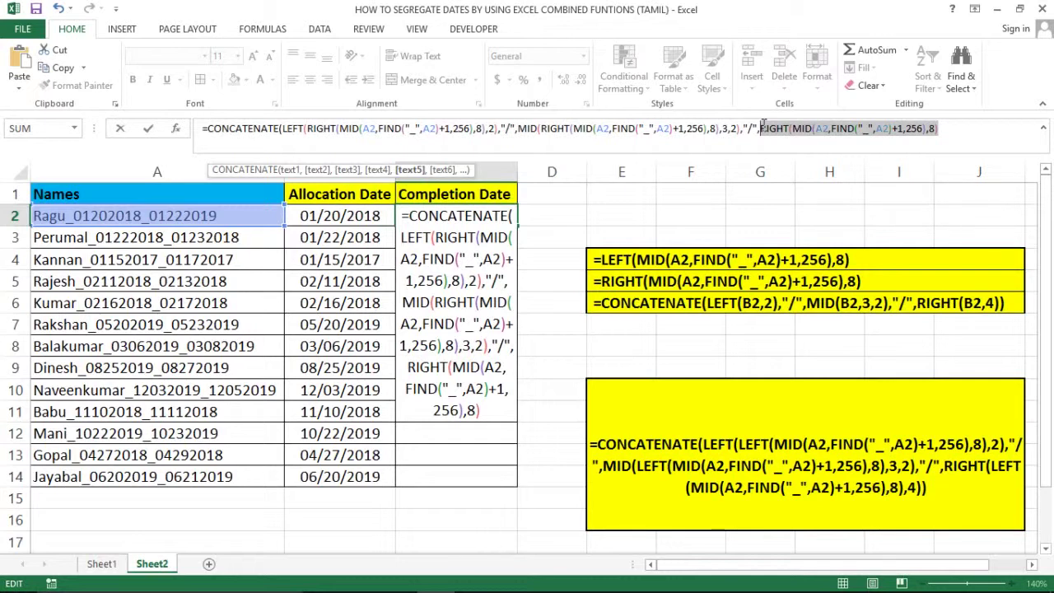
{"action": "left_click", "coordinate": [761, 128]}
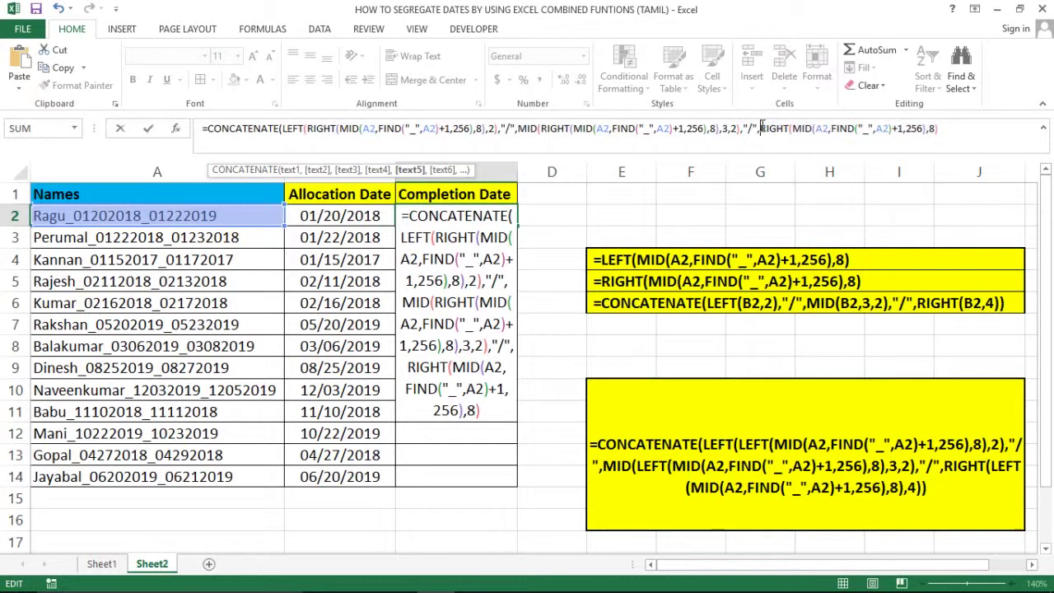
{"action": "type", "text": "right"}
{"action": "key", "text": "Tab"}
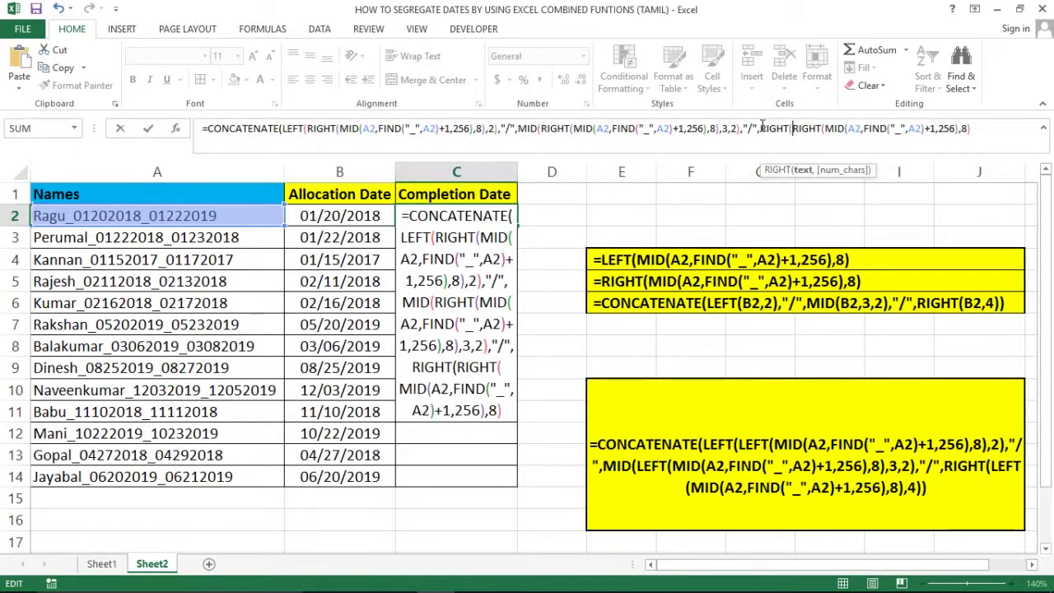
{"action": "left_click", "coordinate": [975, 125]}
{"action": "type", "text": ",4"}
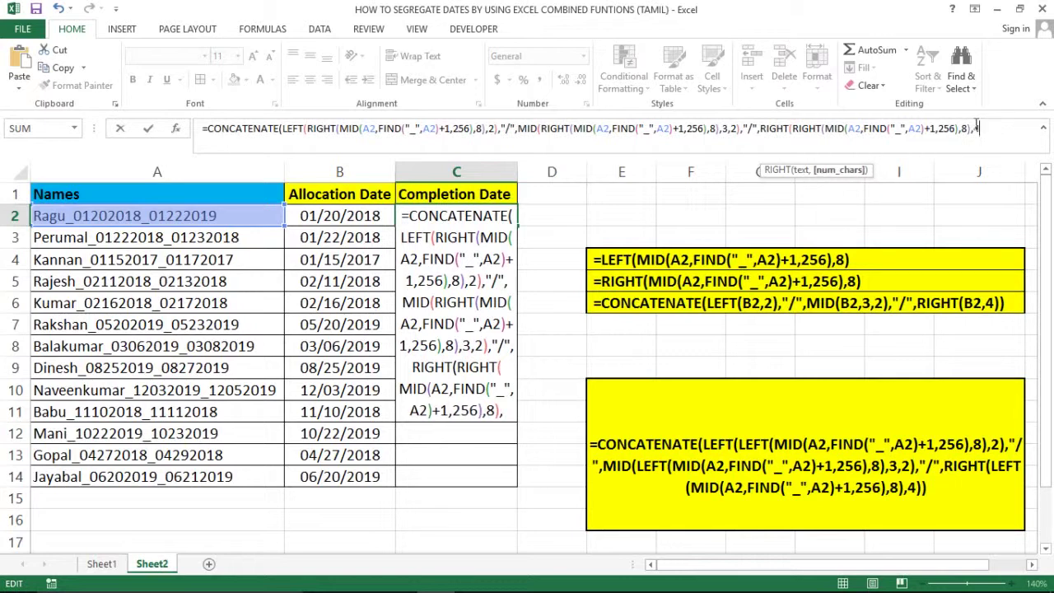
{"action": "type", "text": "))"}
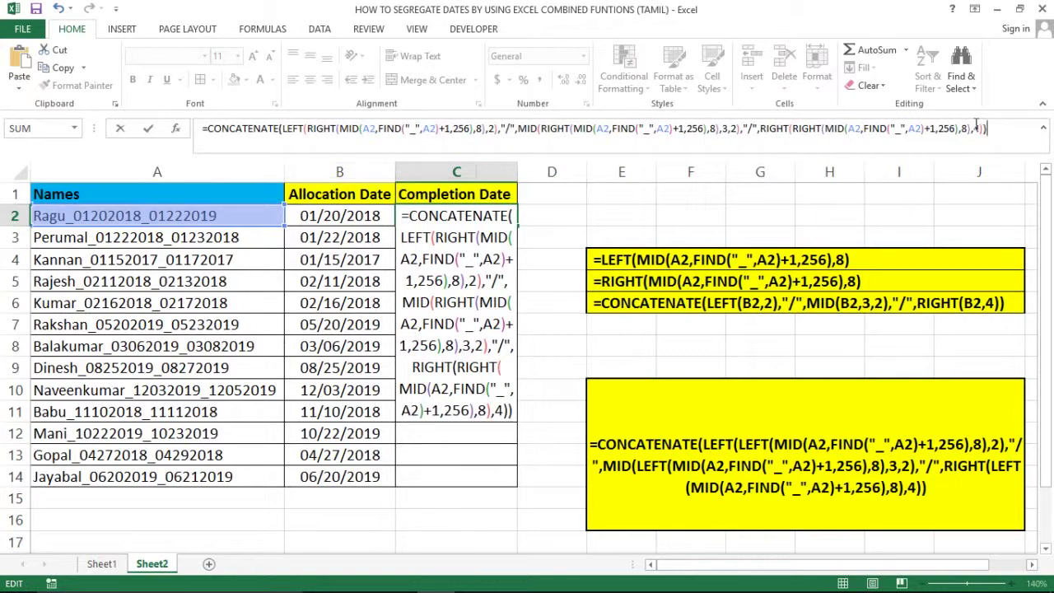
{"action": "key", "text": "Return"}
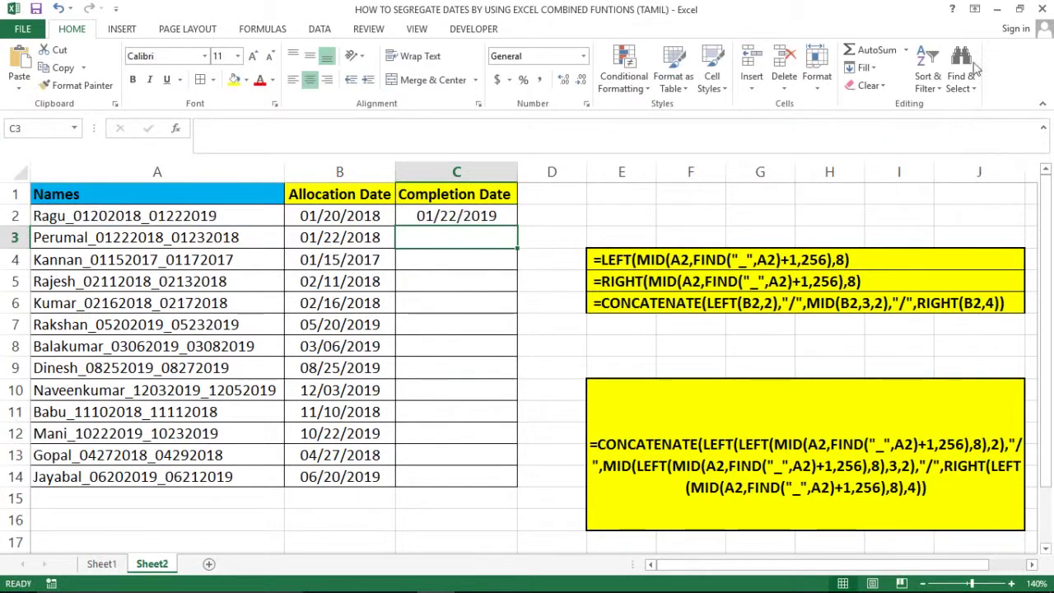
Autofill the C2 completion-date formula down to C14
{"action": "left_click", "coordinate": [467, 211]}
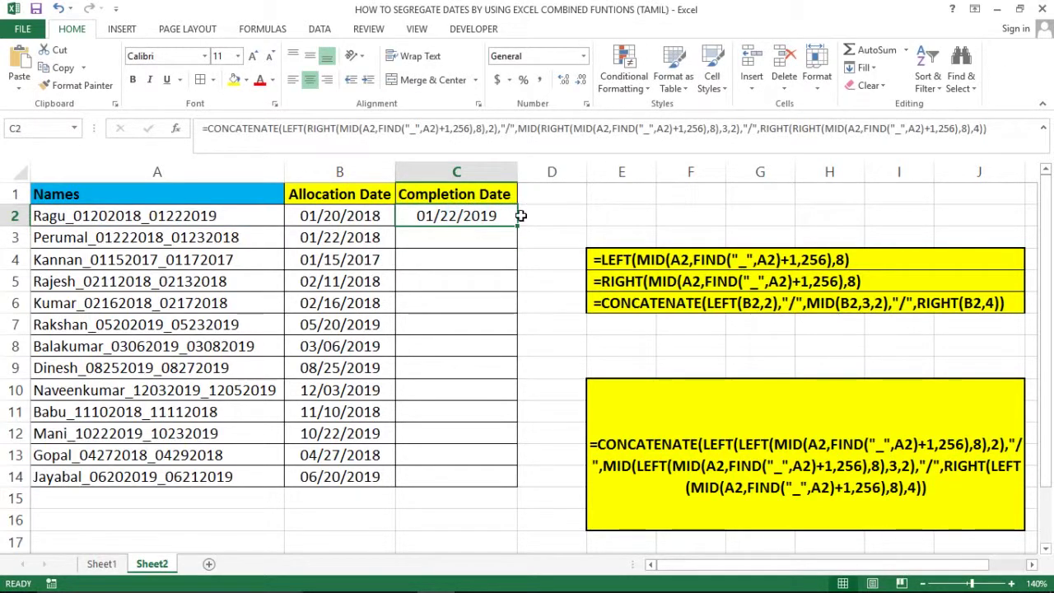
{"action": "double_click", "coordinate": [517, 224]}
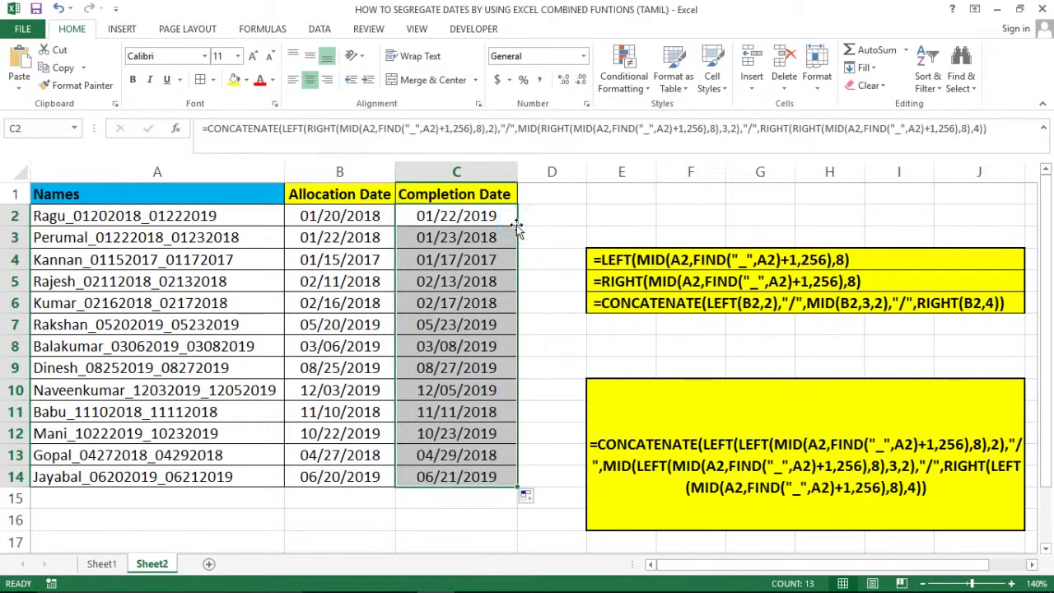
{"action": "left_click", "coordinate": [445, 216]}
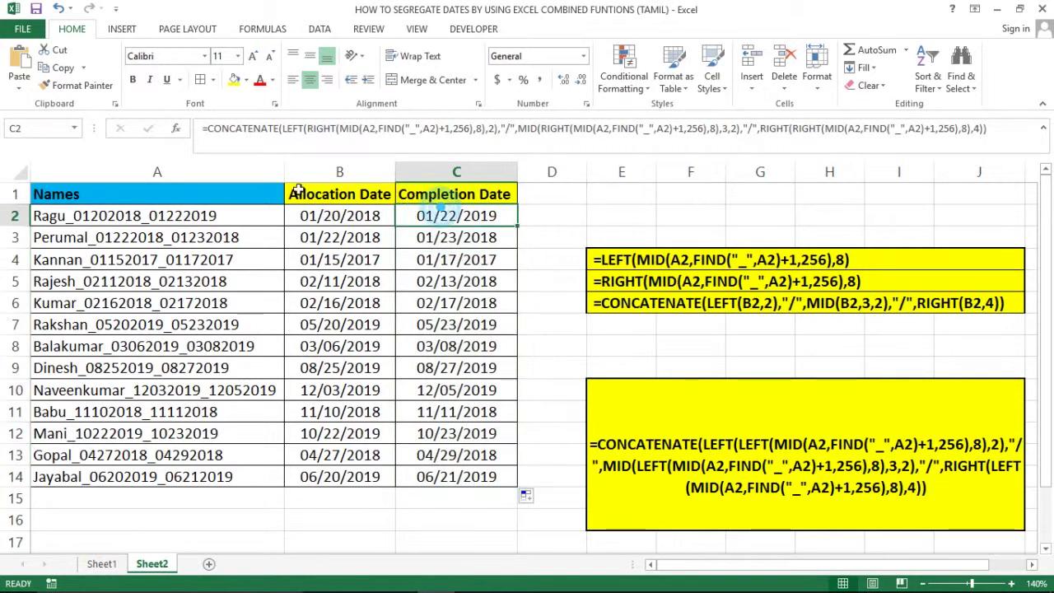
{"action": "left_click", "coordinate": [157, 169]}
Check the Names, Allocation Date and Completion Date columns and the formula note in E10
{"action": "left_click", "coordinate": [177, 431]}
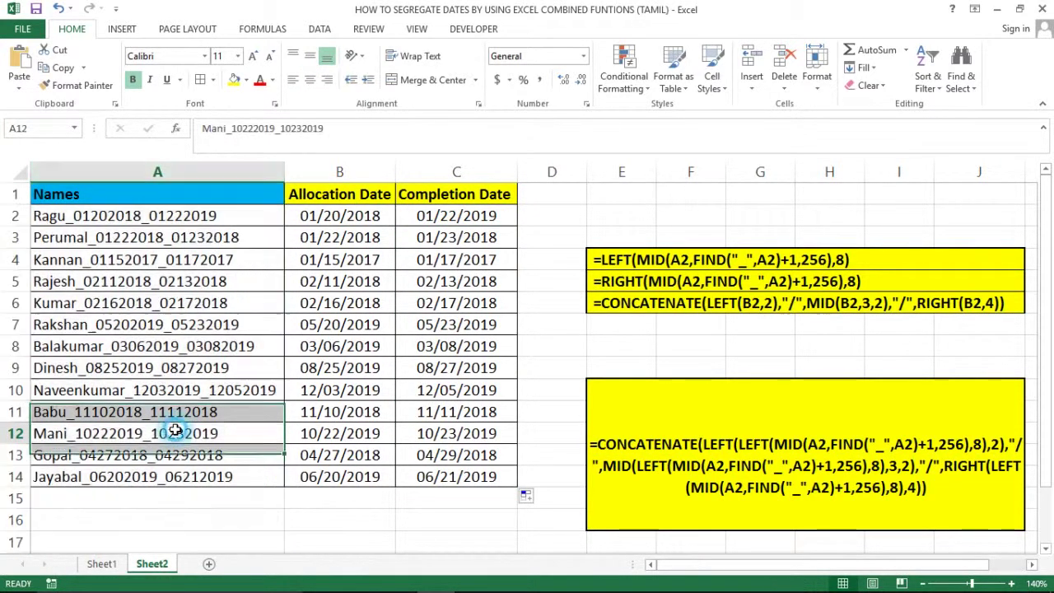
{"action": "left_click", "coordinate": [459, 173]}
{"action": "left_click", "coordinate": [334, 171]}
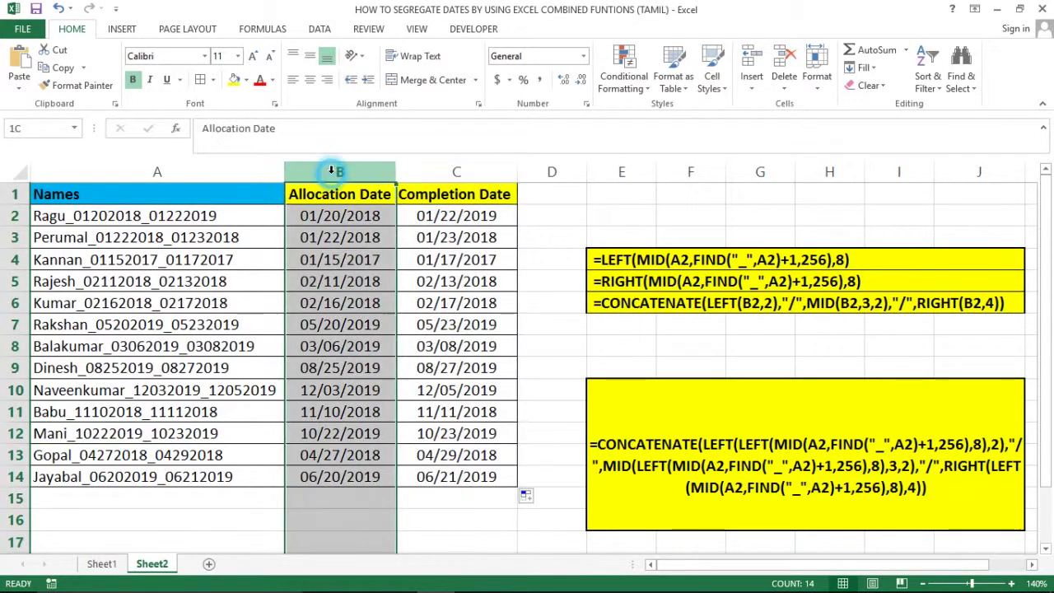
{"action": "left_click", "coordinate": [196, 187]}
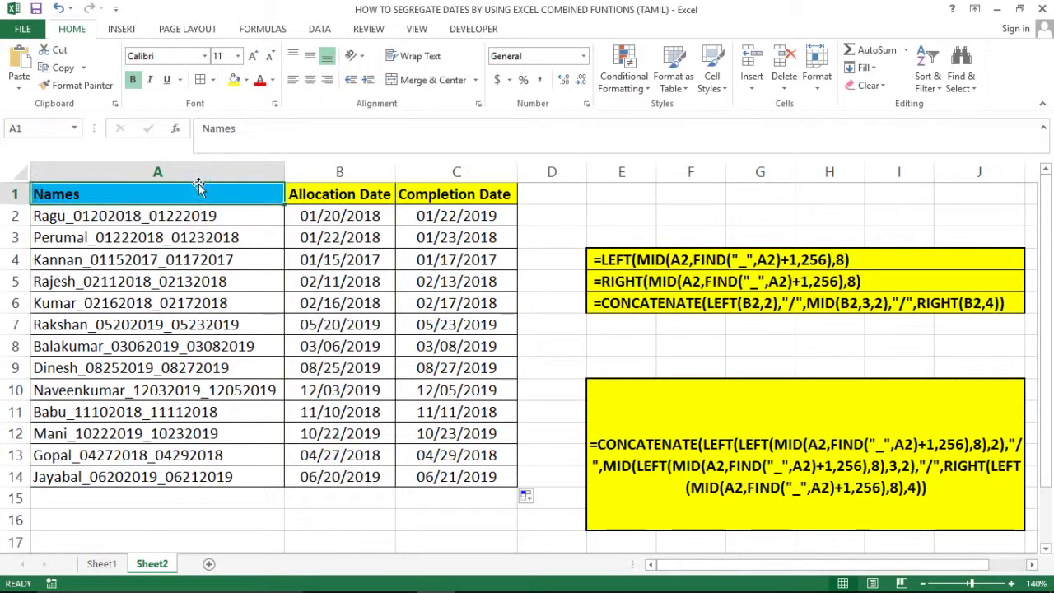
{"action": "left_click", "coordinate": [192, 174]}
{"action": "left_click", "coordinate": [476, 172]}
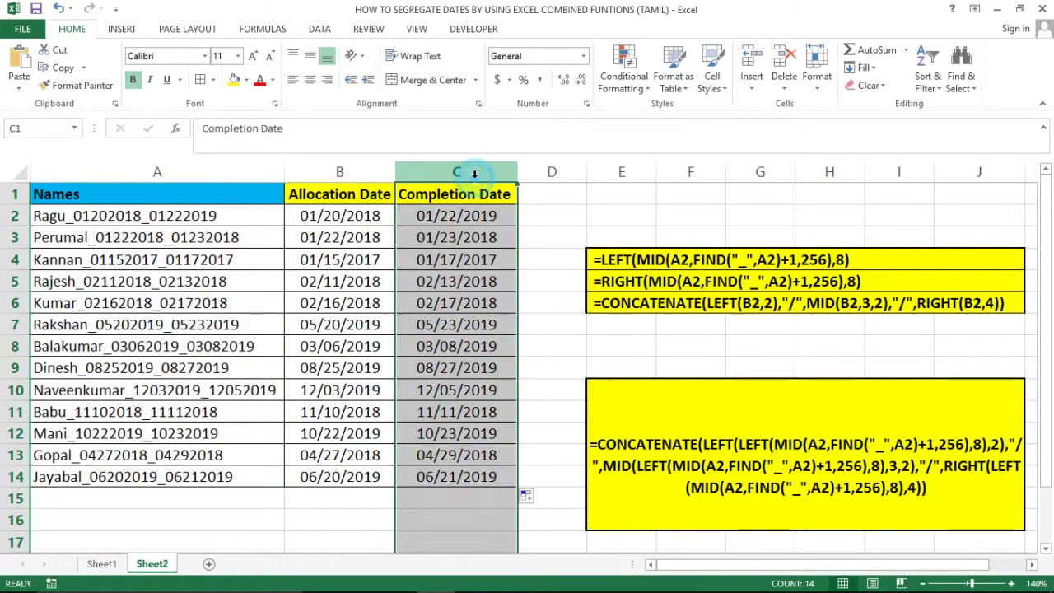
{"action": "left_click", "coordinate": [696, 440]}
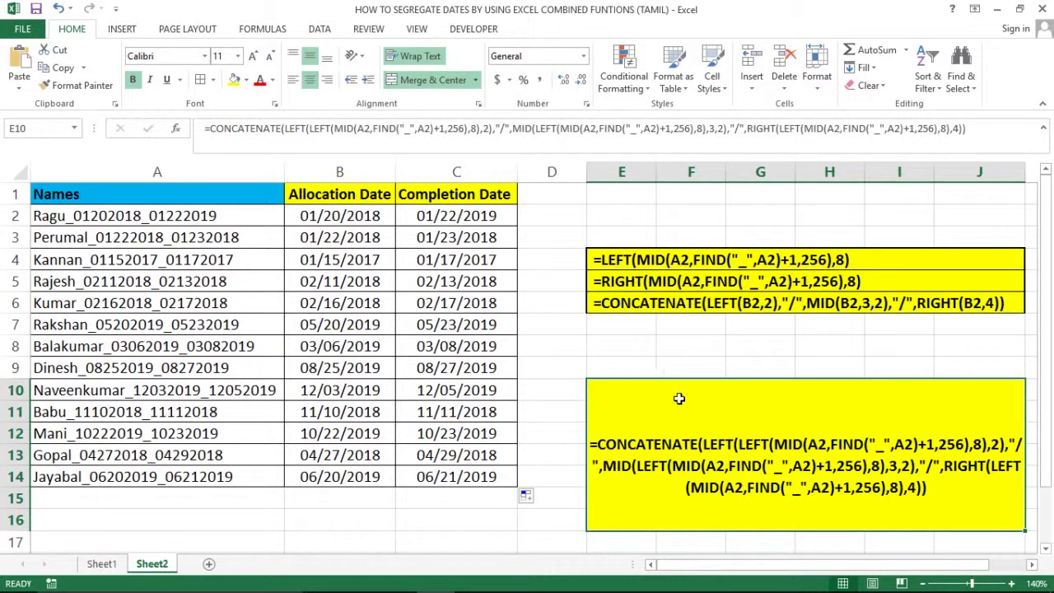
{"action": "left_click", "coordinate": [690, 412]}
{"action": "left_click", "coordinate": [622, 252]}
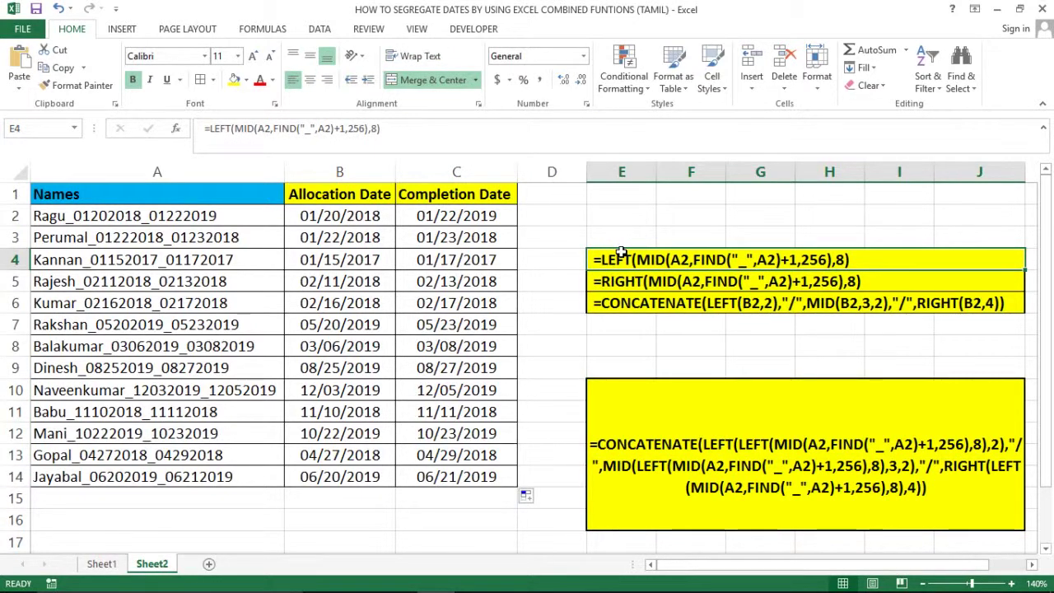
{"action": "key", "text": "shift+Down"}
{"action": "key", "text": "shift+Down"}
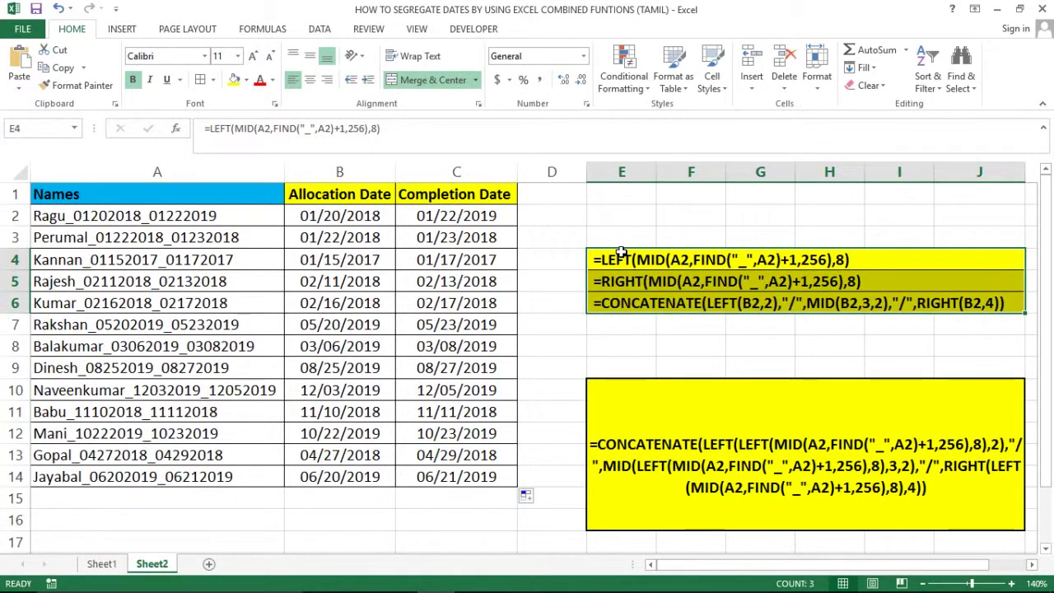
{"action": "key", "text": "shift+Up"}
{"action": "key", "text": "shift+Up"}
{"action": "key", "text": "shift+Down"}
{"action": "key", "text": "shift+Down"}
{"action": "left_click", "coordinate": [360, 213]}
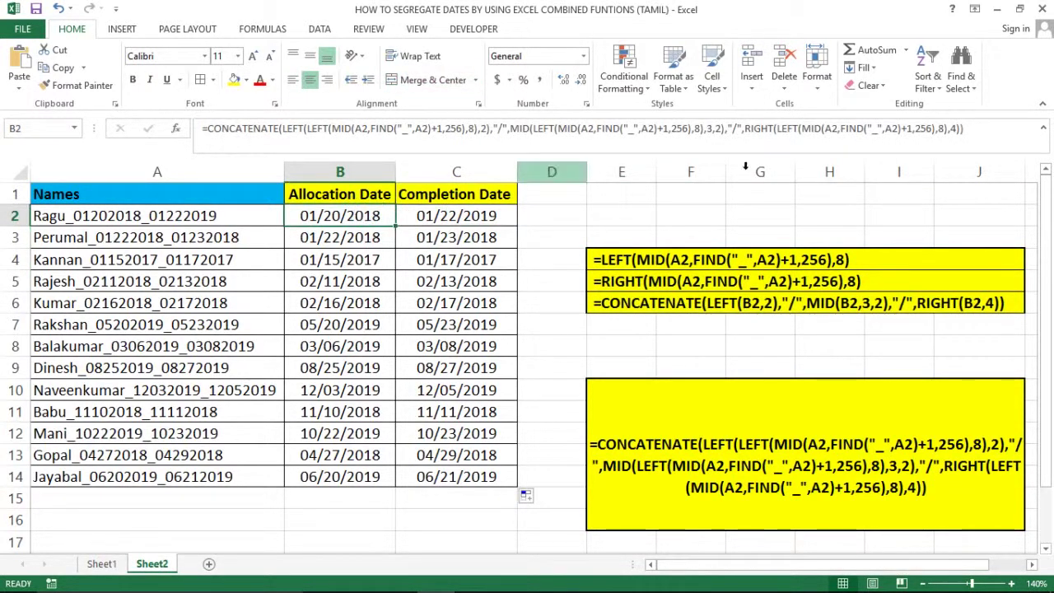
{"action": "left_click", "coordinate": [983, 132]}
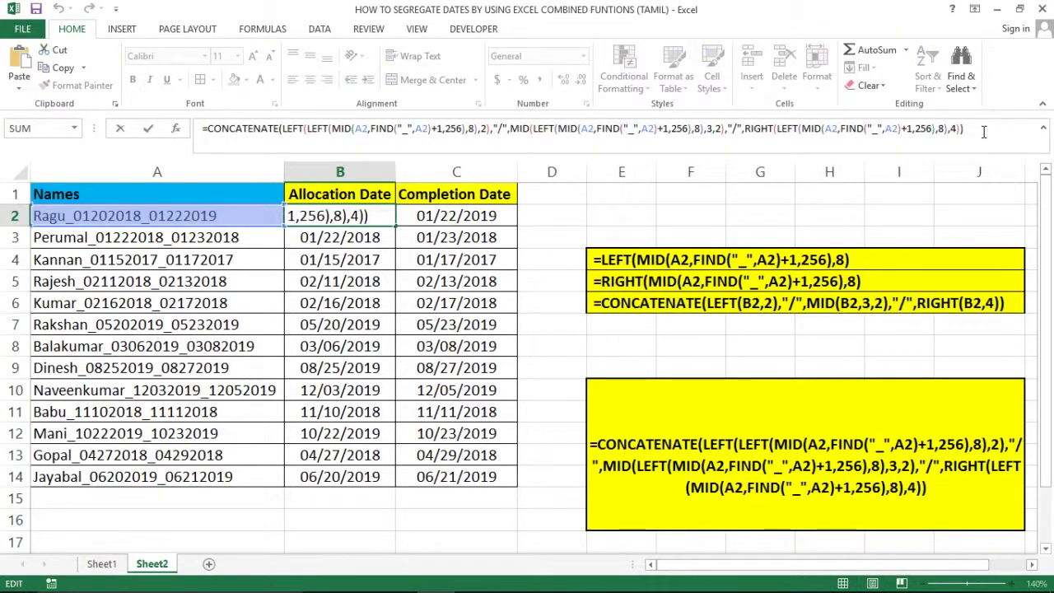
{"action": "key", "text": "shift+Home"}
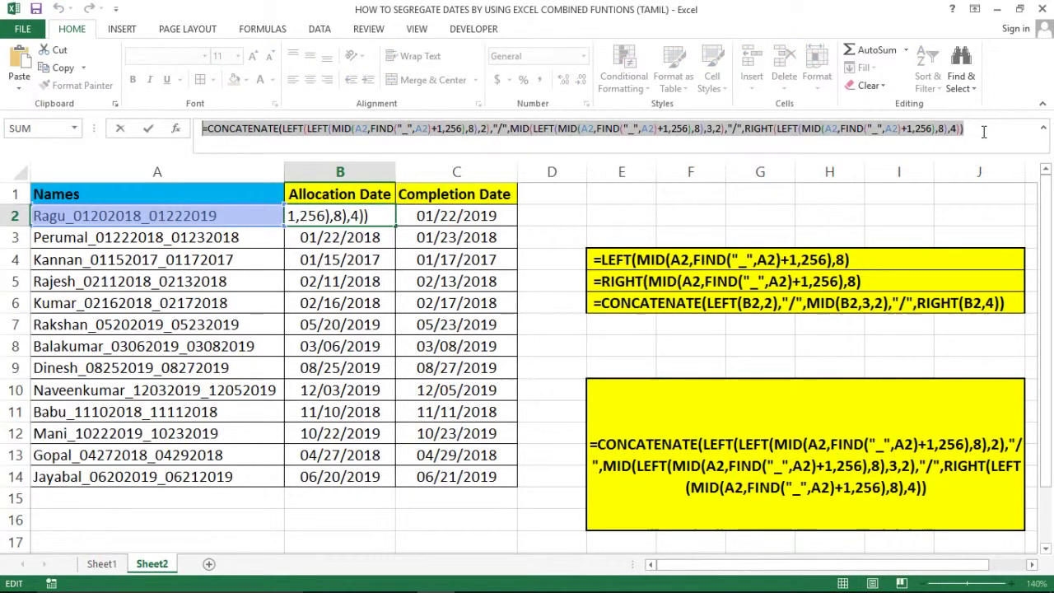
{"action": "key", "text": "Escape"}
{"action": "key", "text": "Right"}
{"action": "key", "text": "Left"}
{"action": "key", "text": "shift+Right"}
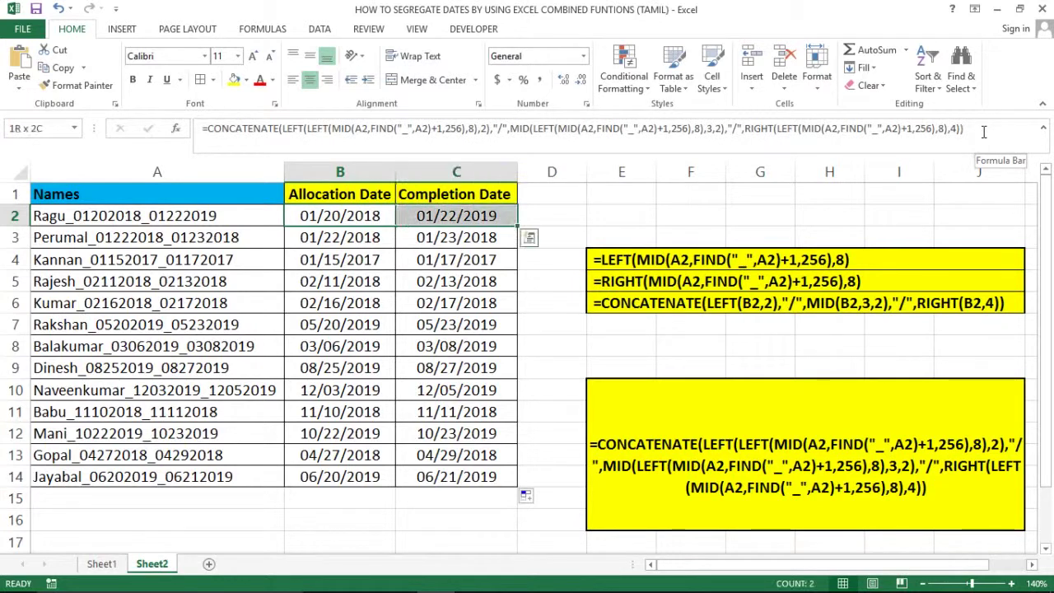
{"action": "key", "text": "ctrl+shift+Down"}
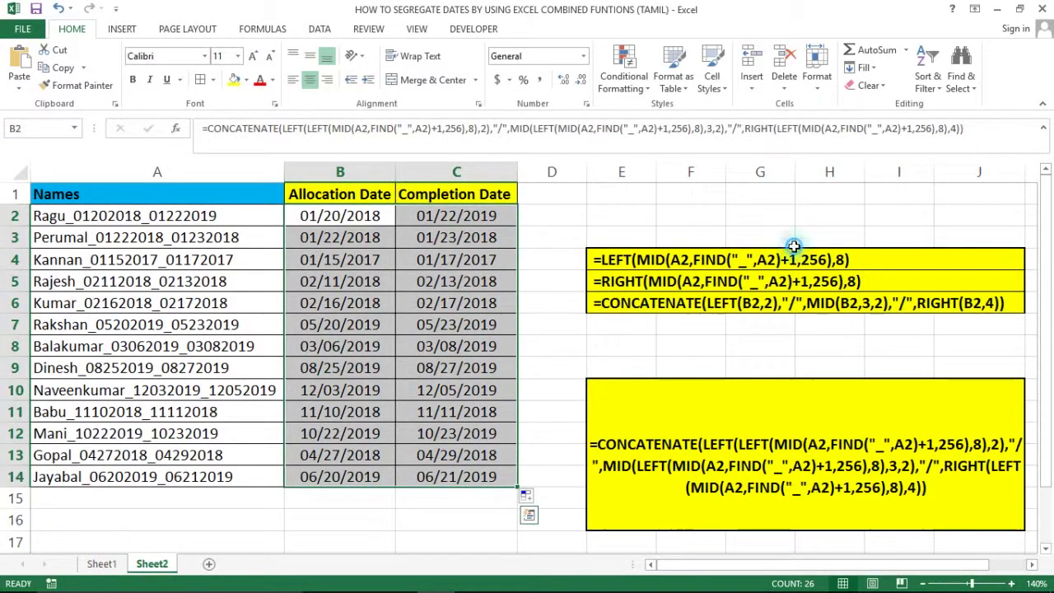
{"action": "left_click", "coordinate": [786, 241]}
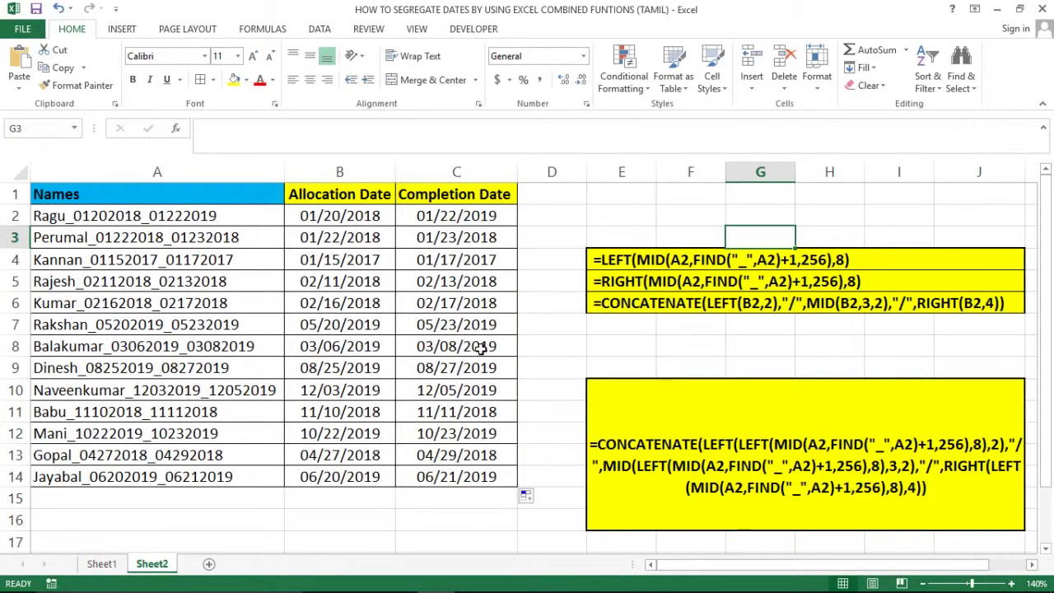